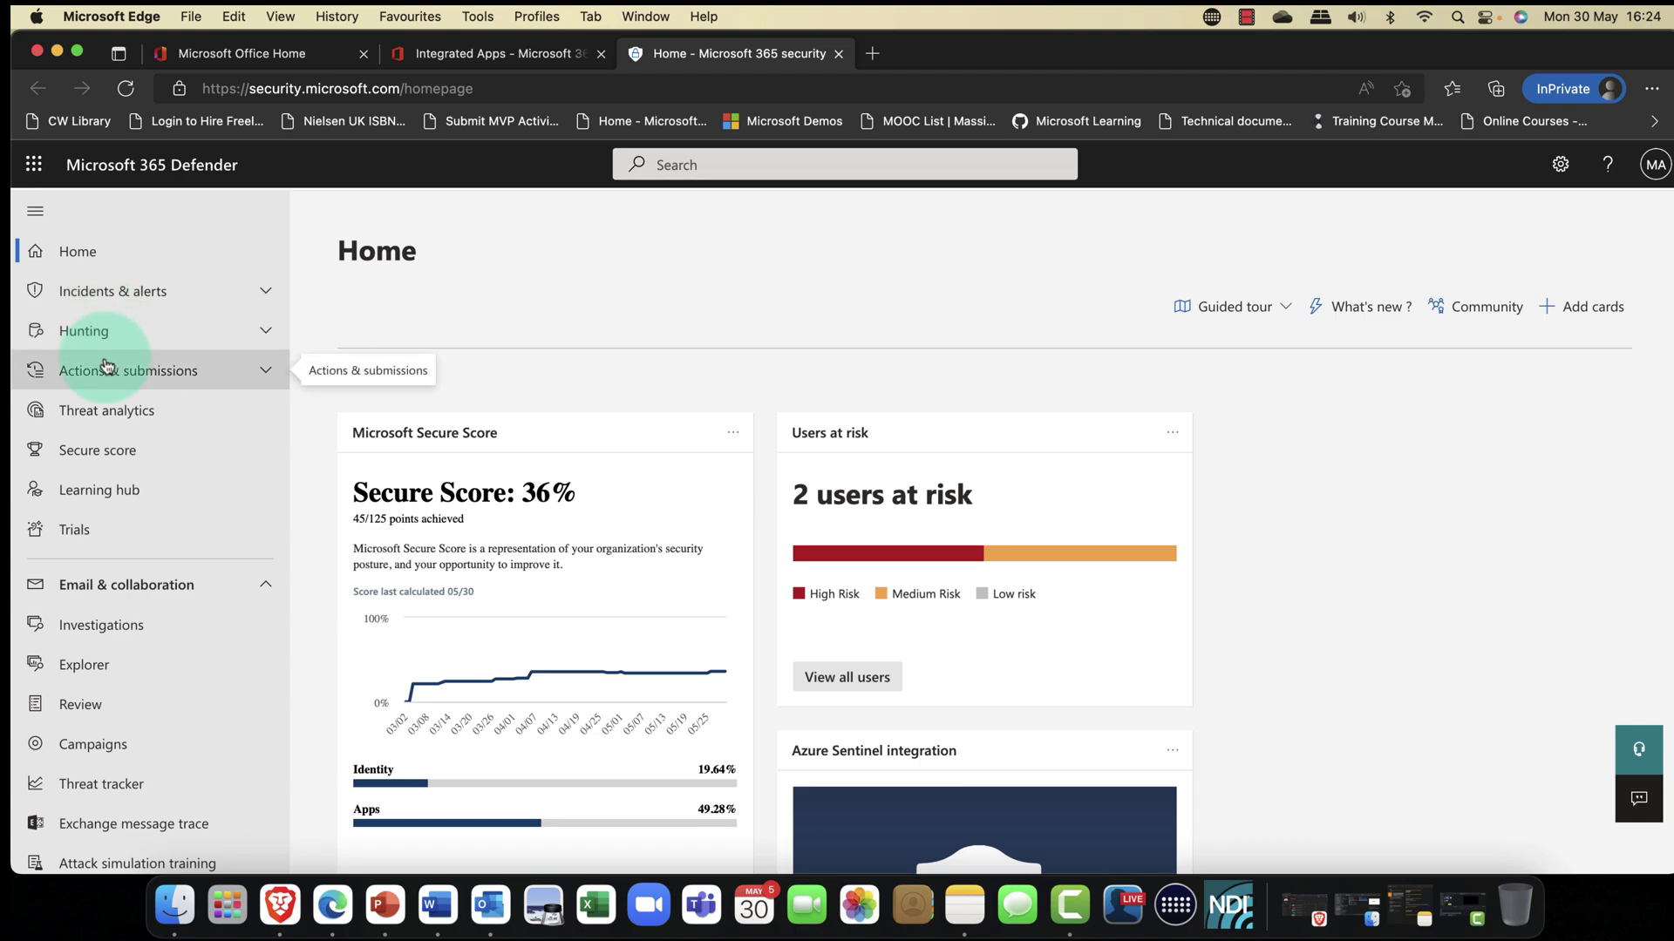
Step: Scroll the Defender Home dashboard to review the 36% Secure Score and users at risk
scroll(114, 383, down, 5)
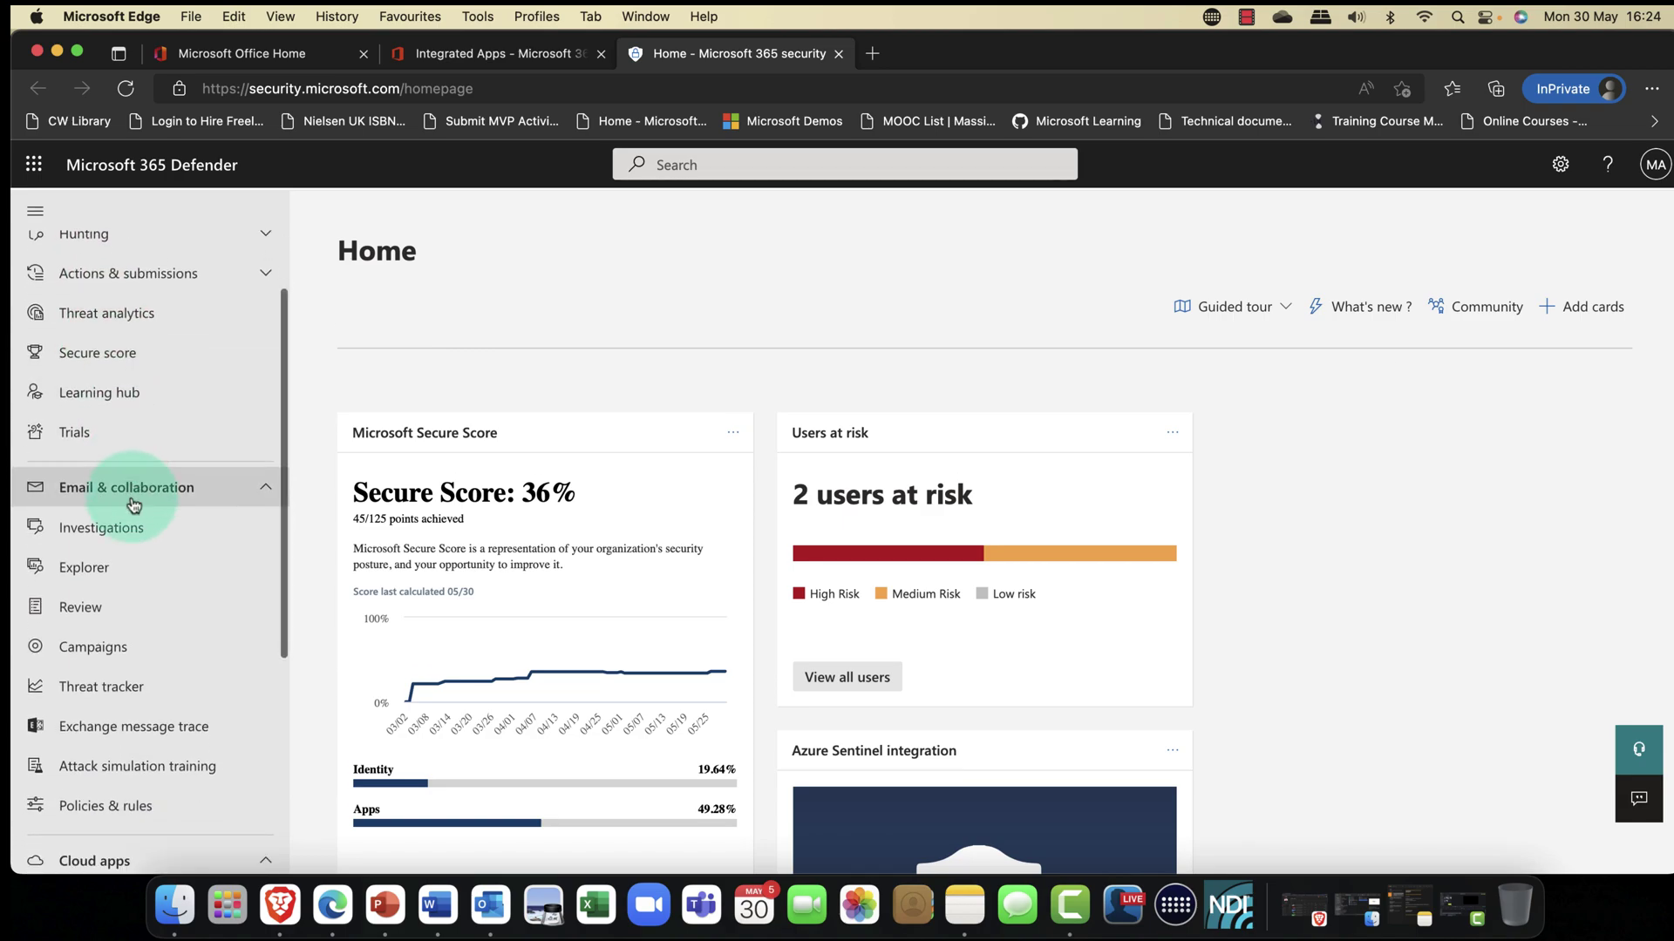
scroll(133, 484, down, 1)
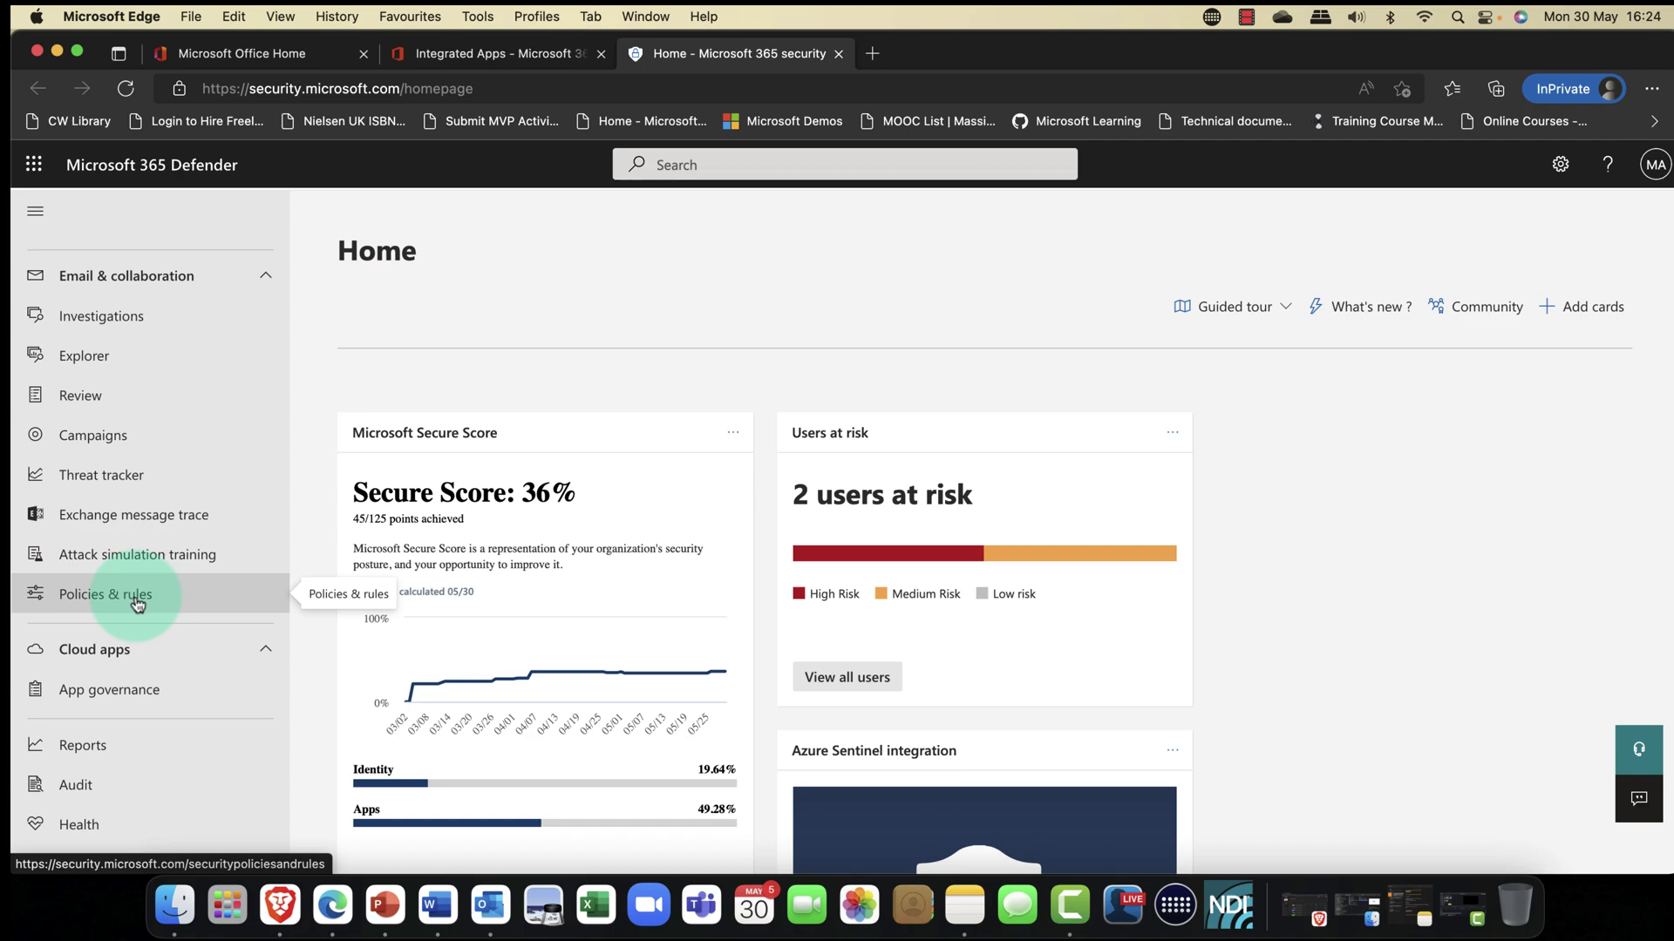
scroll(137, 603, up, 5)
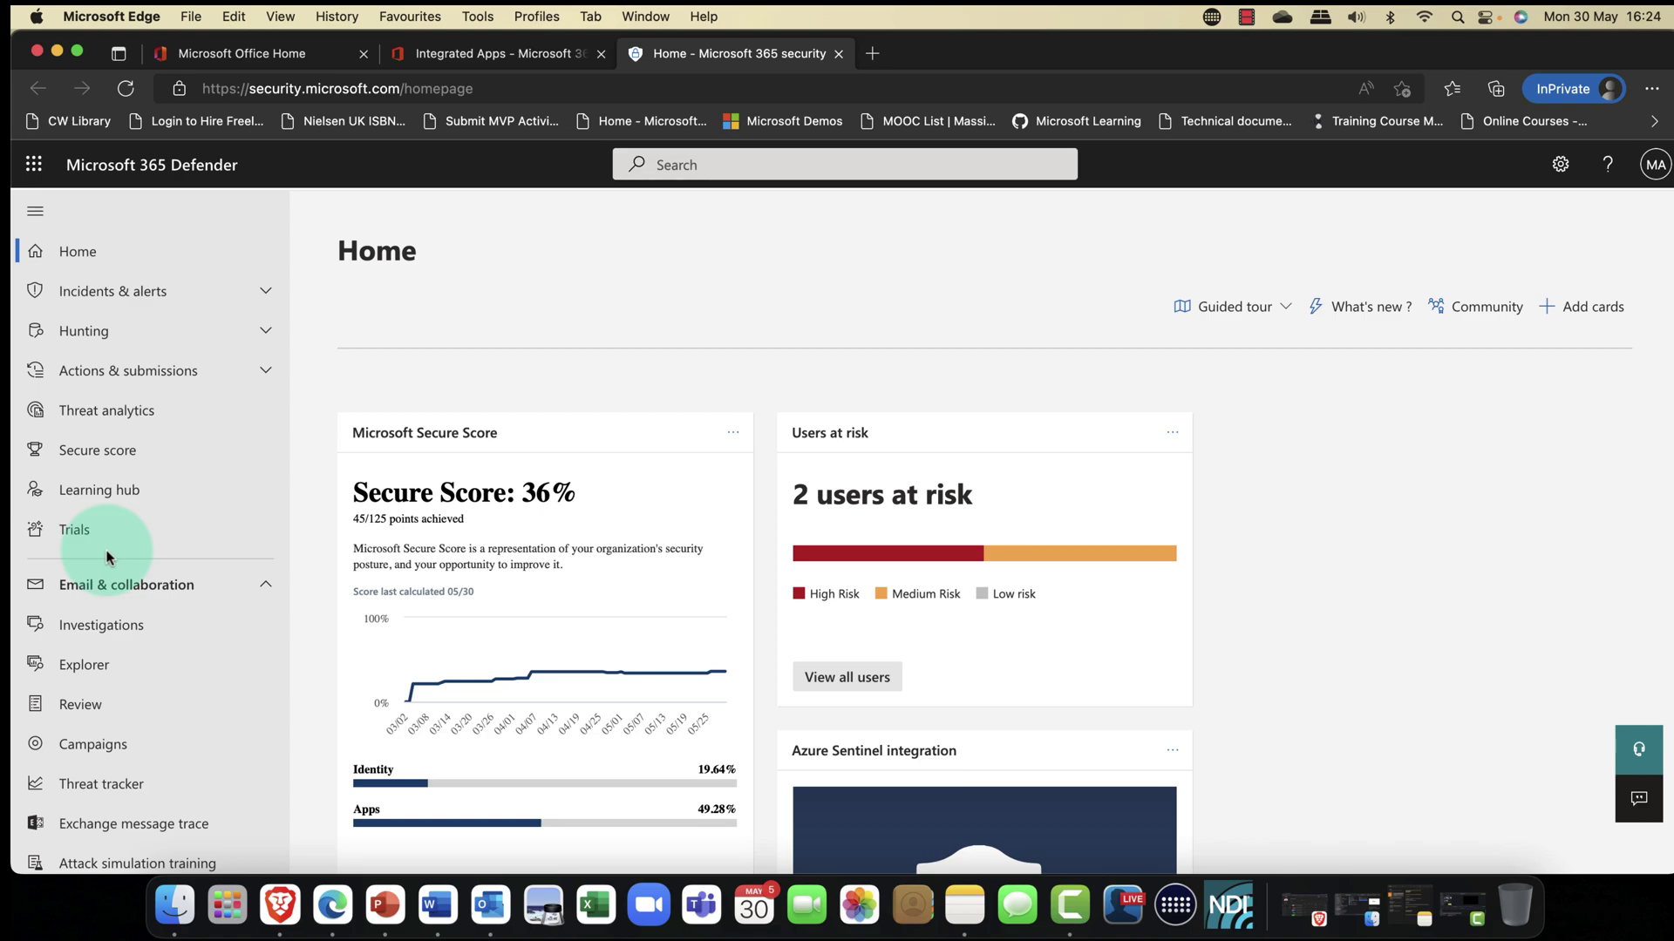
scroll(106, 558, down, 5)
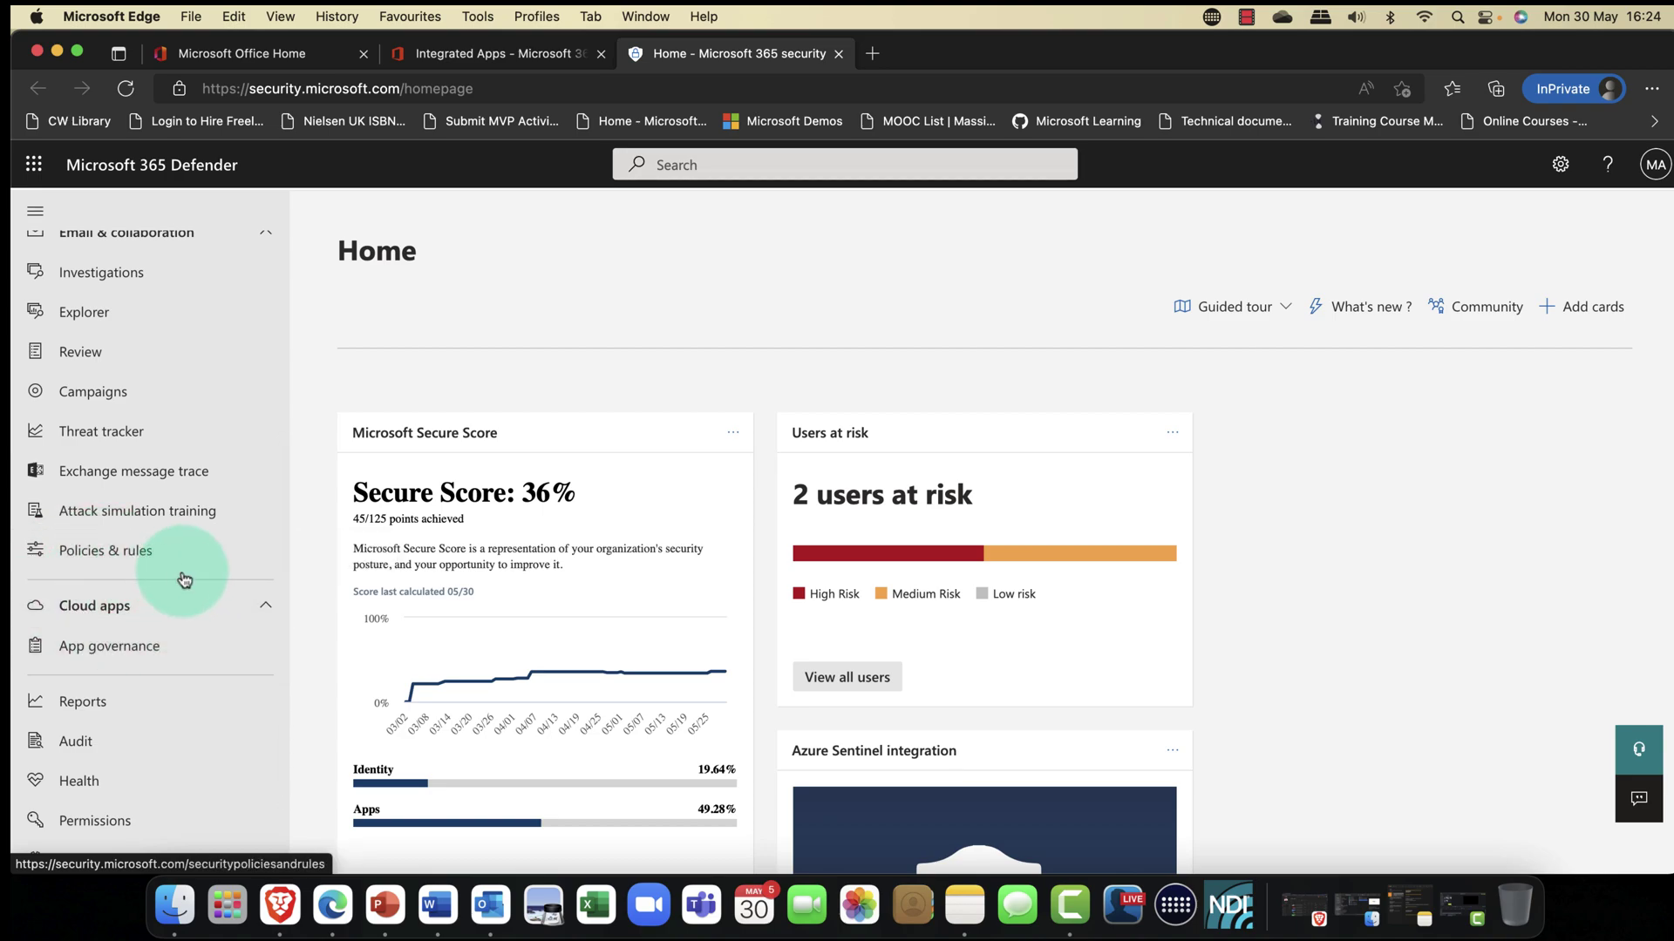
scroll(80, 554, up, 2)
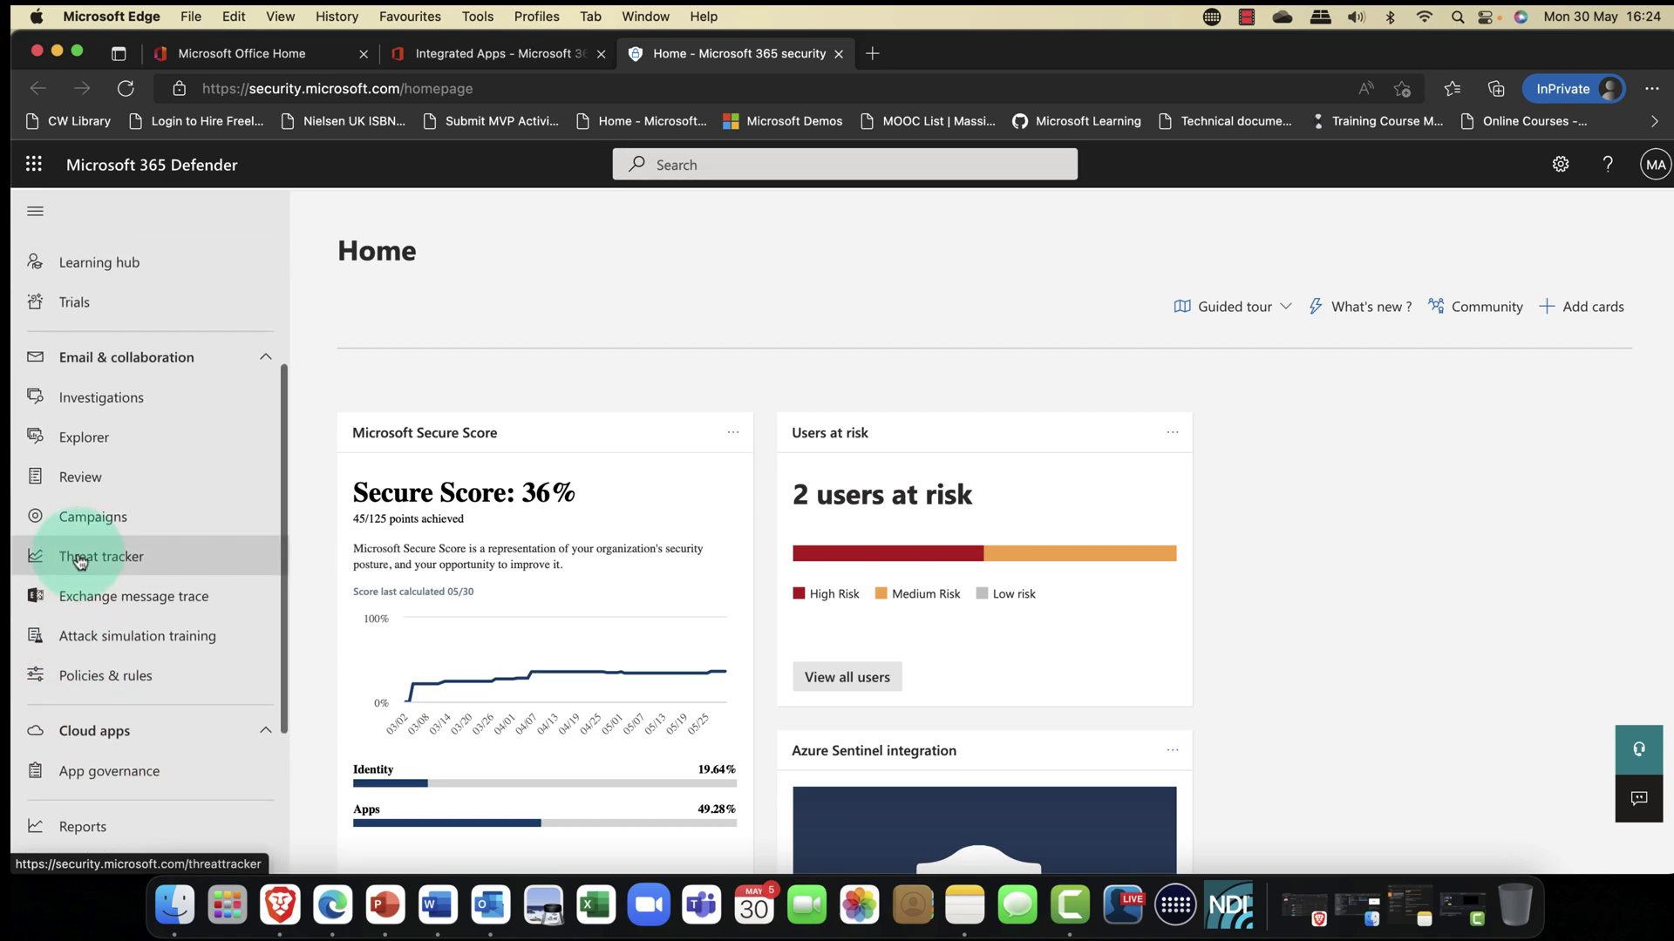
scroll(105, 479, up, 1)
scroll(139, 480, up, 4)
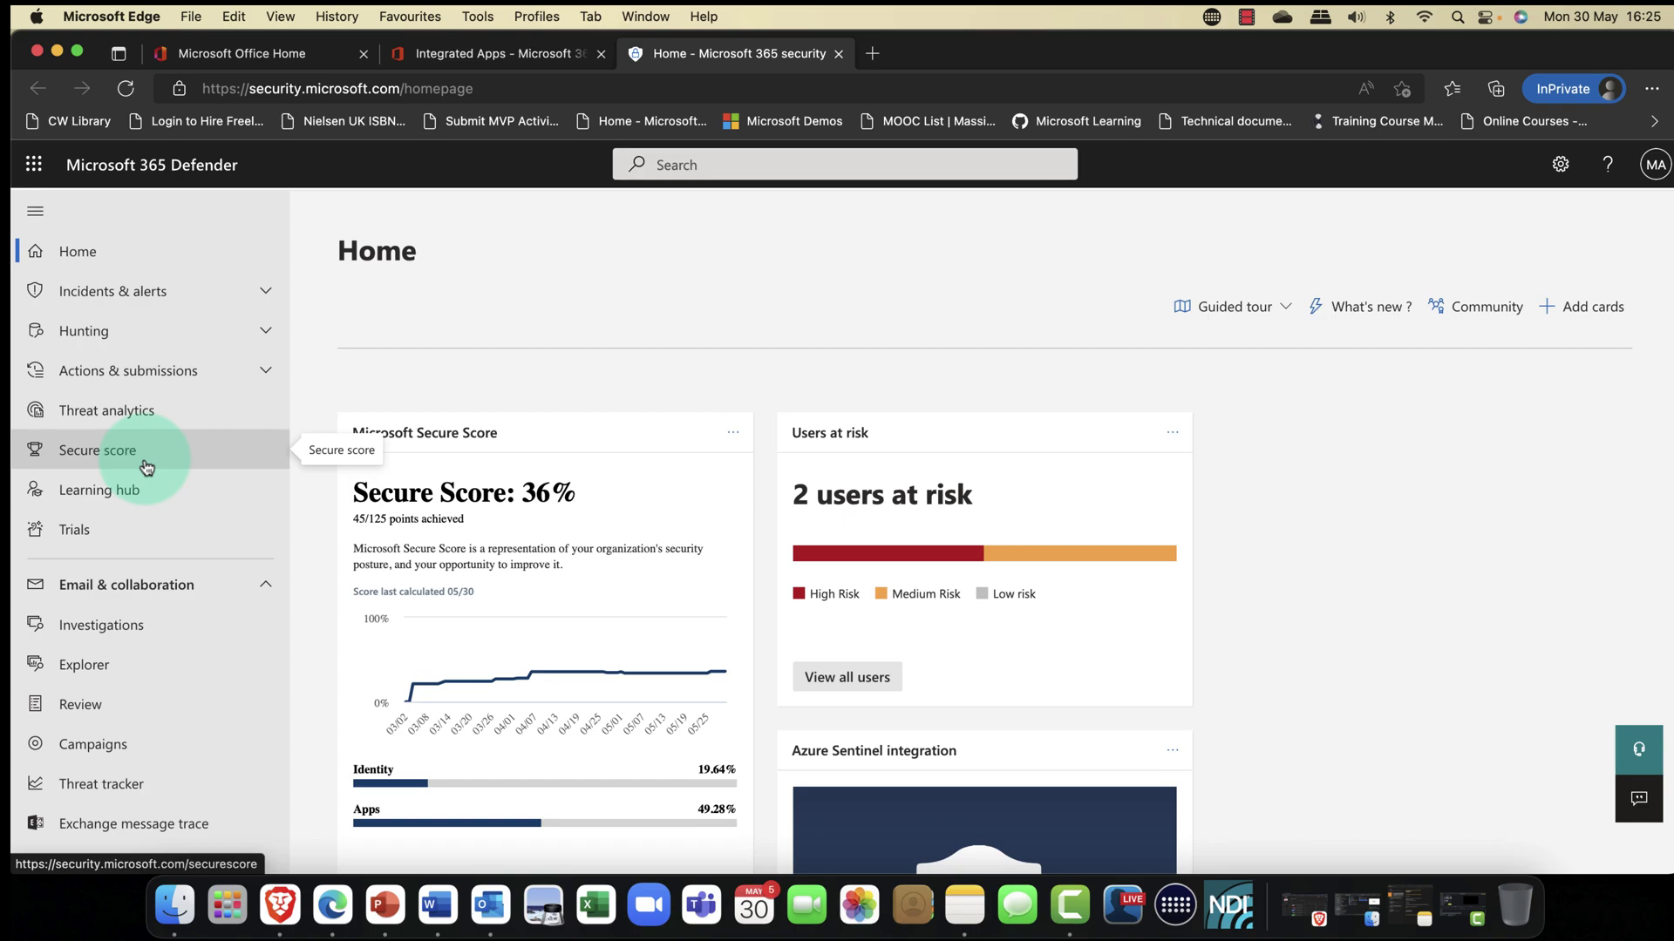
scroll(147, 468, down, 8)
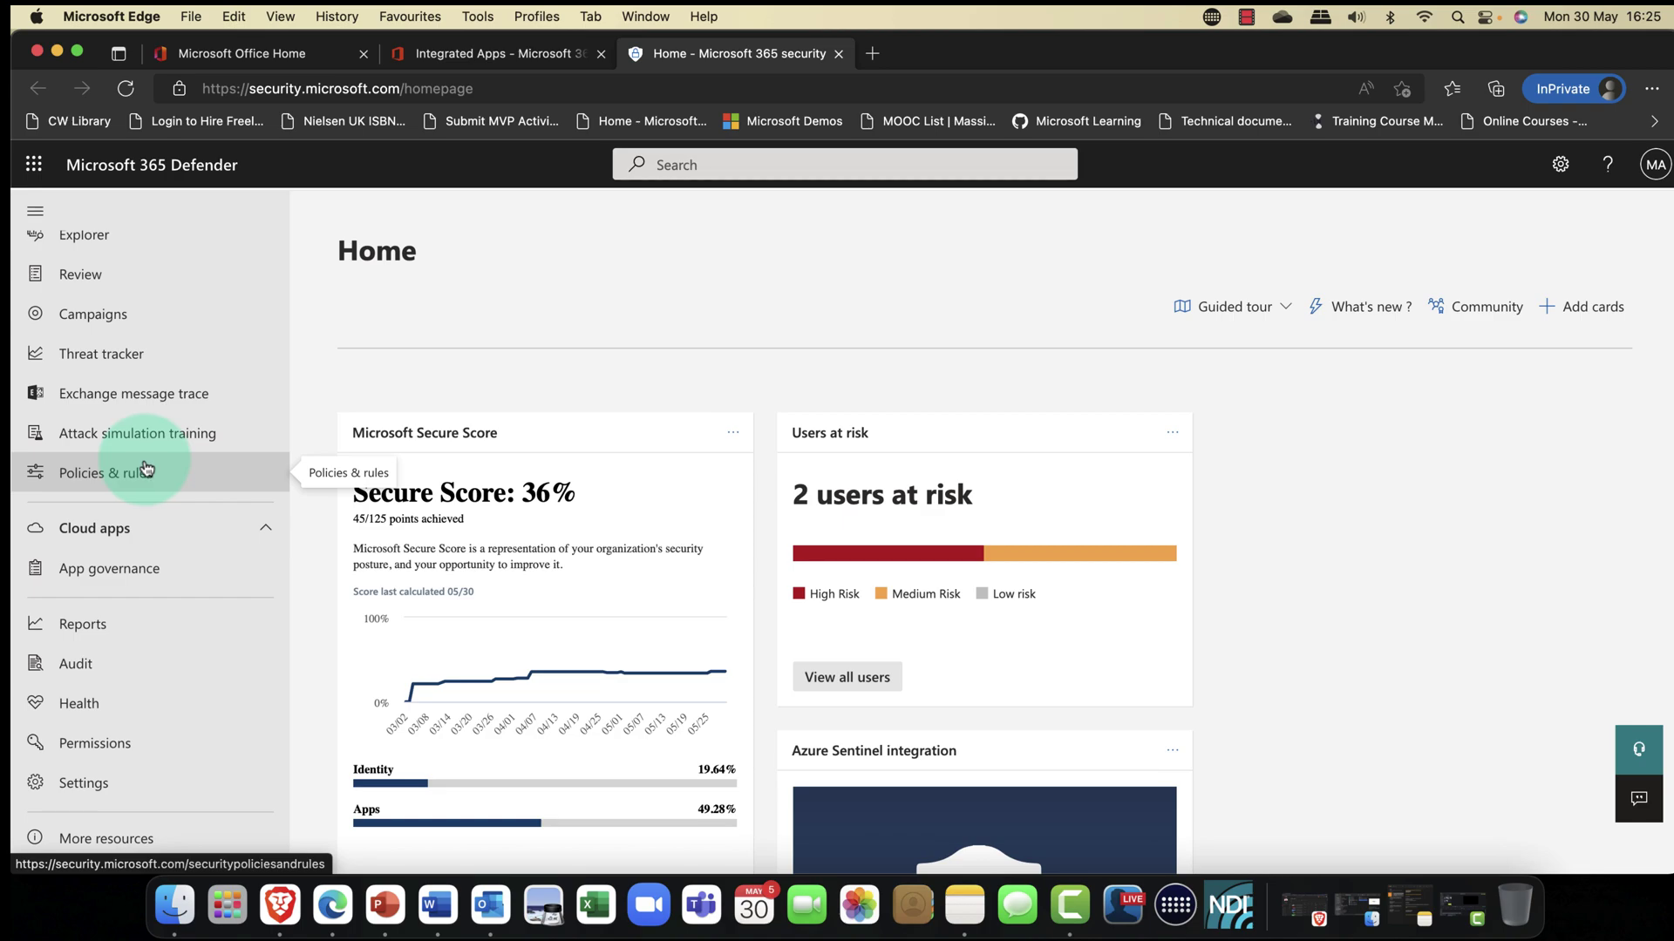
scroll(147, 469, up, 5)
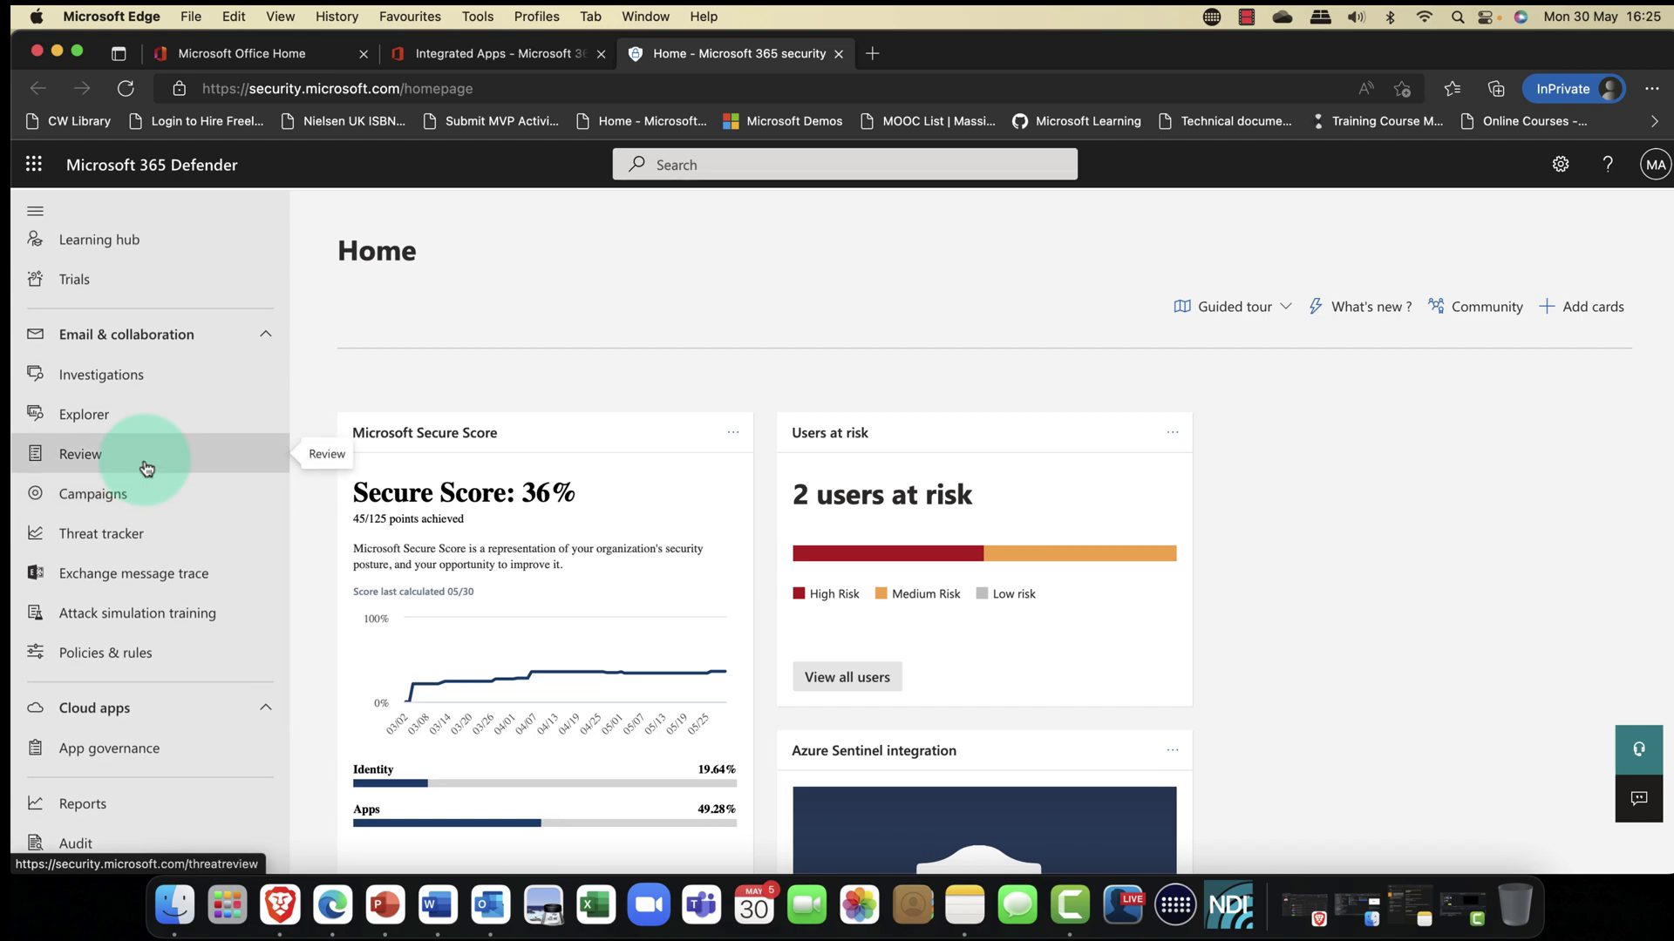
scroll(146, 469, down, 1)
scroll(147, 469, up, 8)
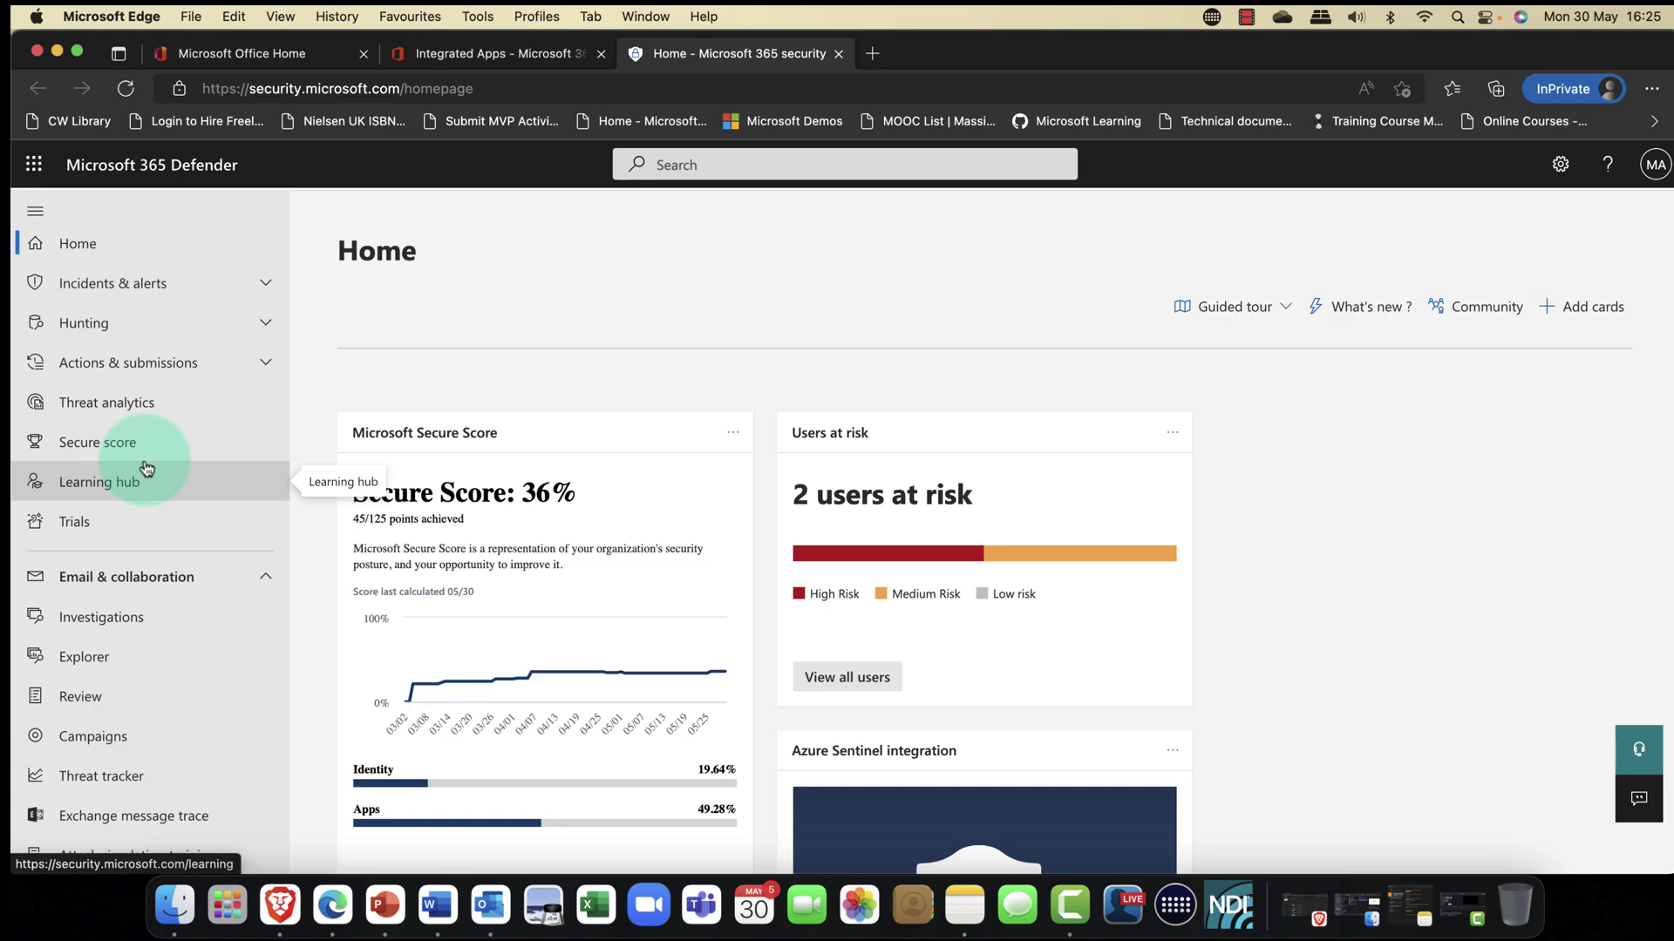
scroll(146, 469, down, 3)
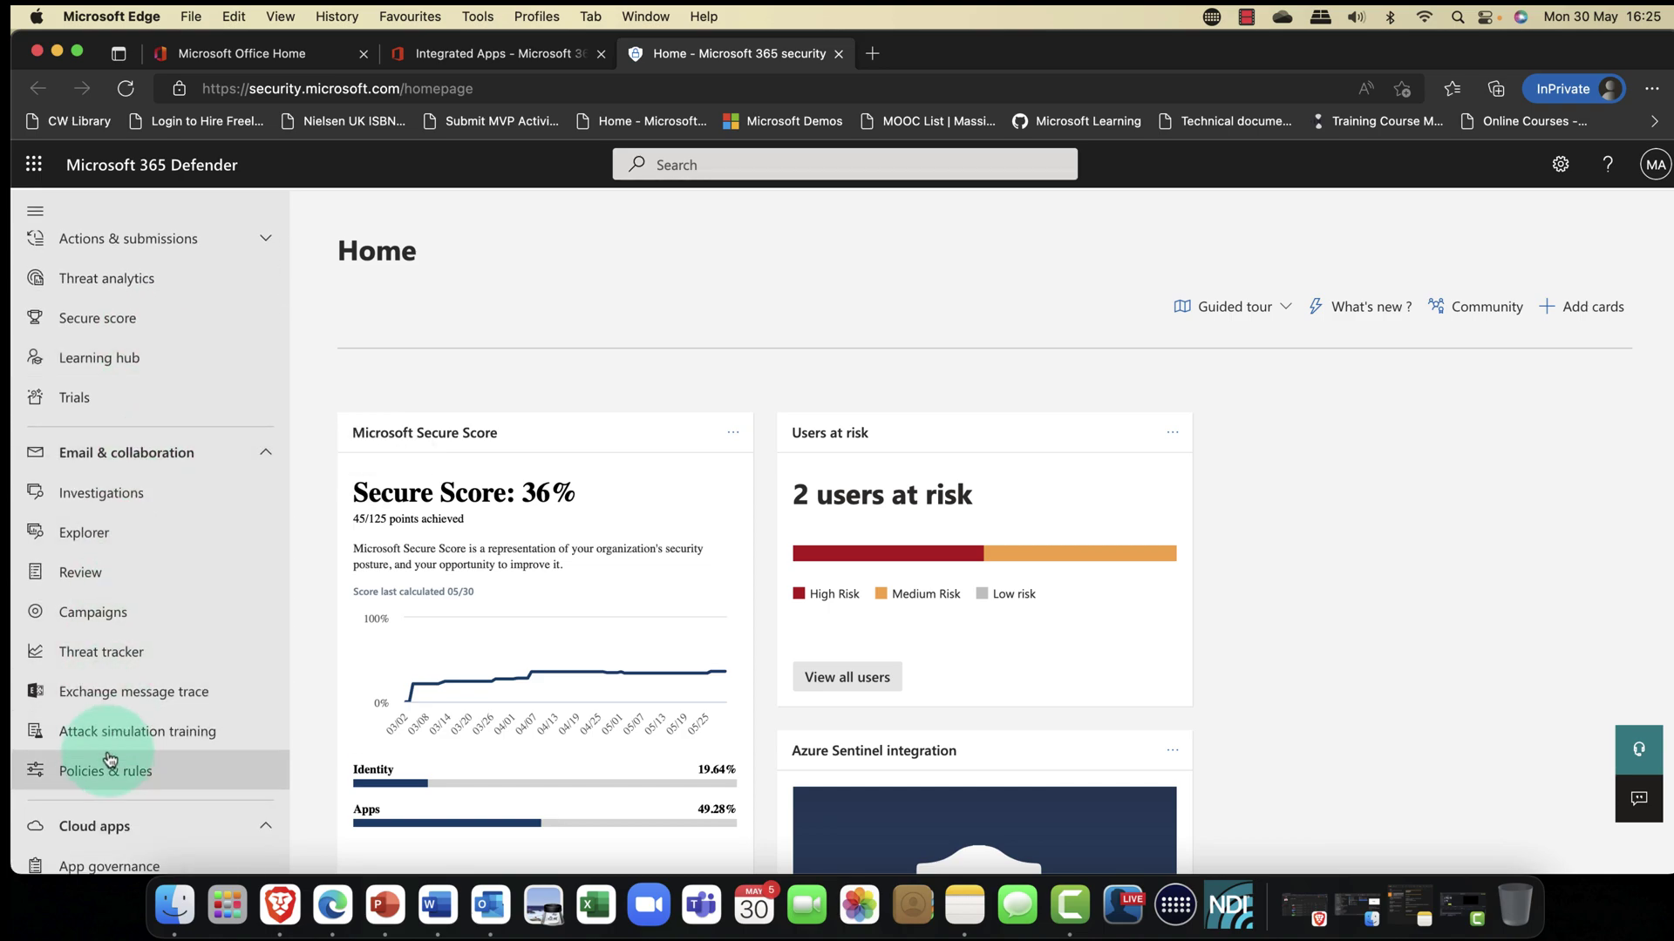
Step: Go to Policies & rules > Threat policies and scroll through the policy list
click(114, 767)
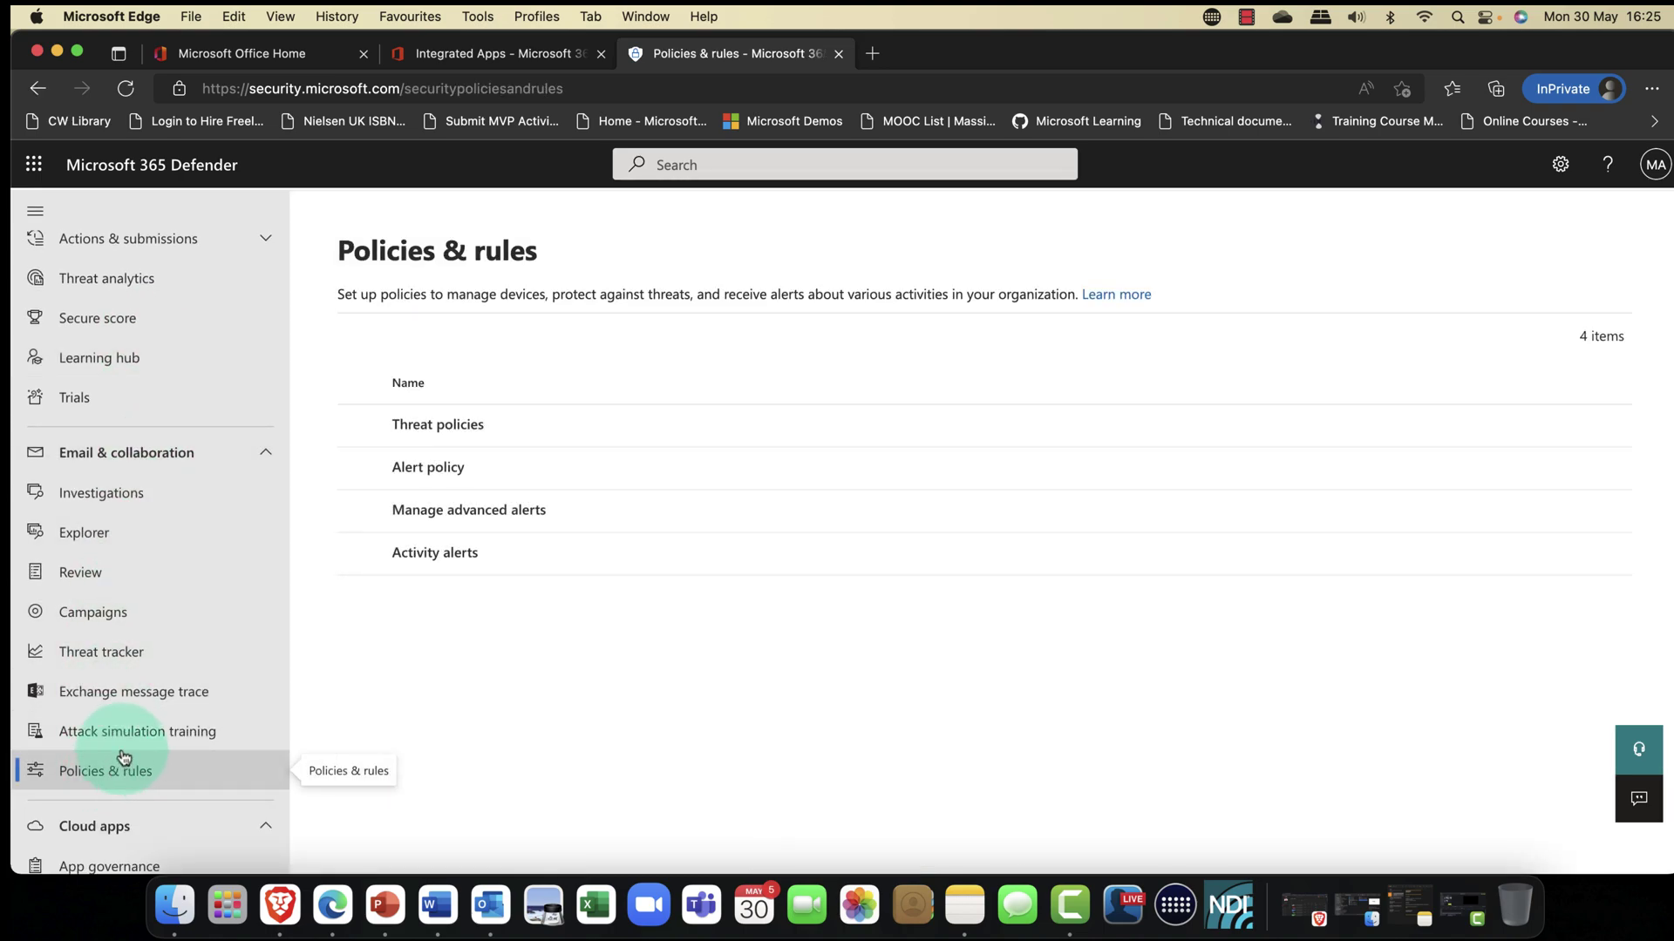
click(444, 427)
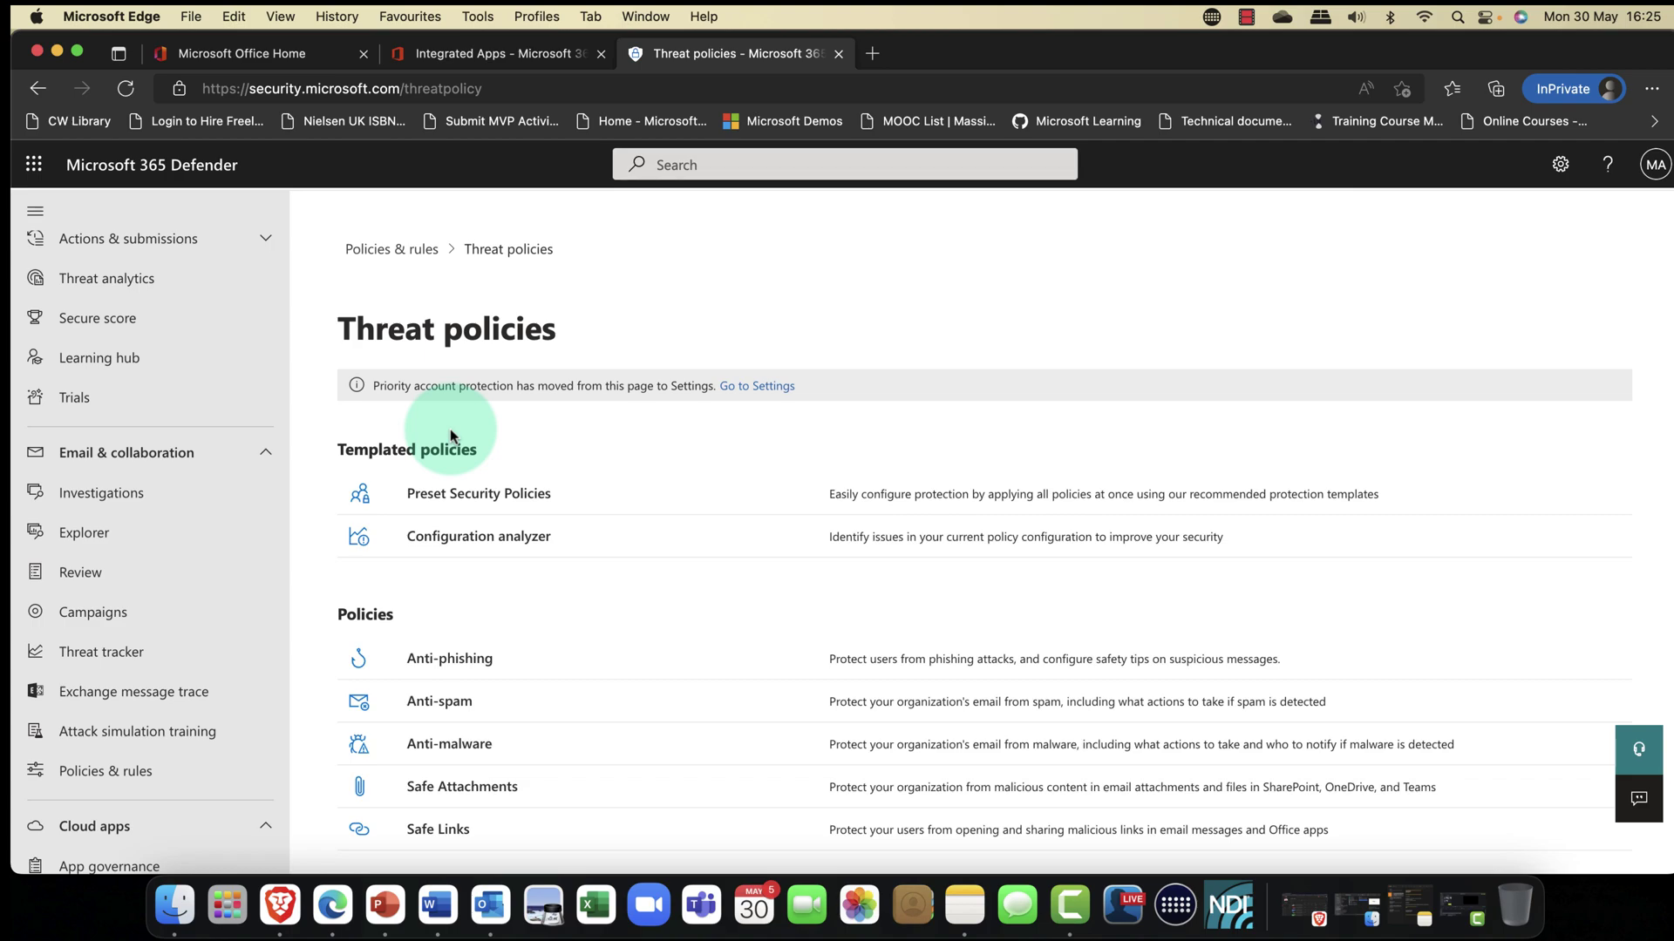
scroll(450, 431, down, 3)
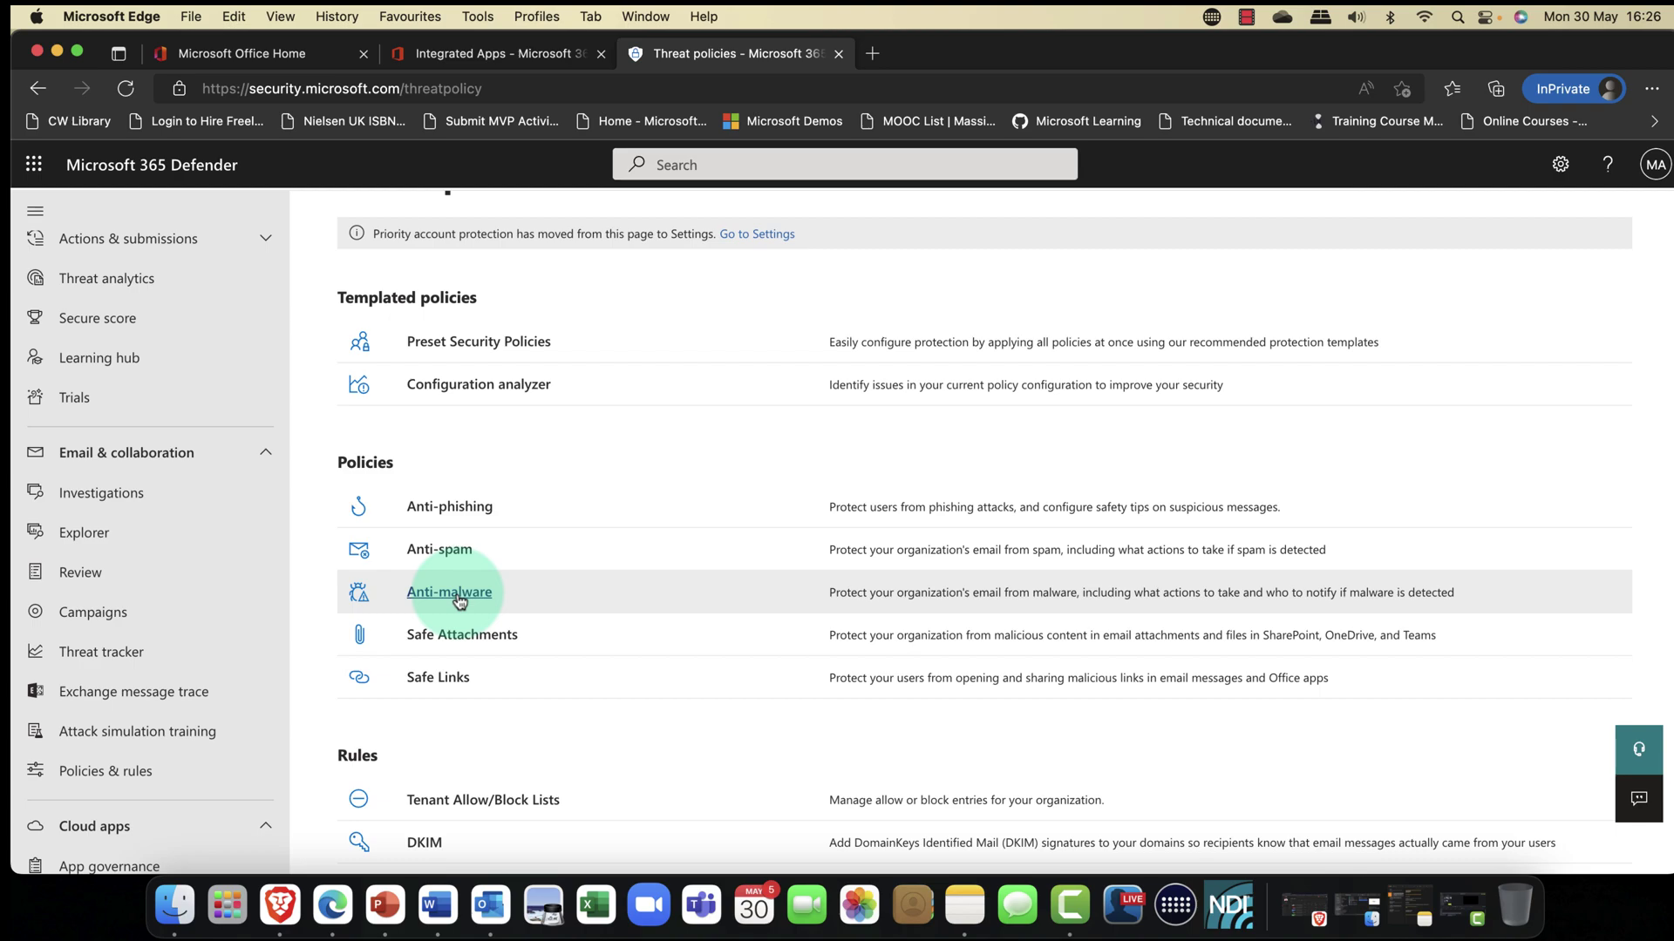
scroll(460, 601, down, 2)
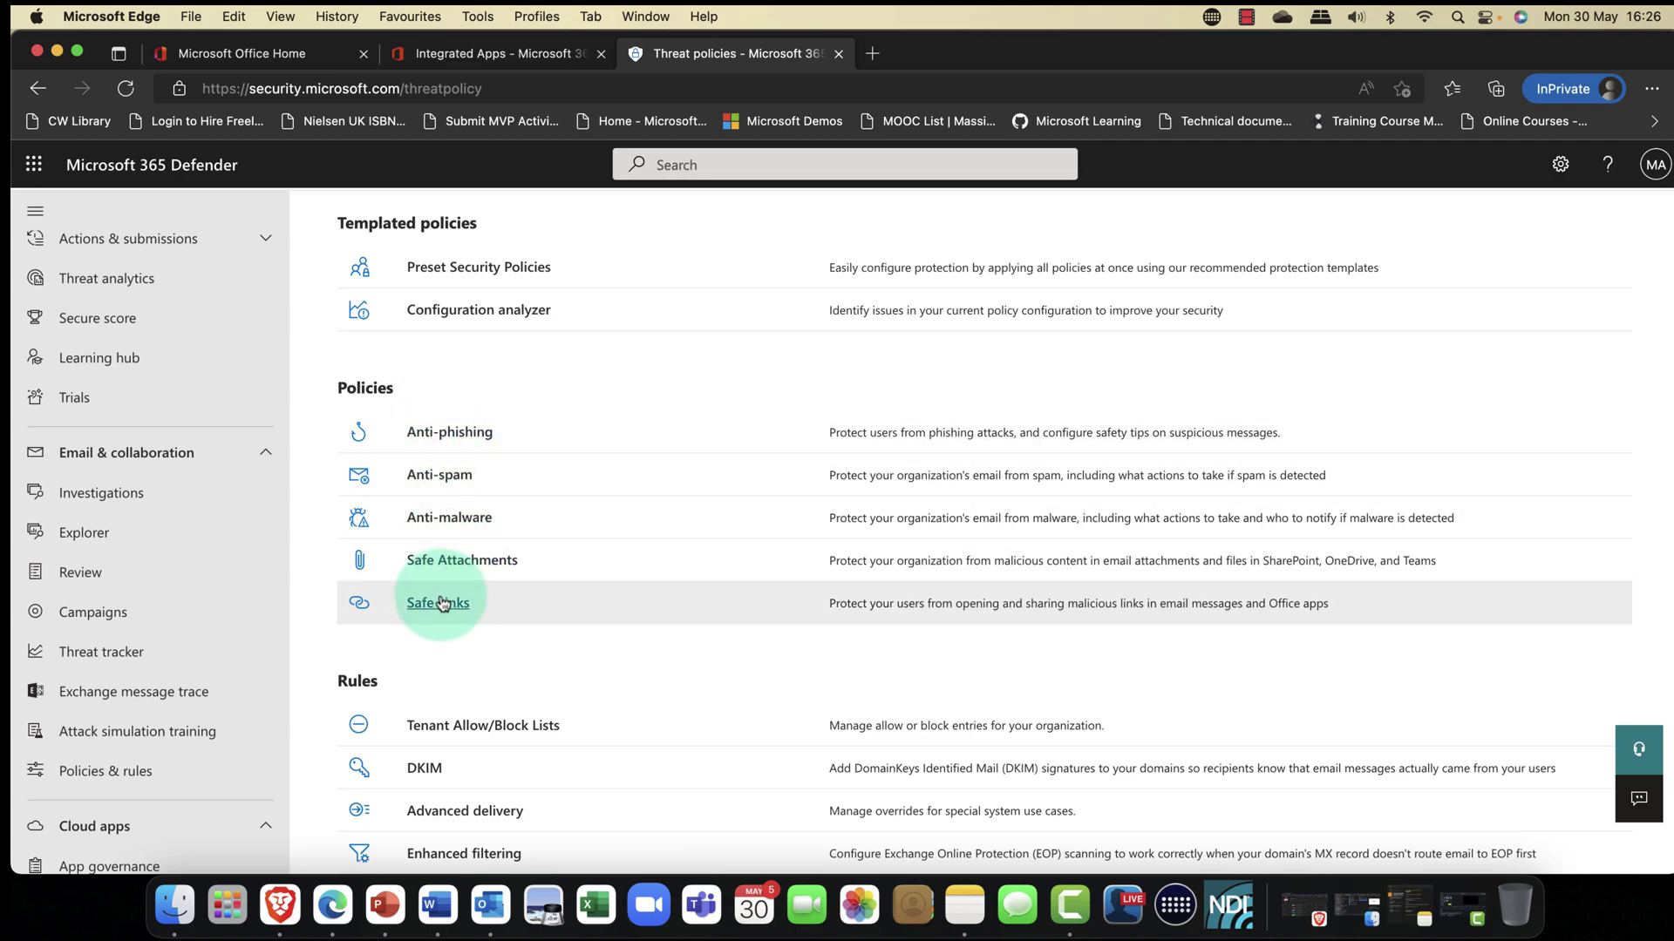
Step: Refresh the Anti-phishing list and open Office365 AntiPhish Default's details, scrolling through its settings
click(443, 436)
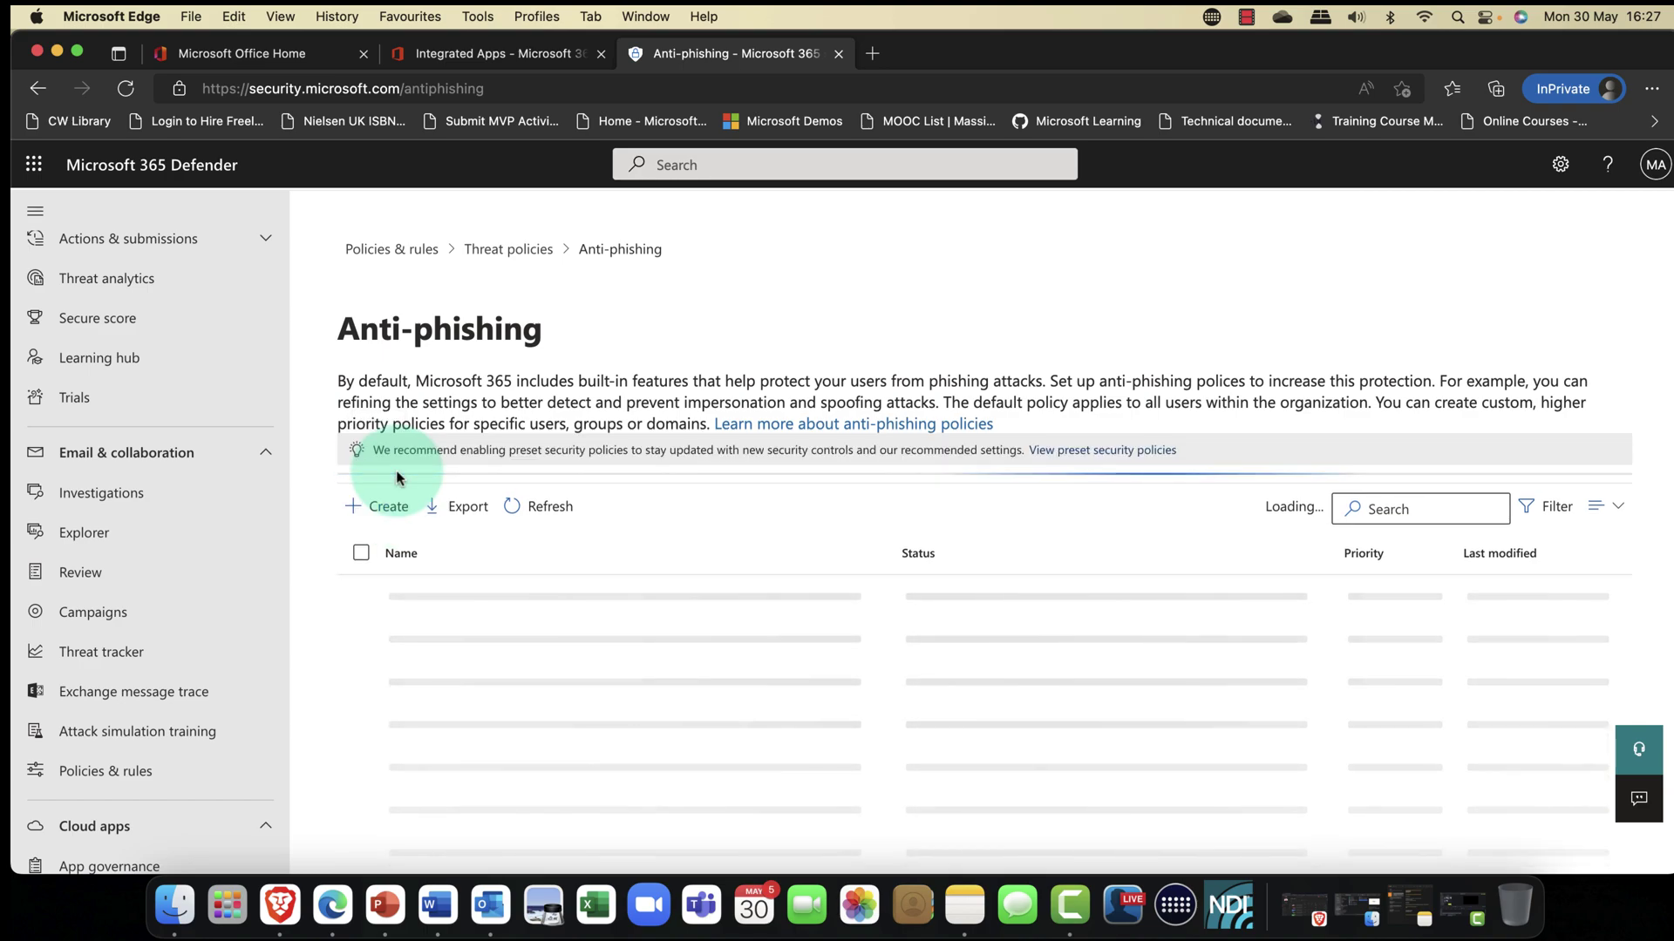
click(542, 529)
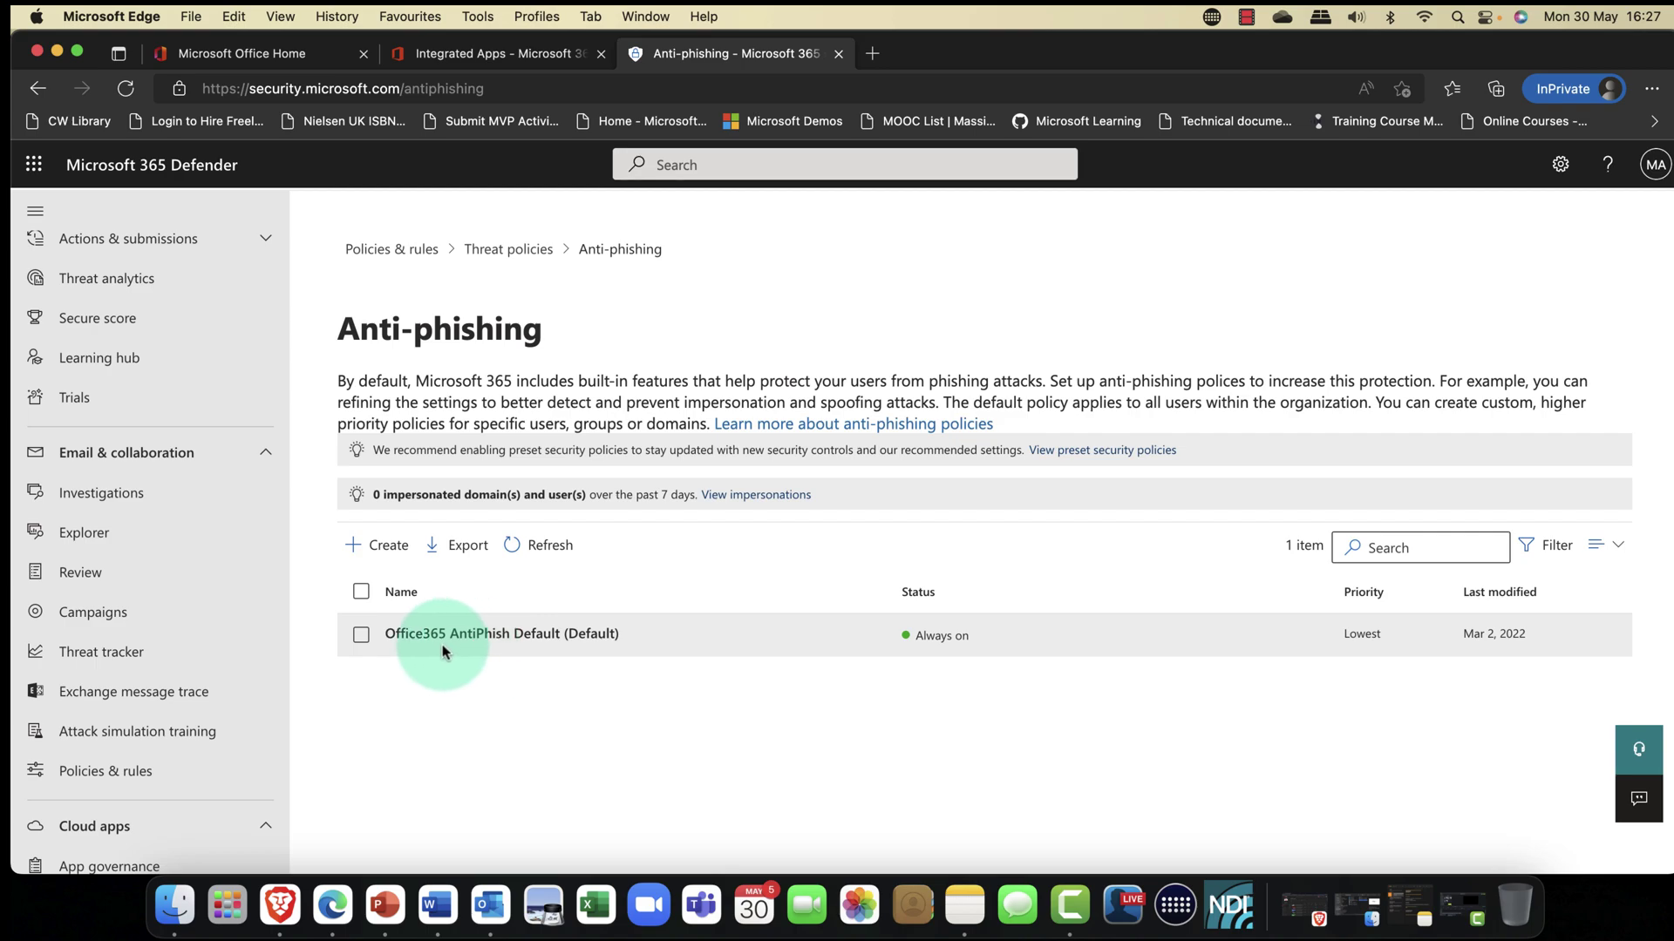
click(363, 638)
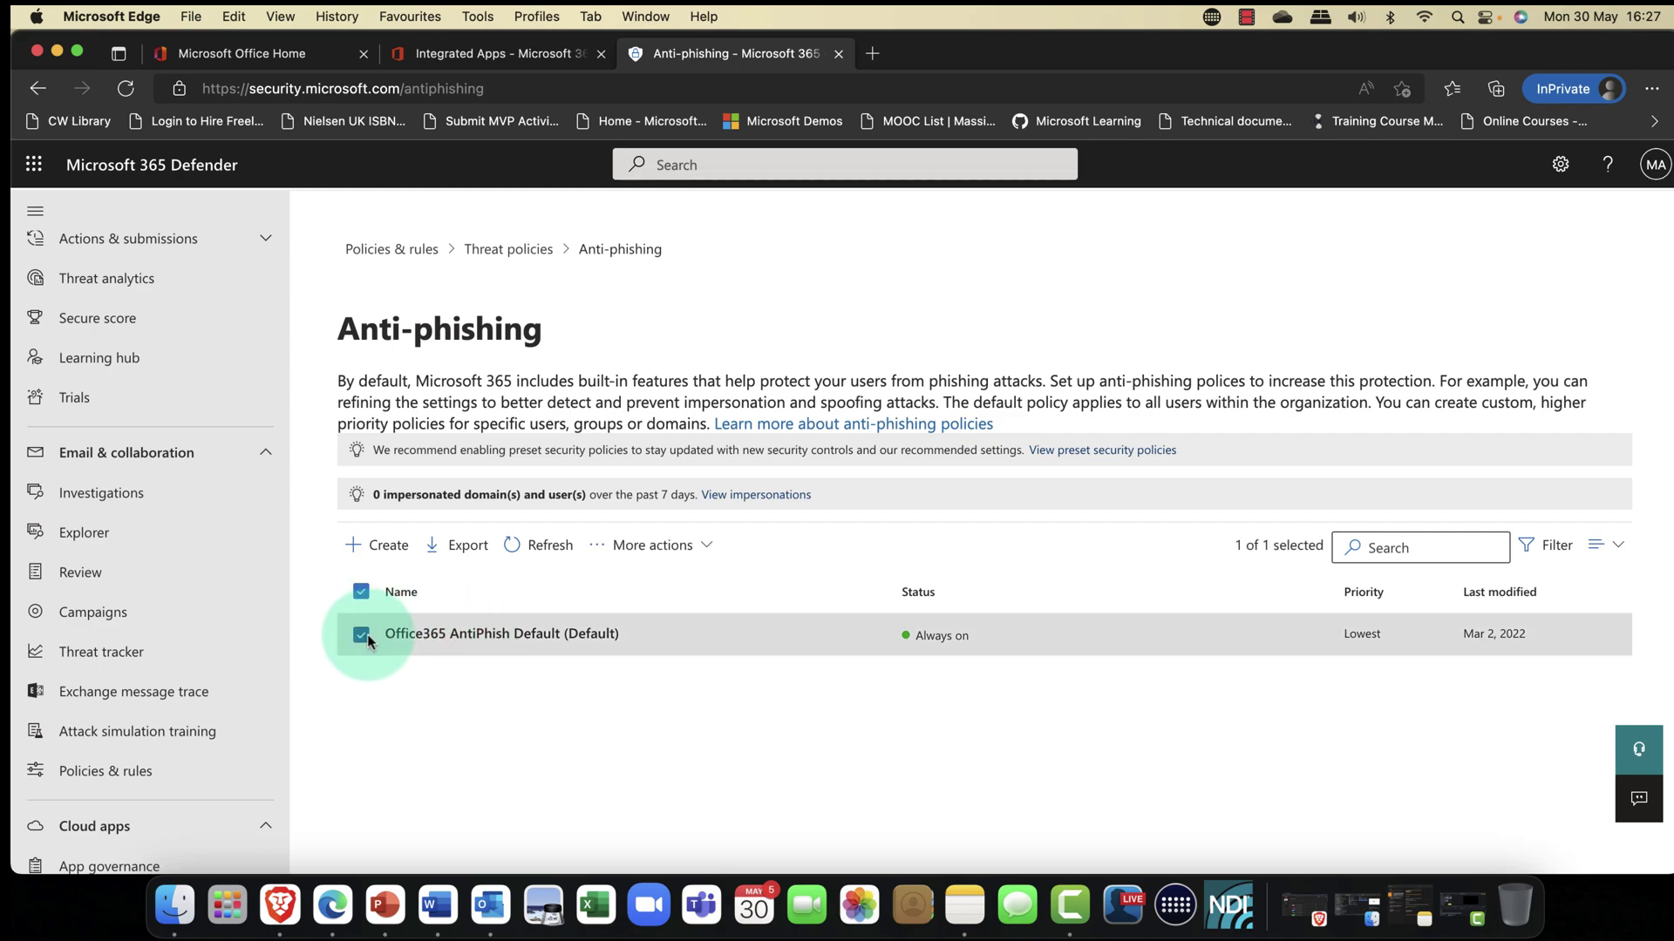
click(449, 634)
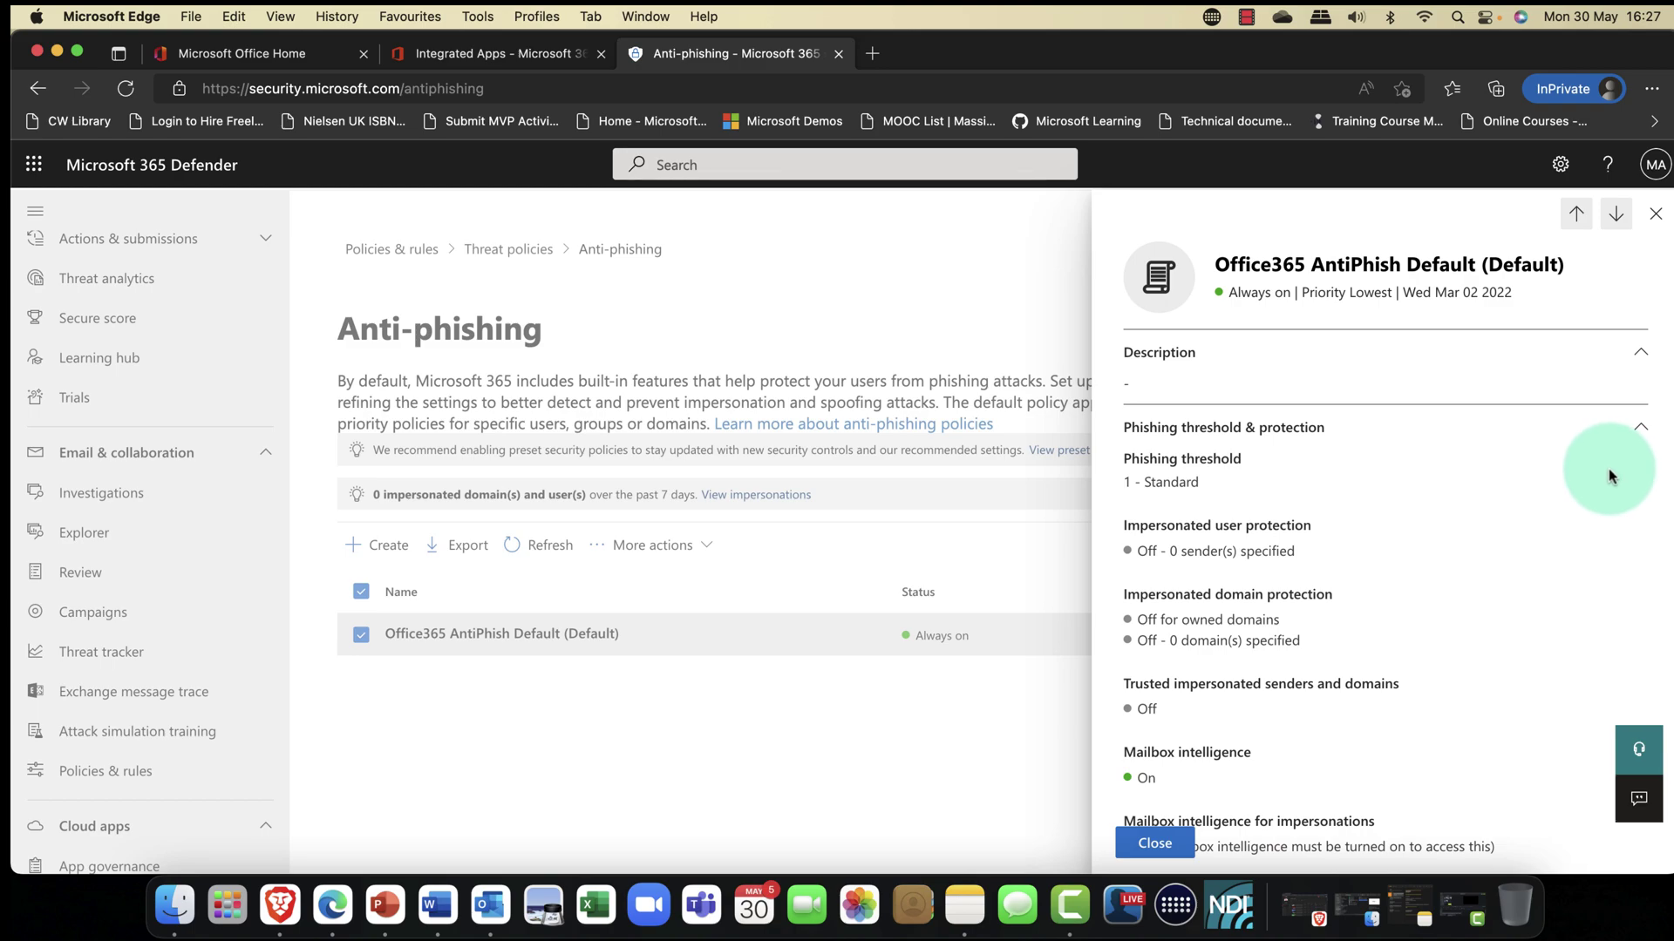
scroll(1248, 488, down, 2)
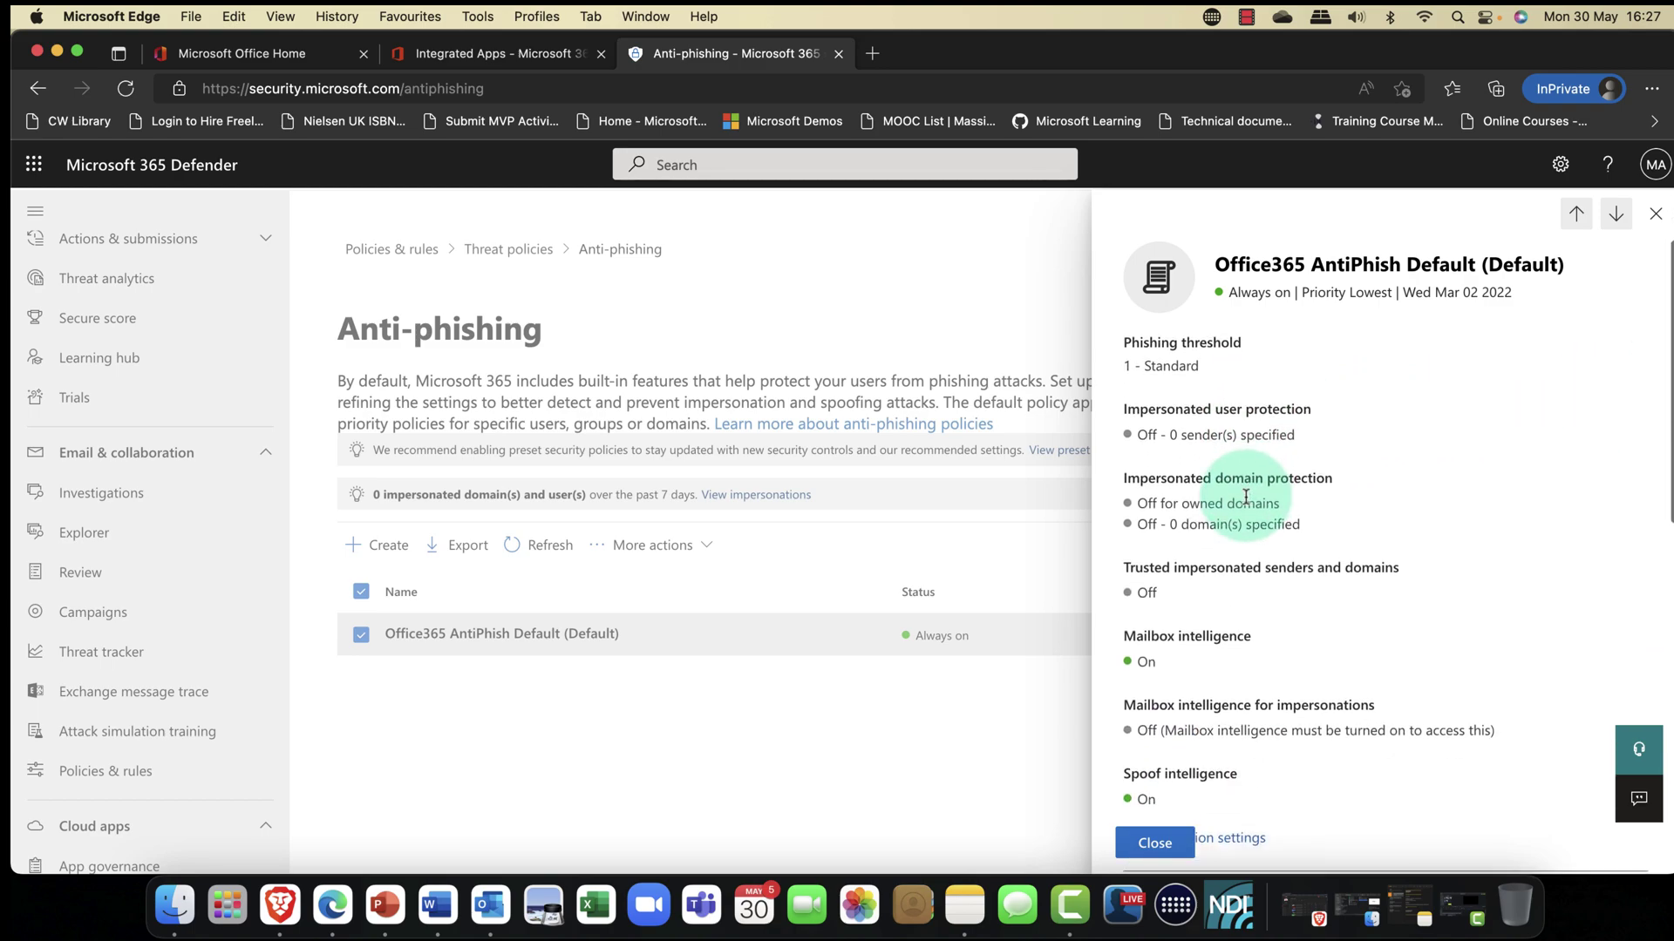
scroll(1245, 497, down, 2)
scroll(1244, 500, down, 3)
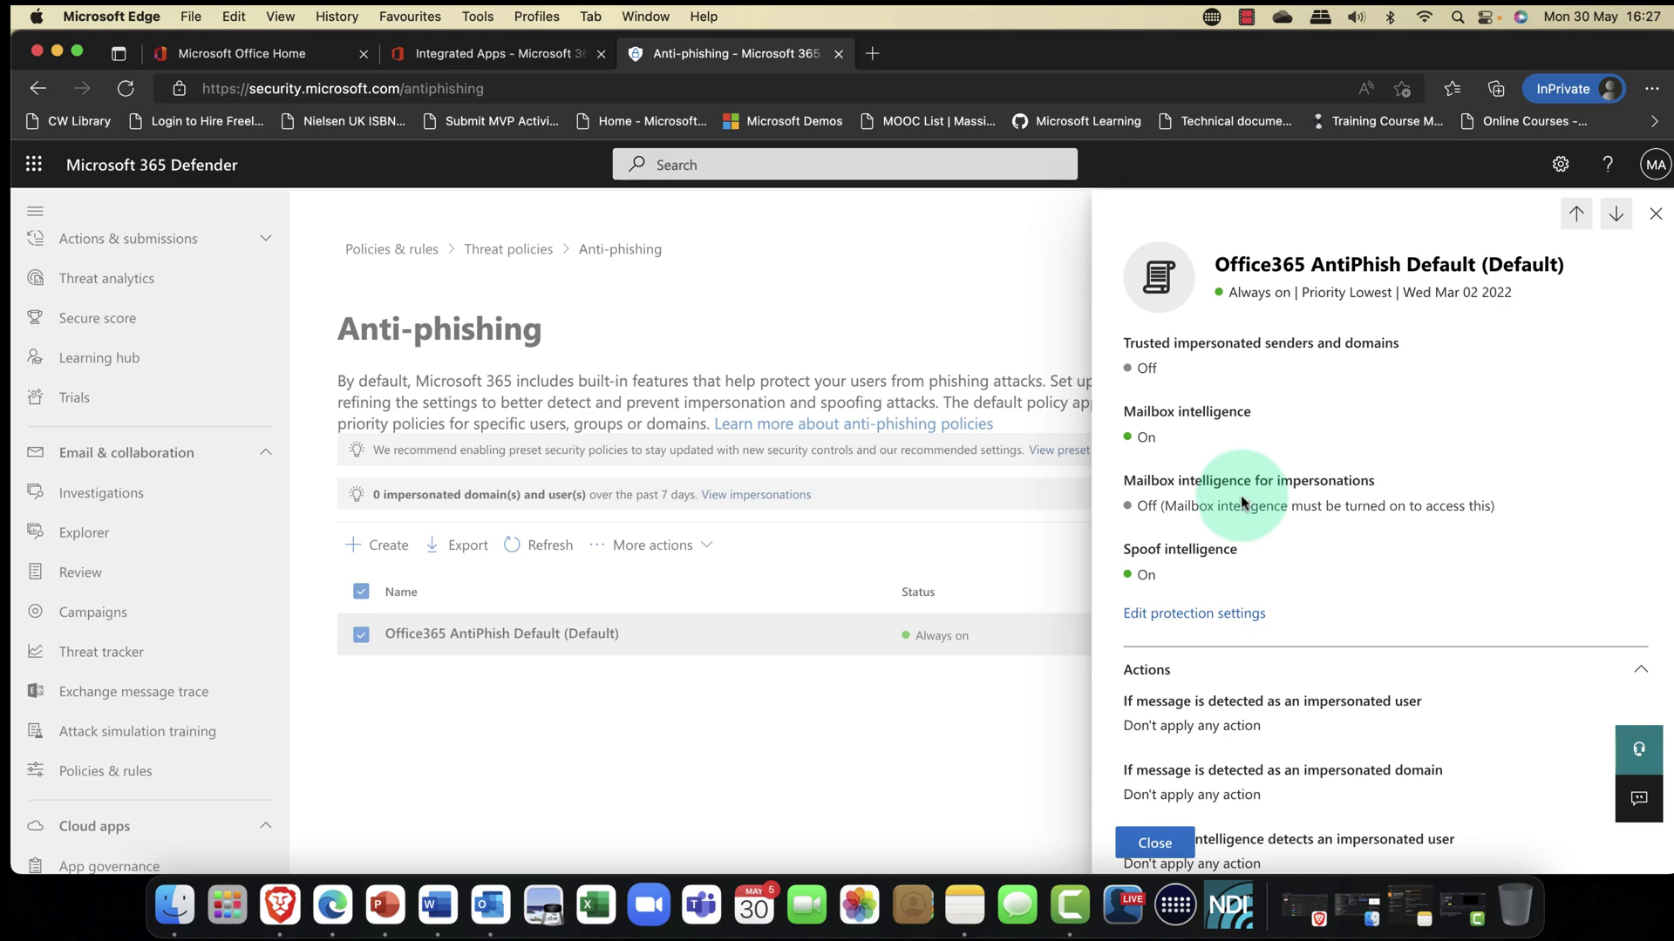
Step: Edit the default policy's impersonation domain options, leaving Include custom domains unchecked
click(1180, 615)
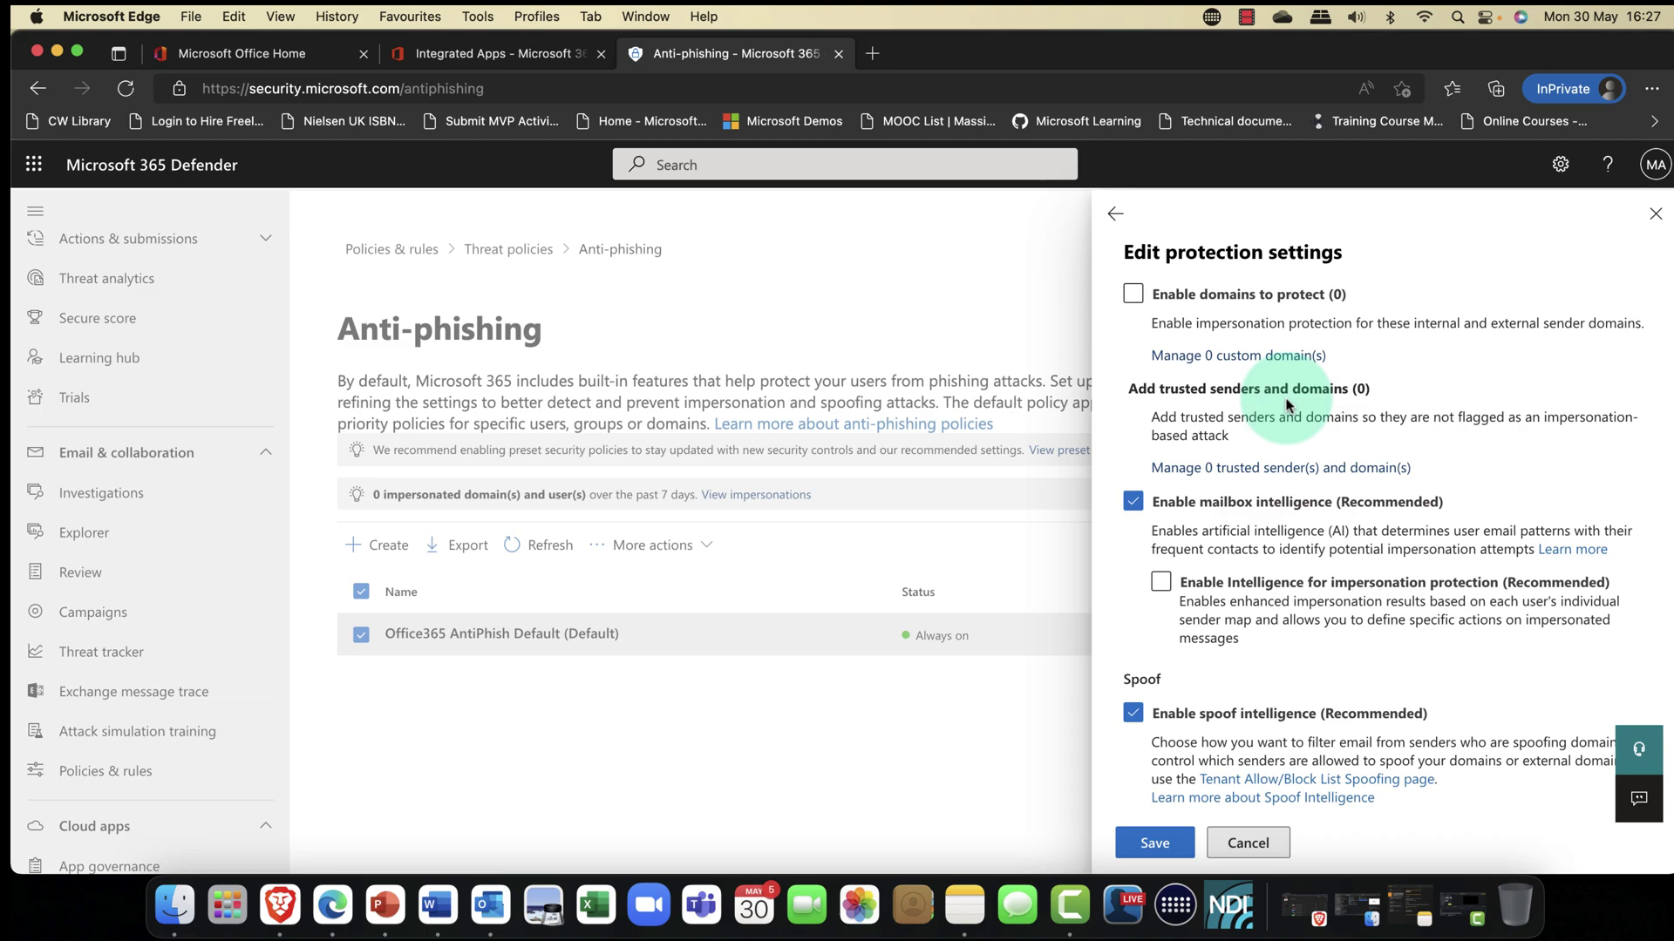
click(1263, 305)
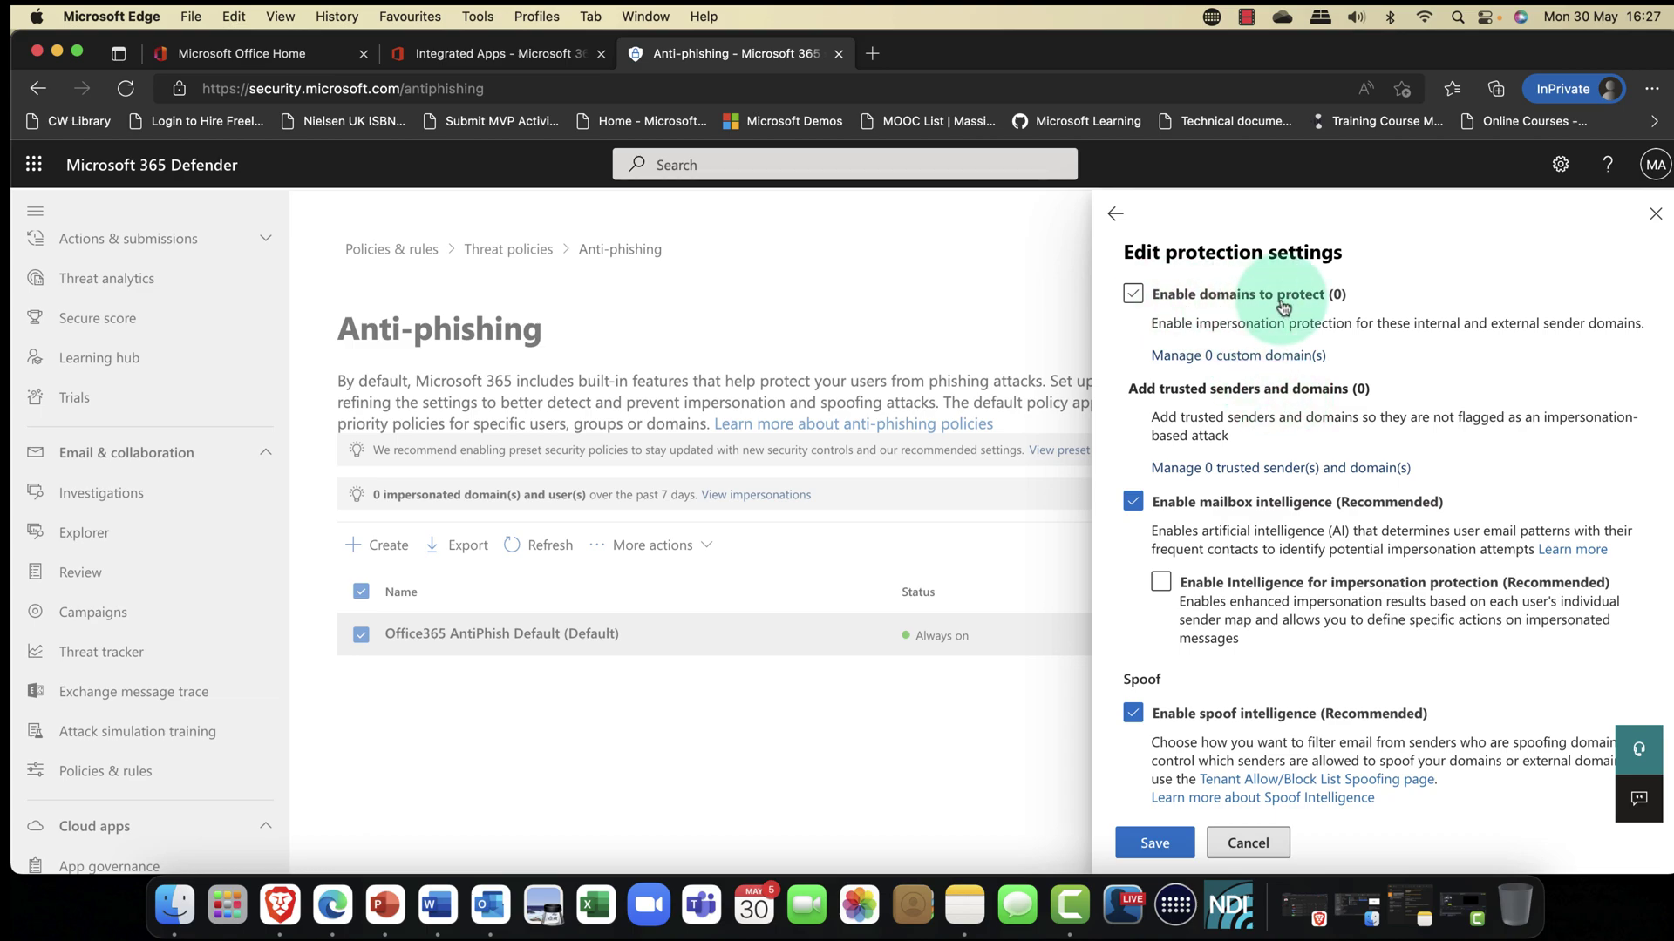
click(1175, 300)
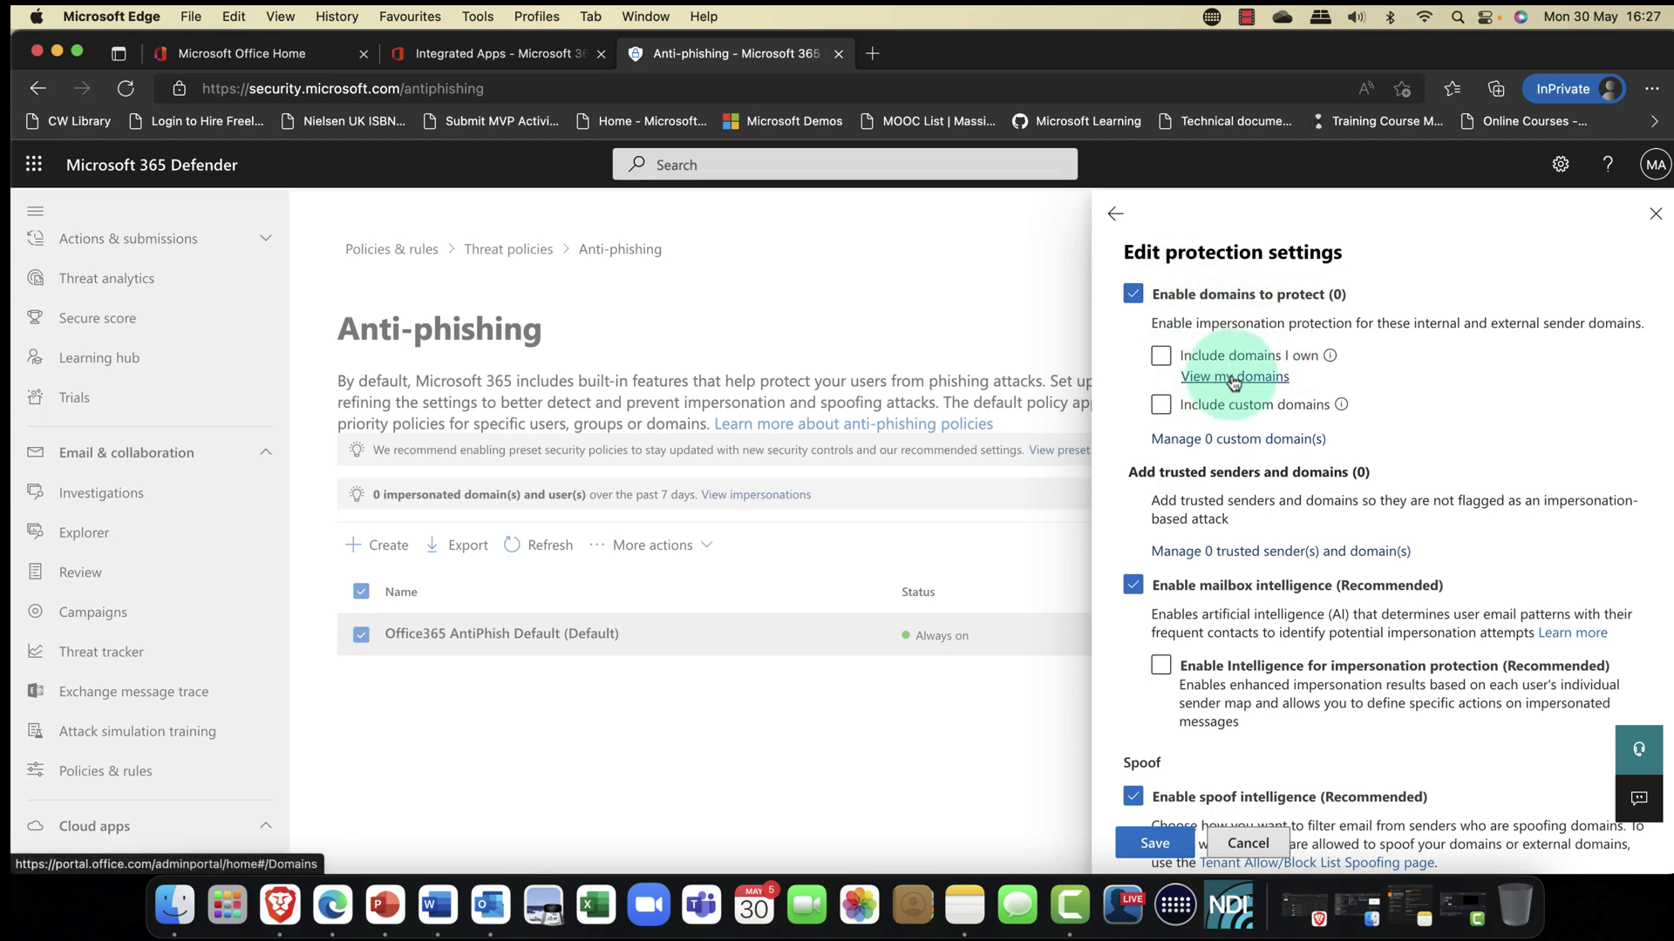
click(1200, 359)
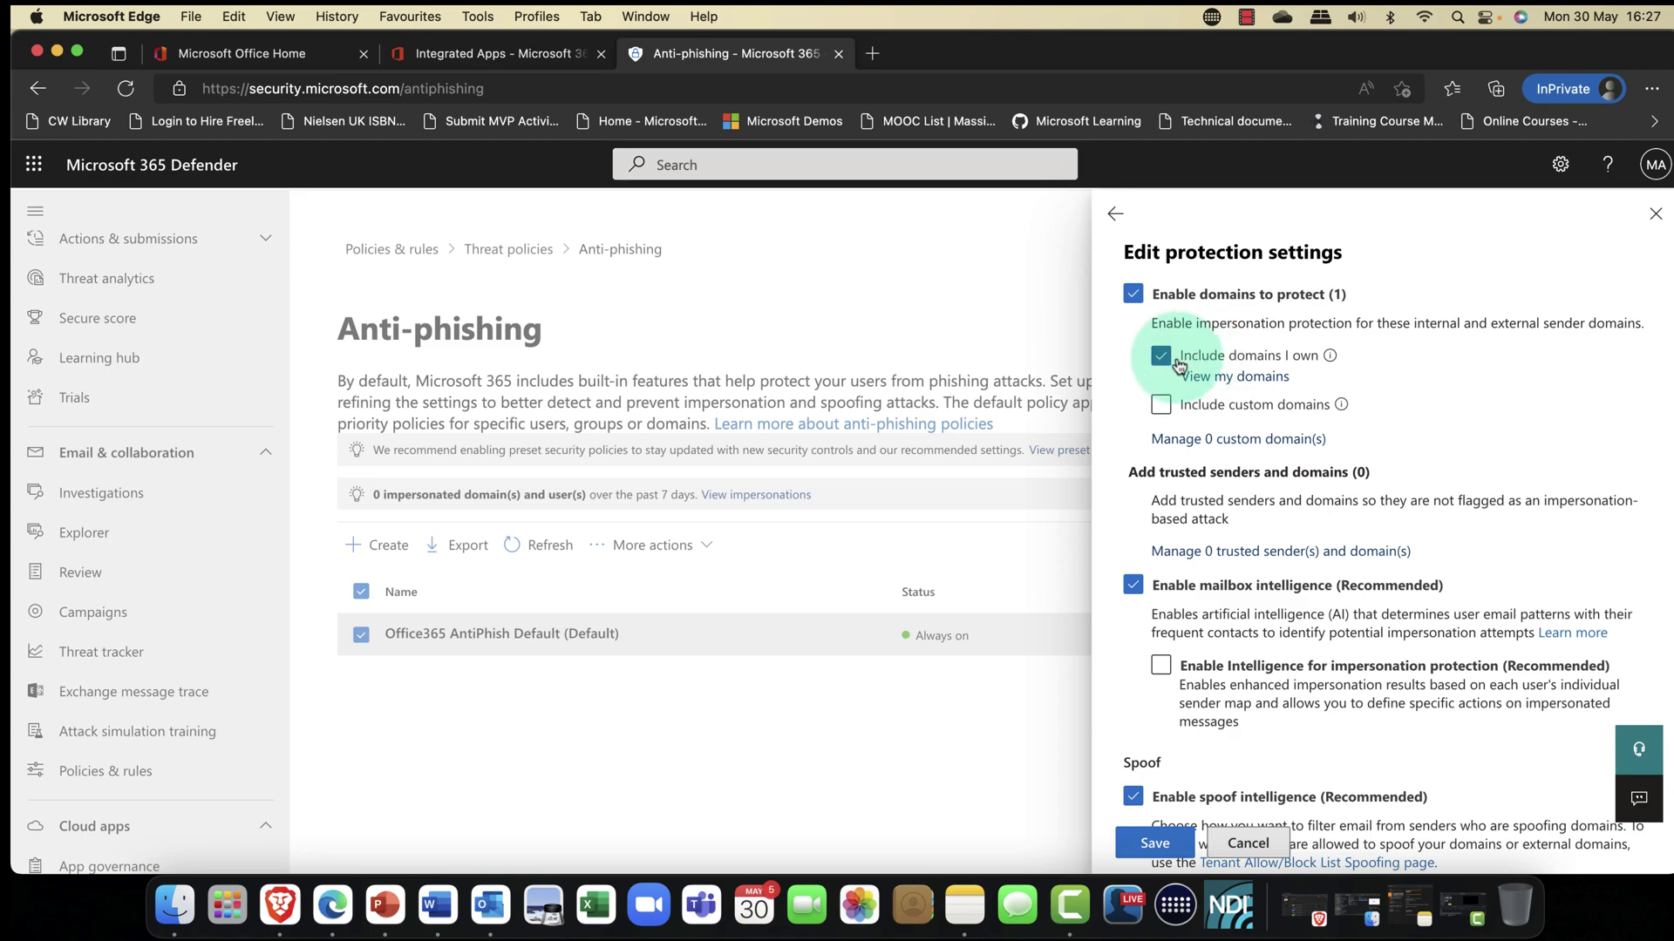
click(1198, 365)
click(1197, 365)
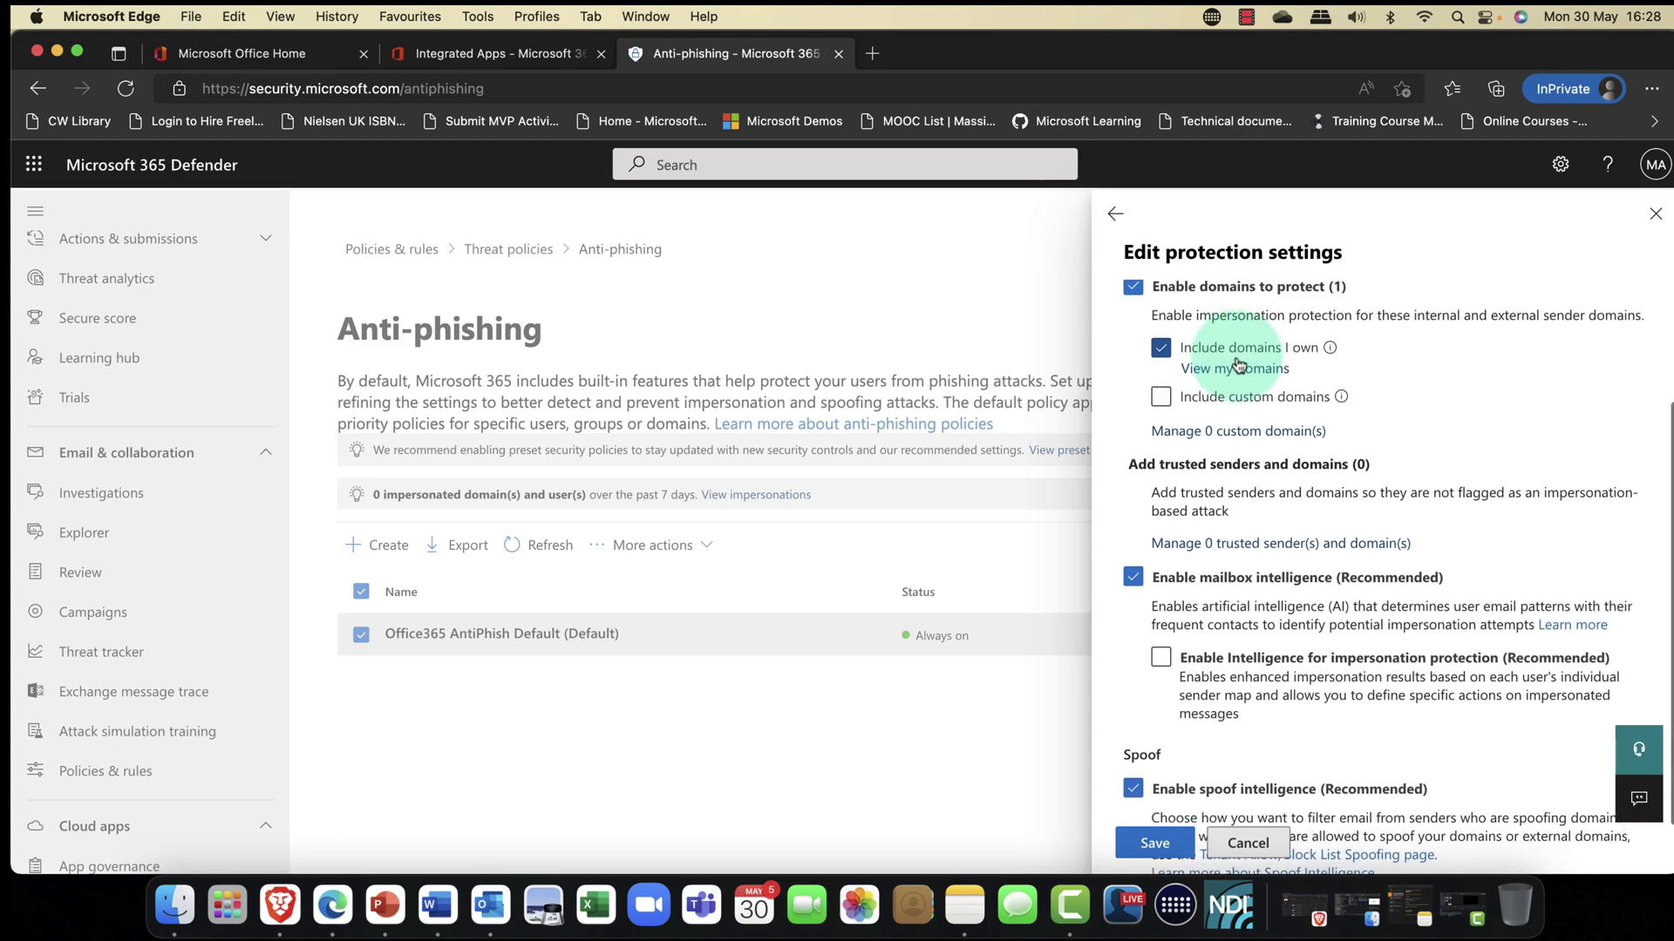
click(1174, 361)
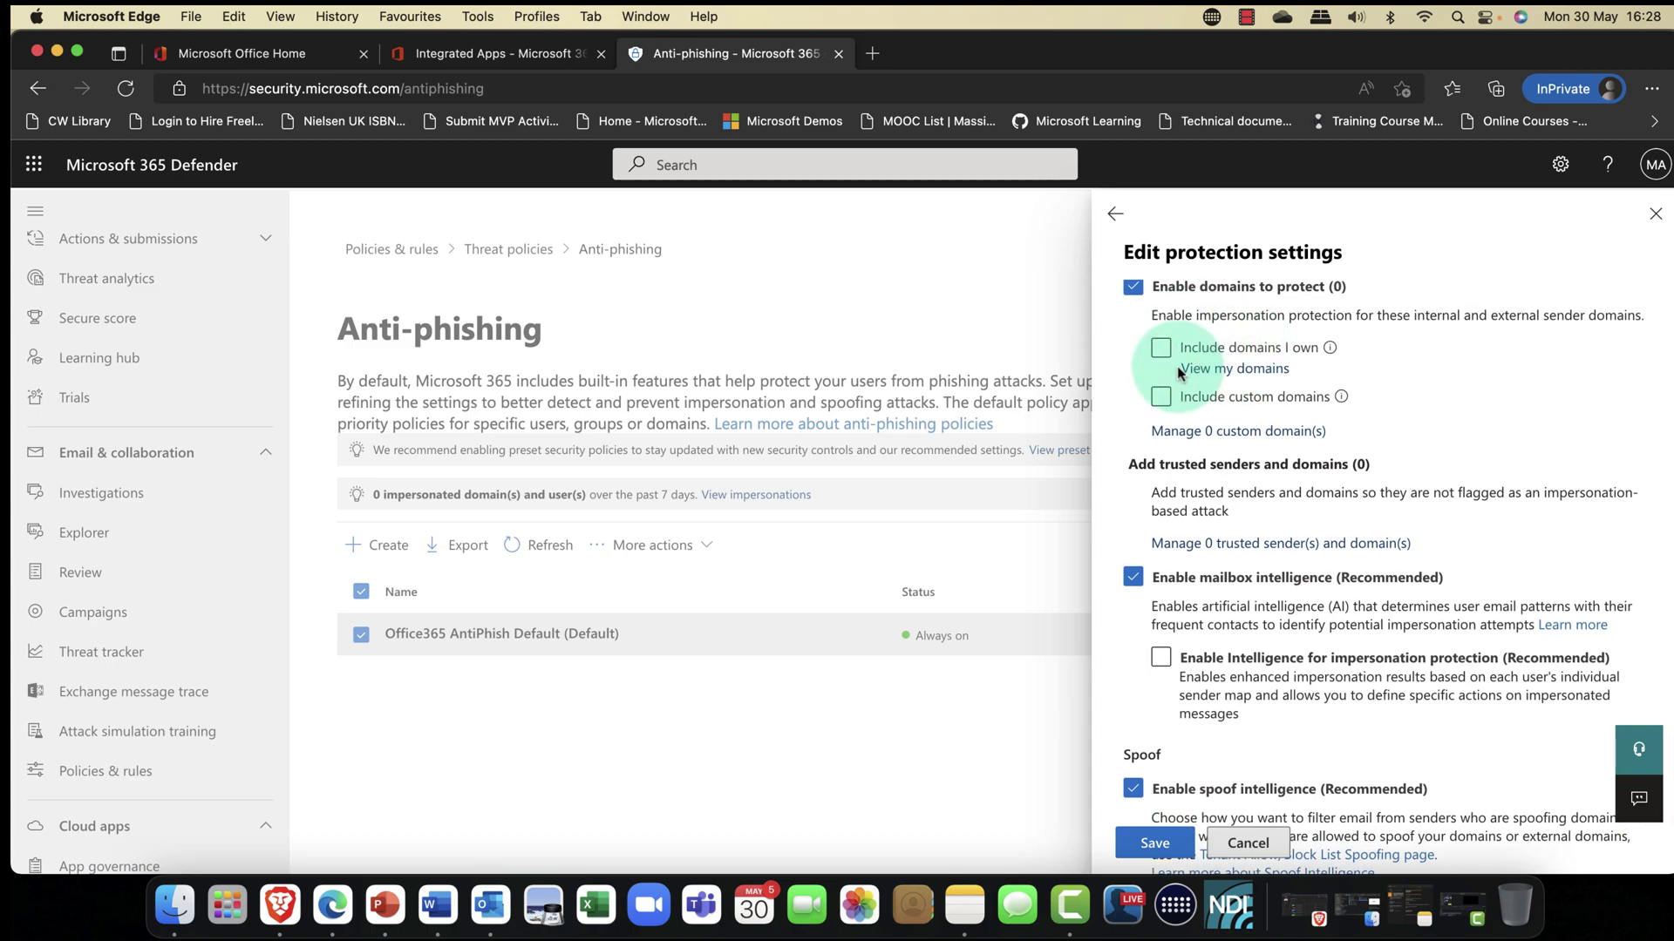
click(1172, 351)
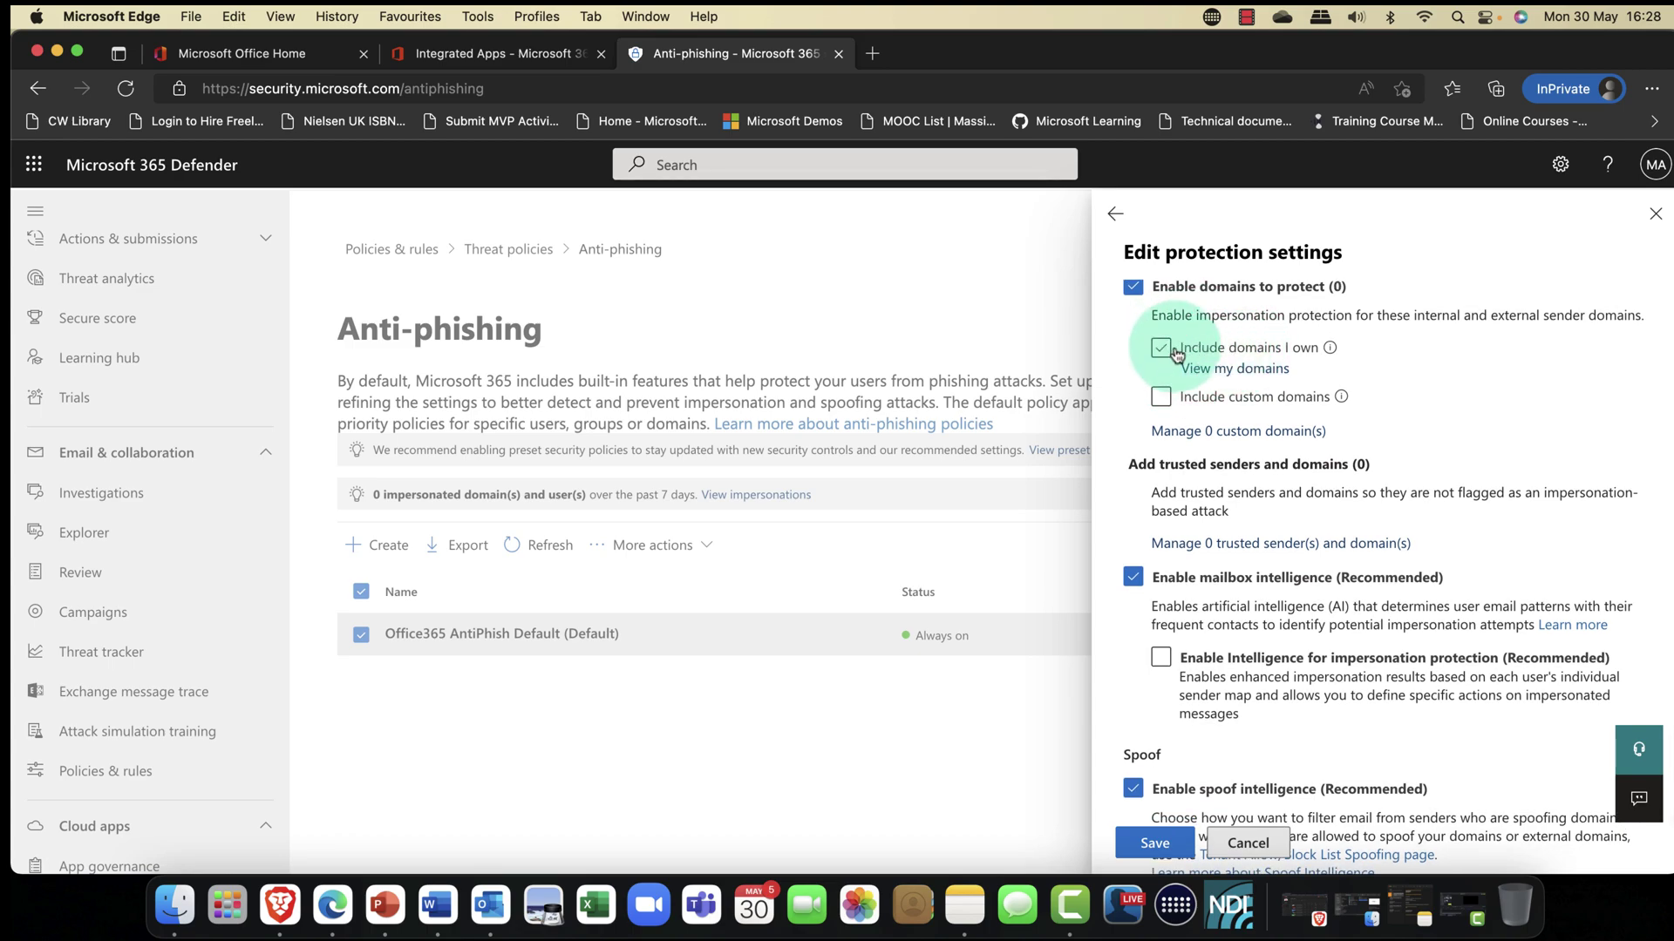
click(1173, 352)
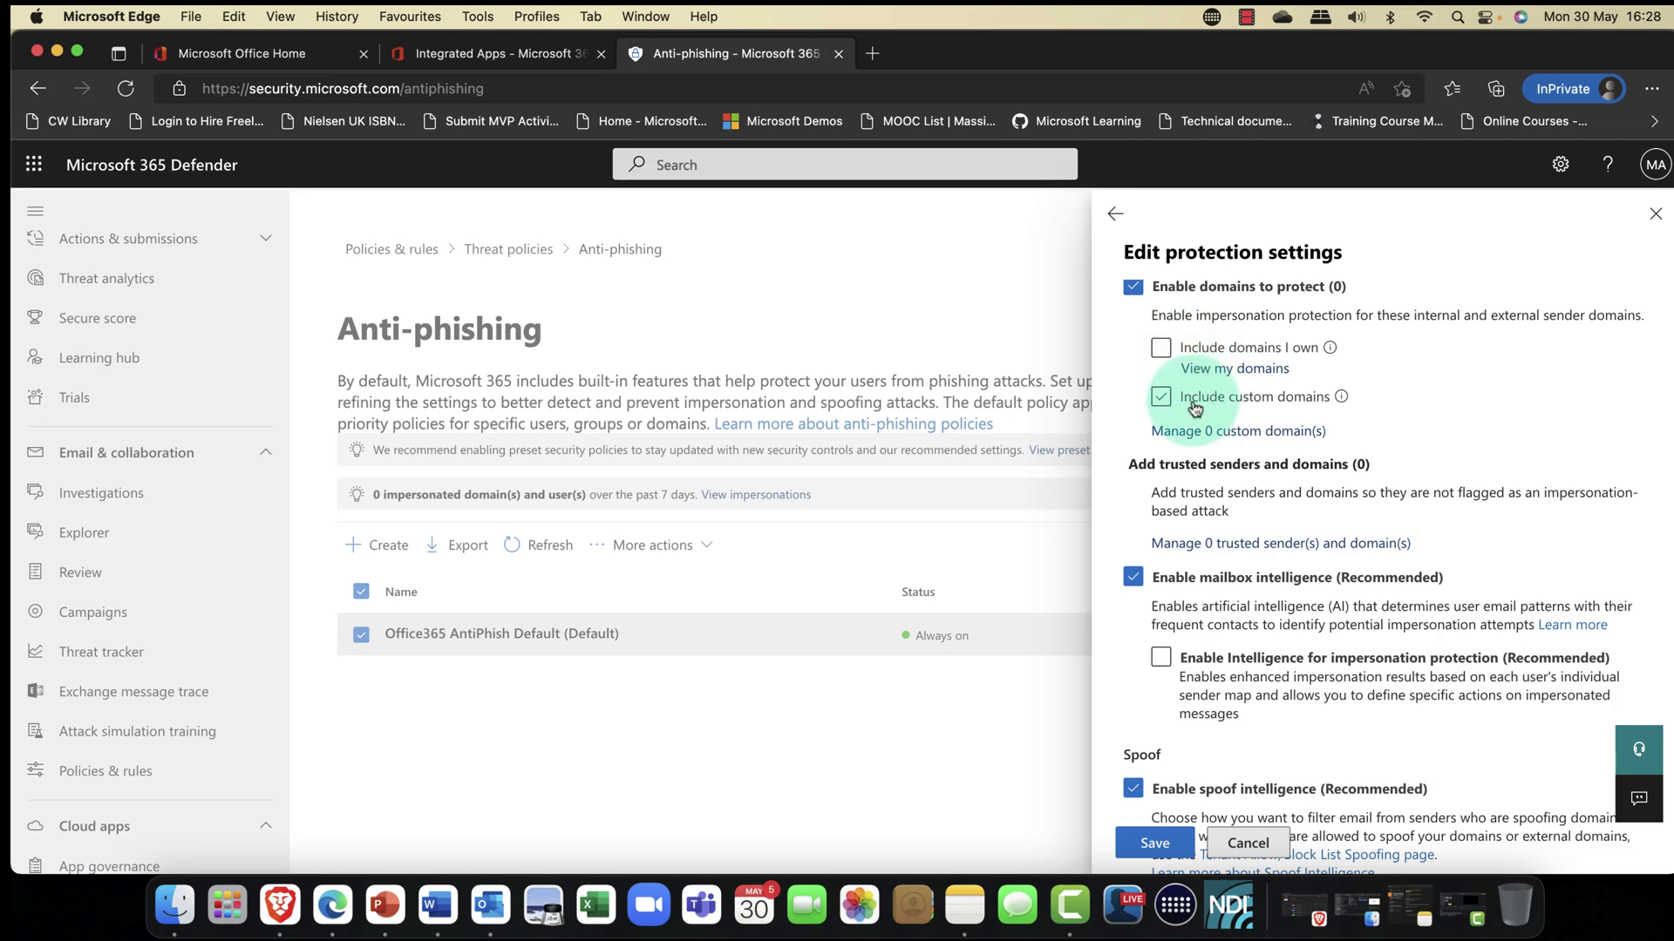
click(1238, 403)
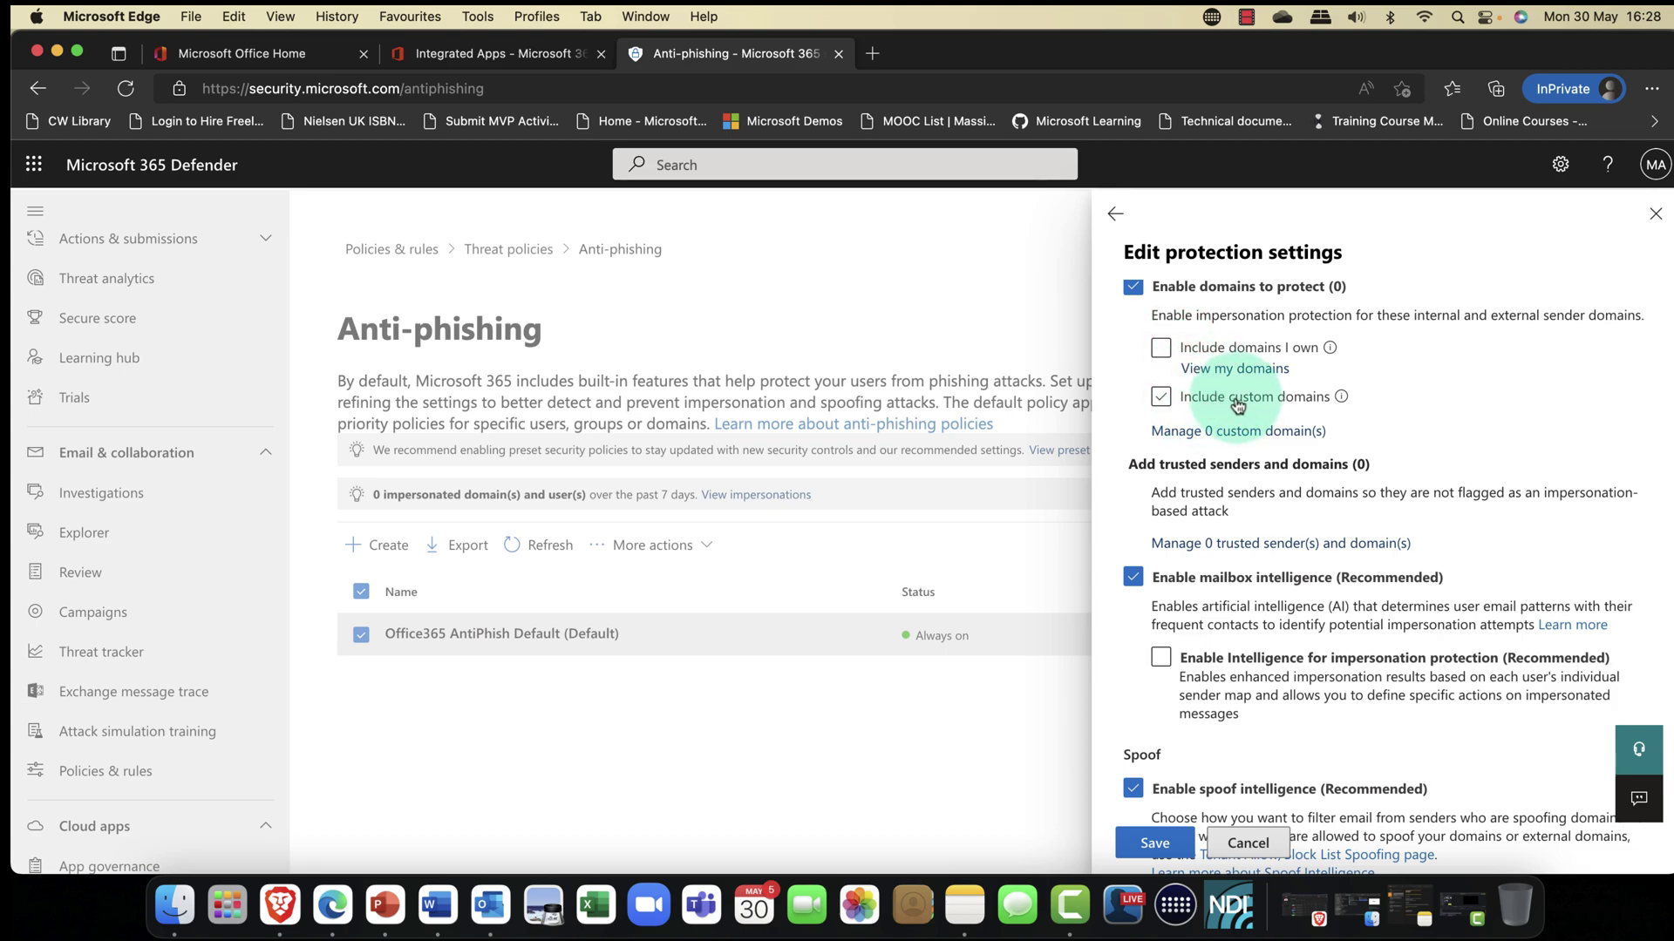
click(1238, 403)
scroll(1238, 403, down, 2)
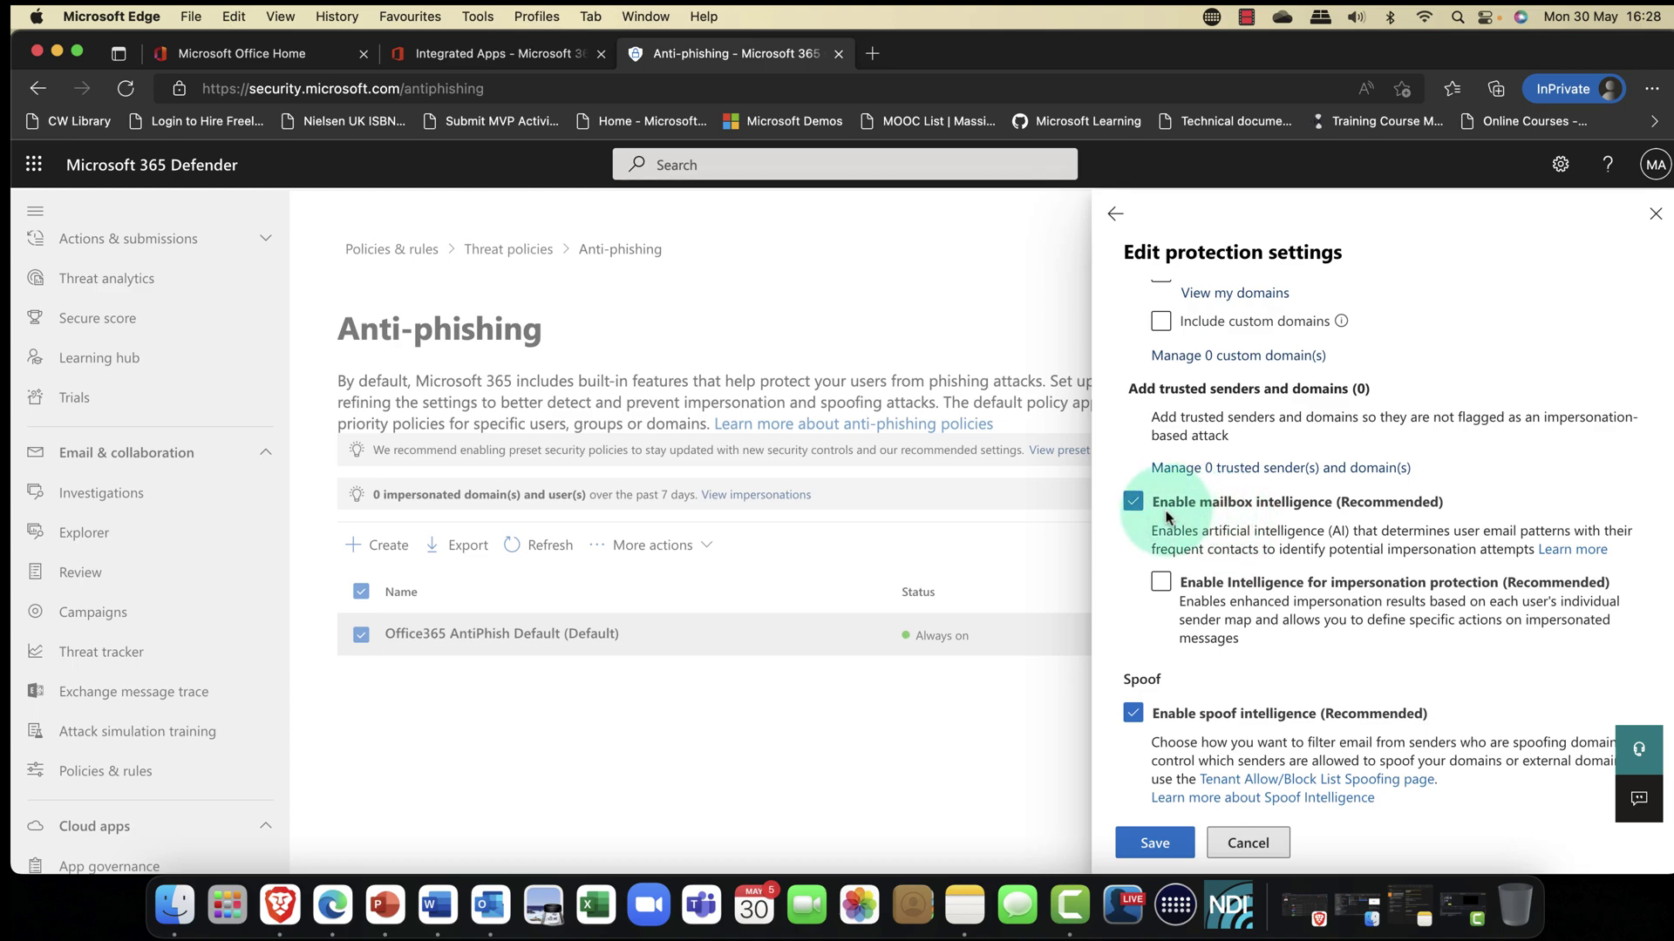
Step: Tick Enable Intelligence for impersonation protection in the protection settings
click(1303, 582)
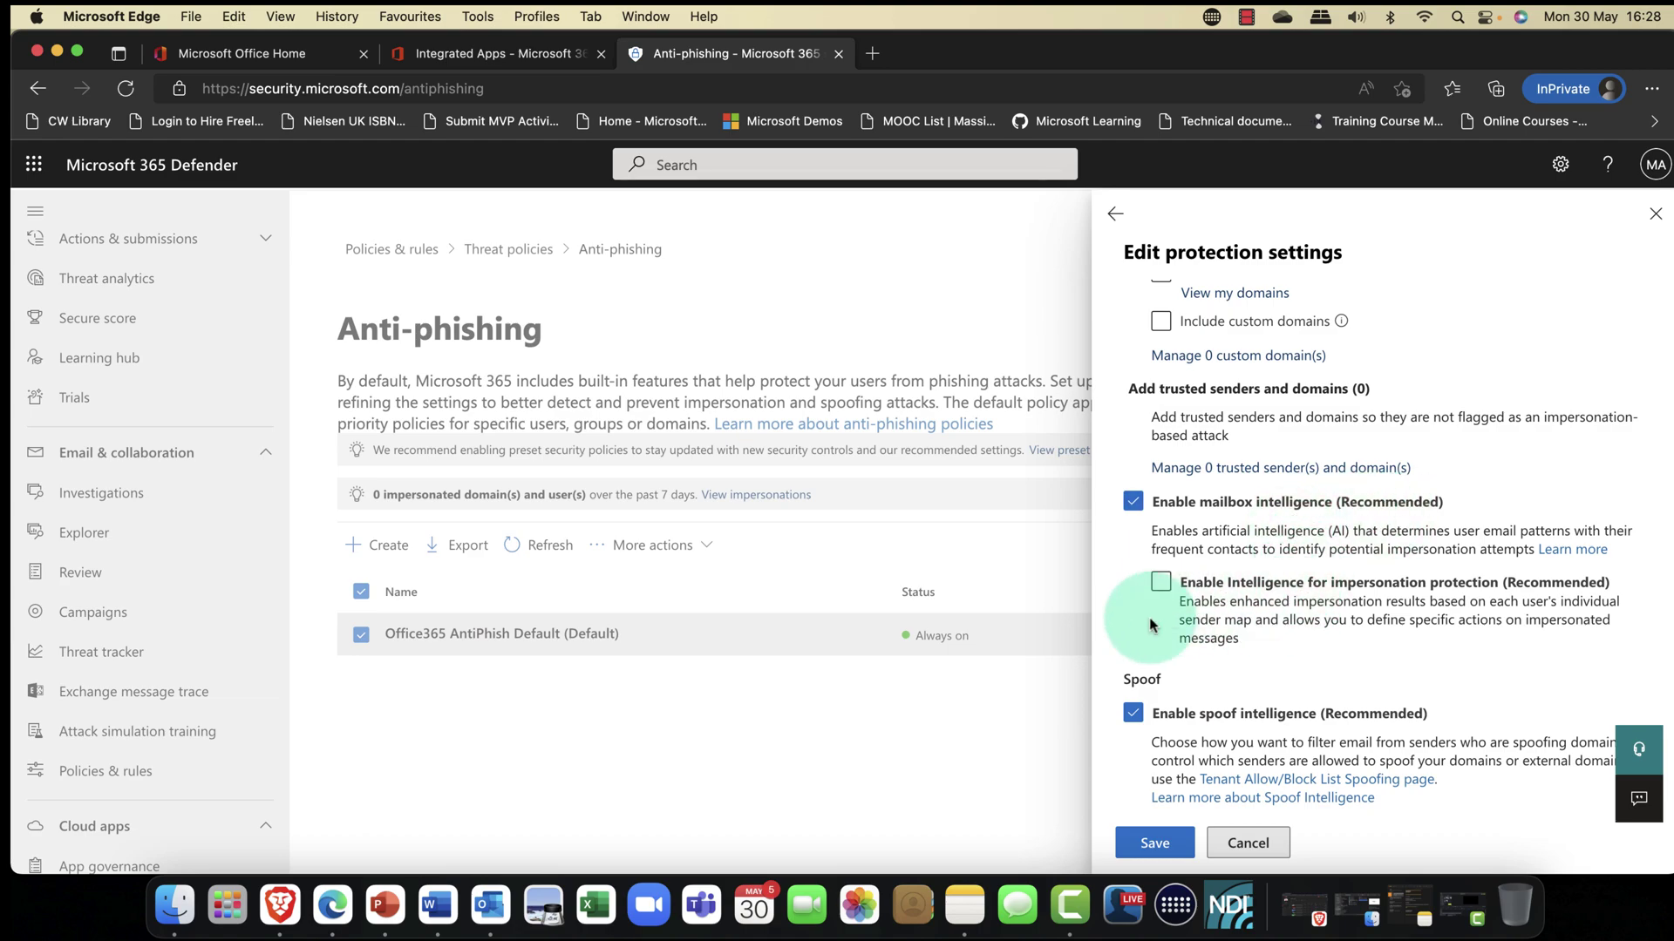
click(1210, 618)
click(1275, 596)
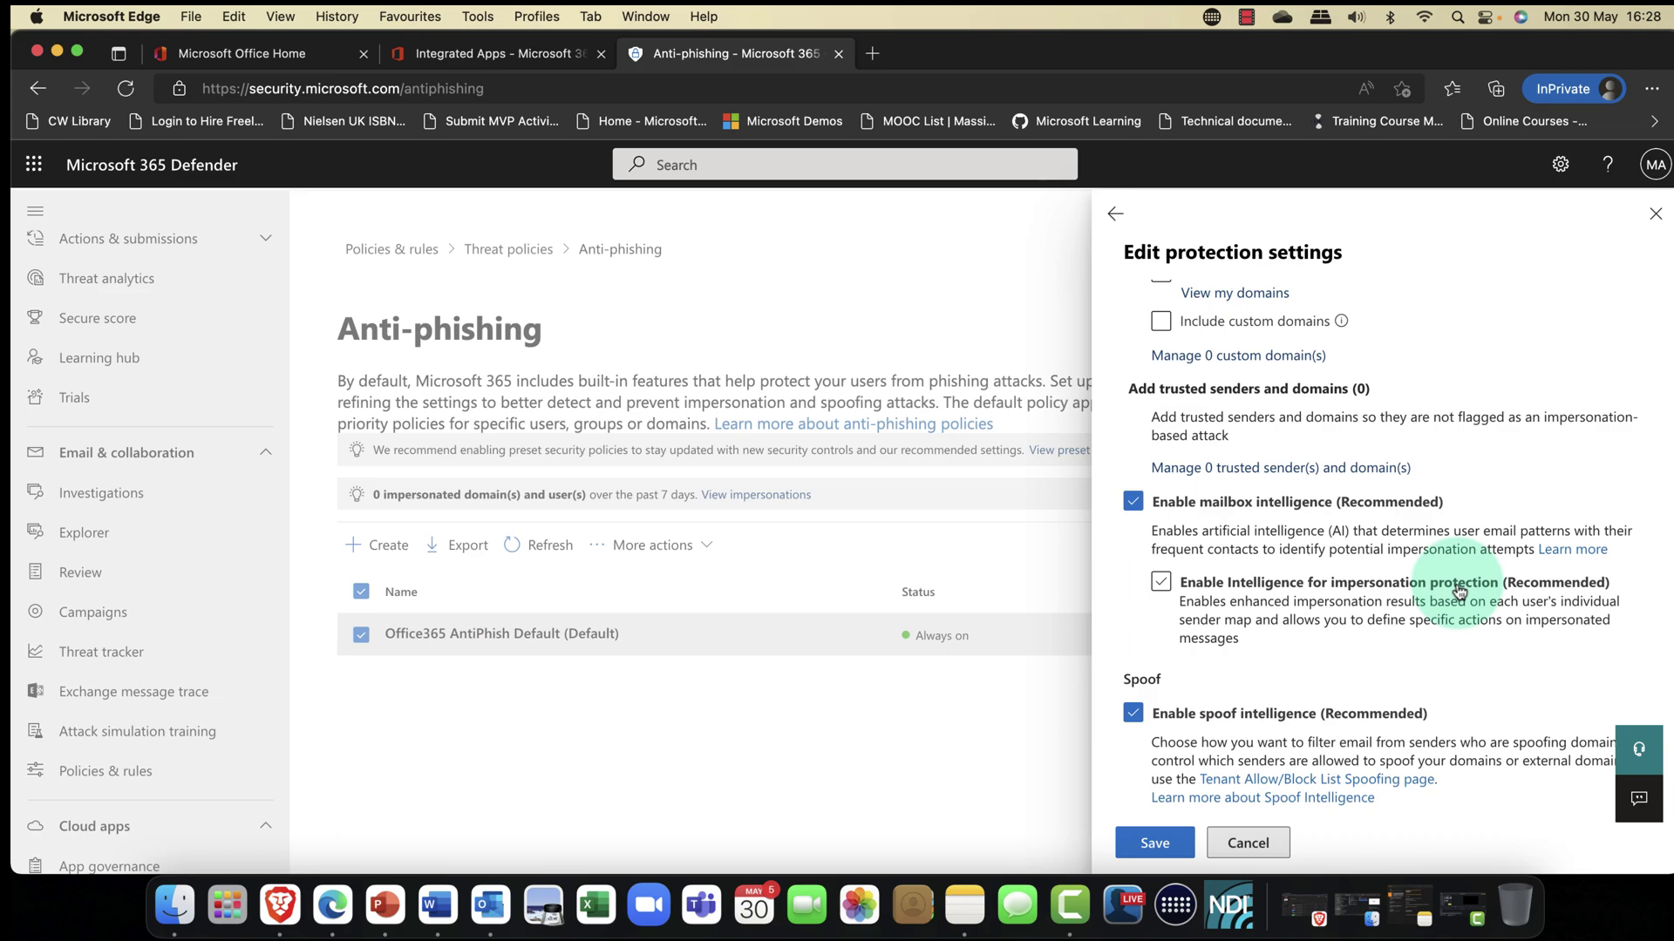
click(1162, 583)
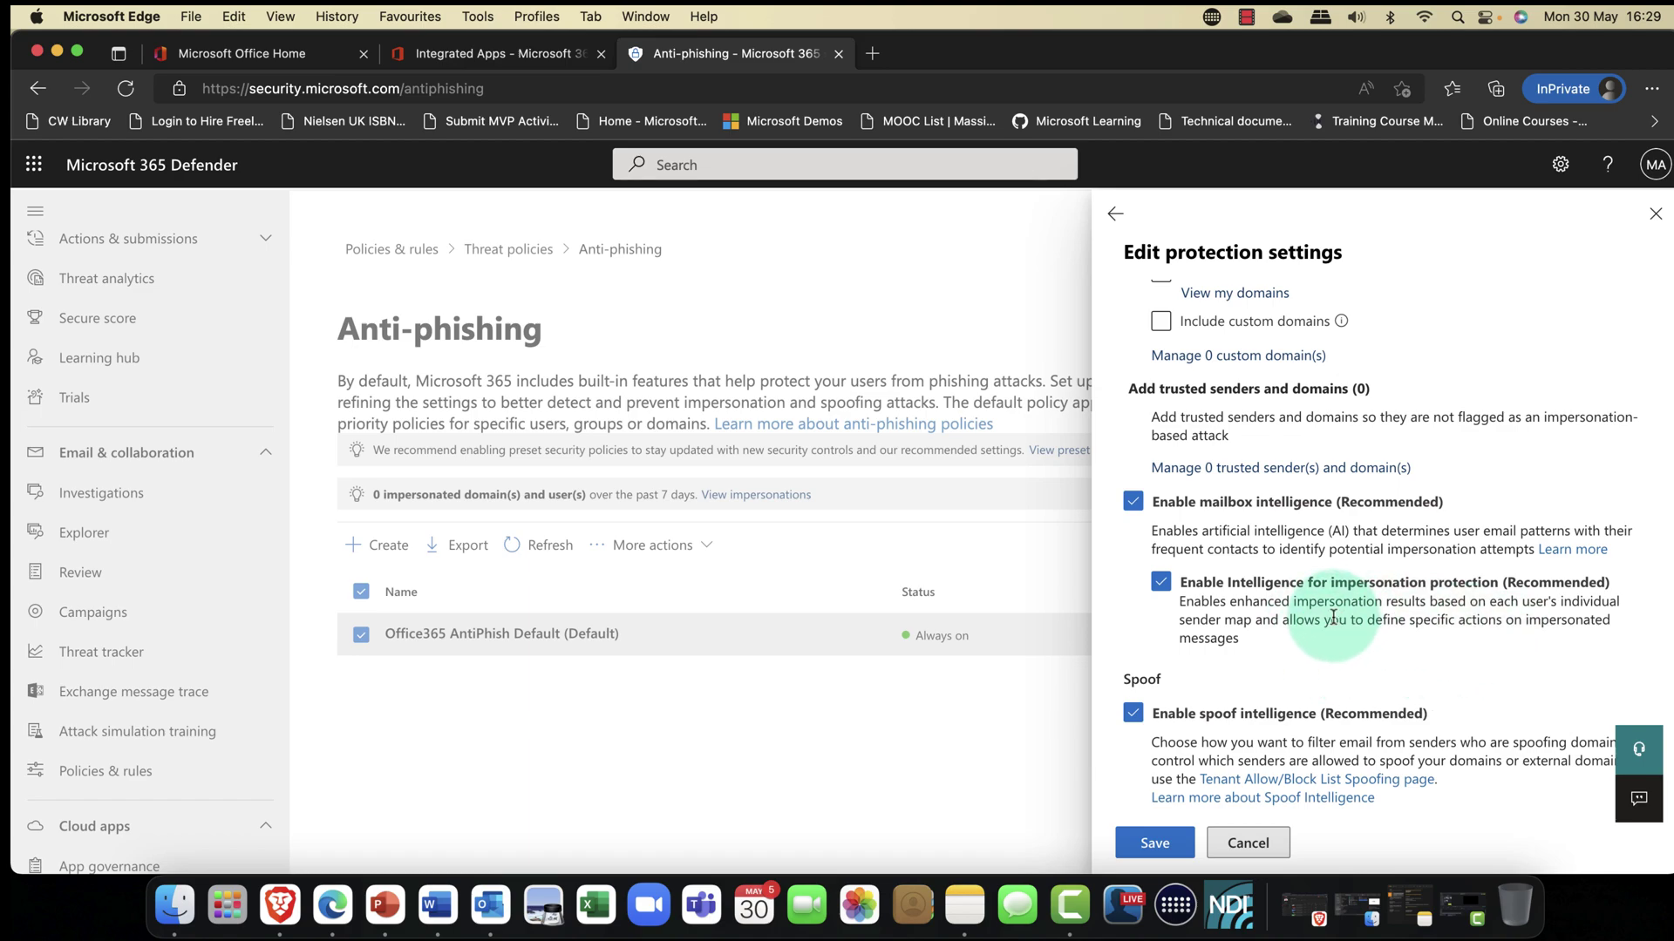
scroll(1329, 621, up, 3)
scroll(1316, 606, down, 3)
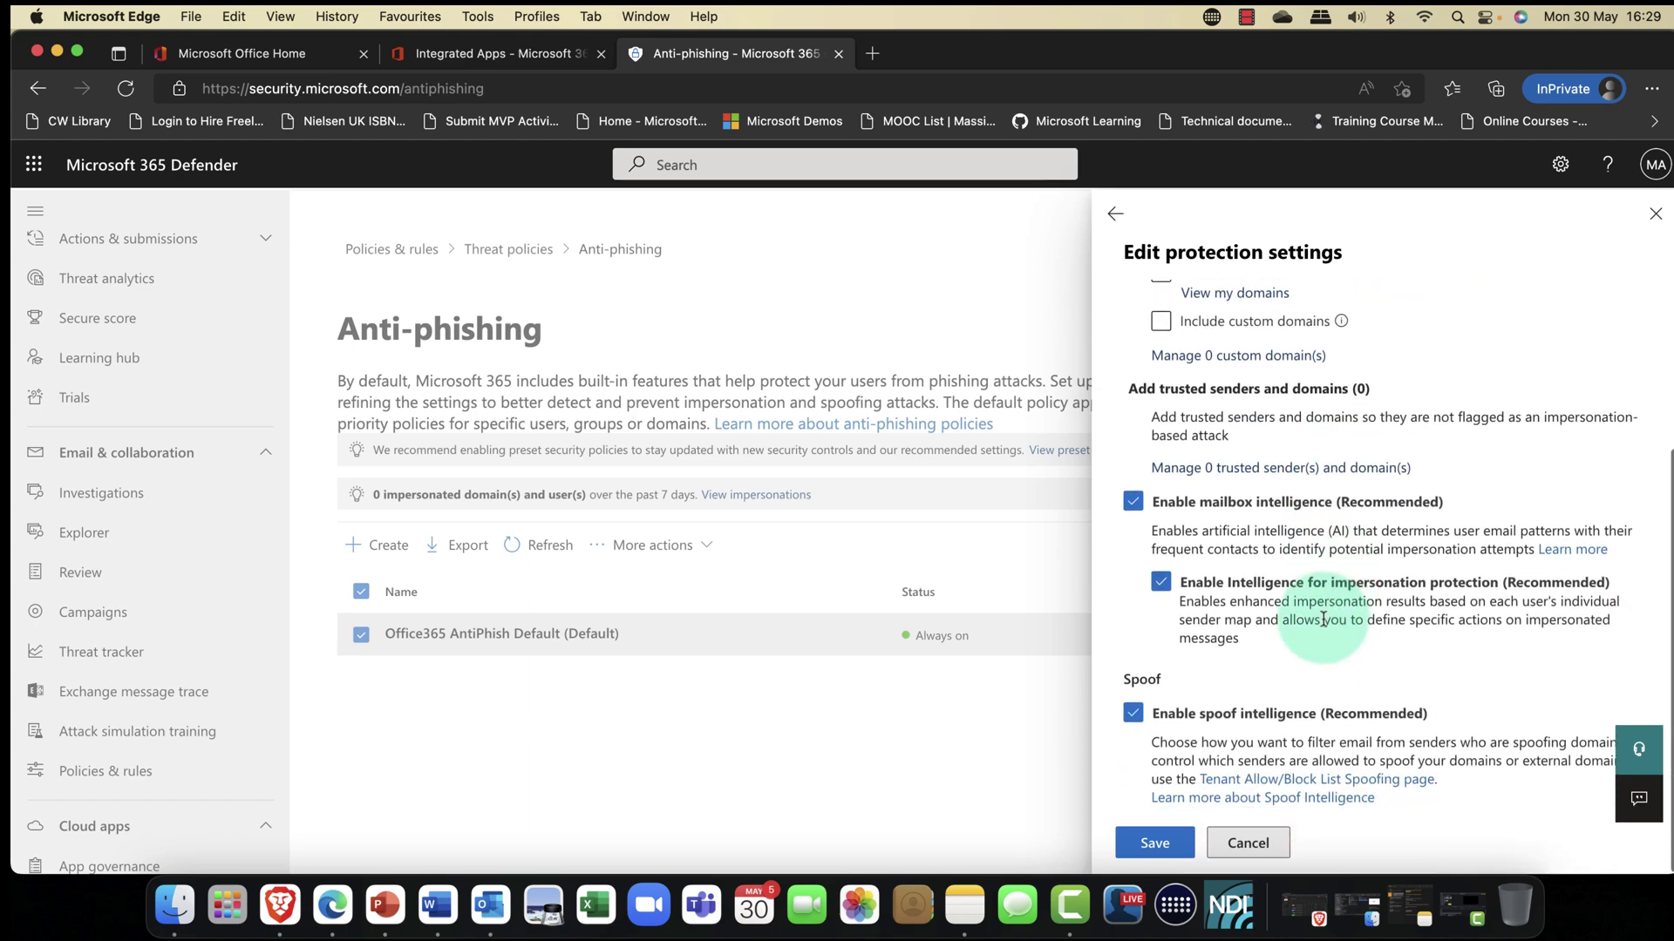
Step: Save the anti-phishing protection settings and review the updated policy details
click(1132, 837)
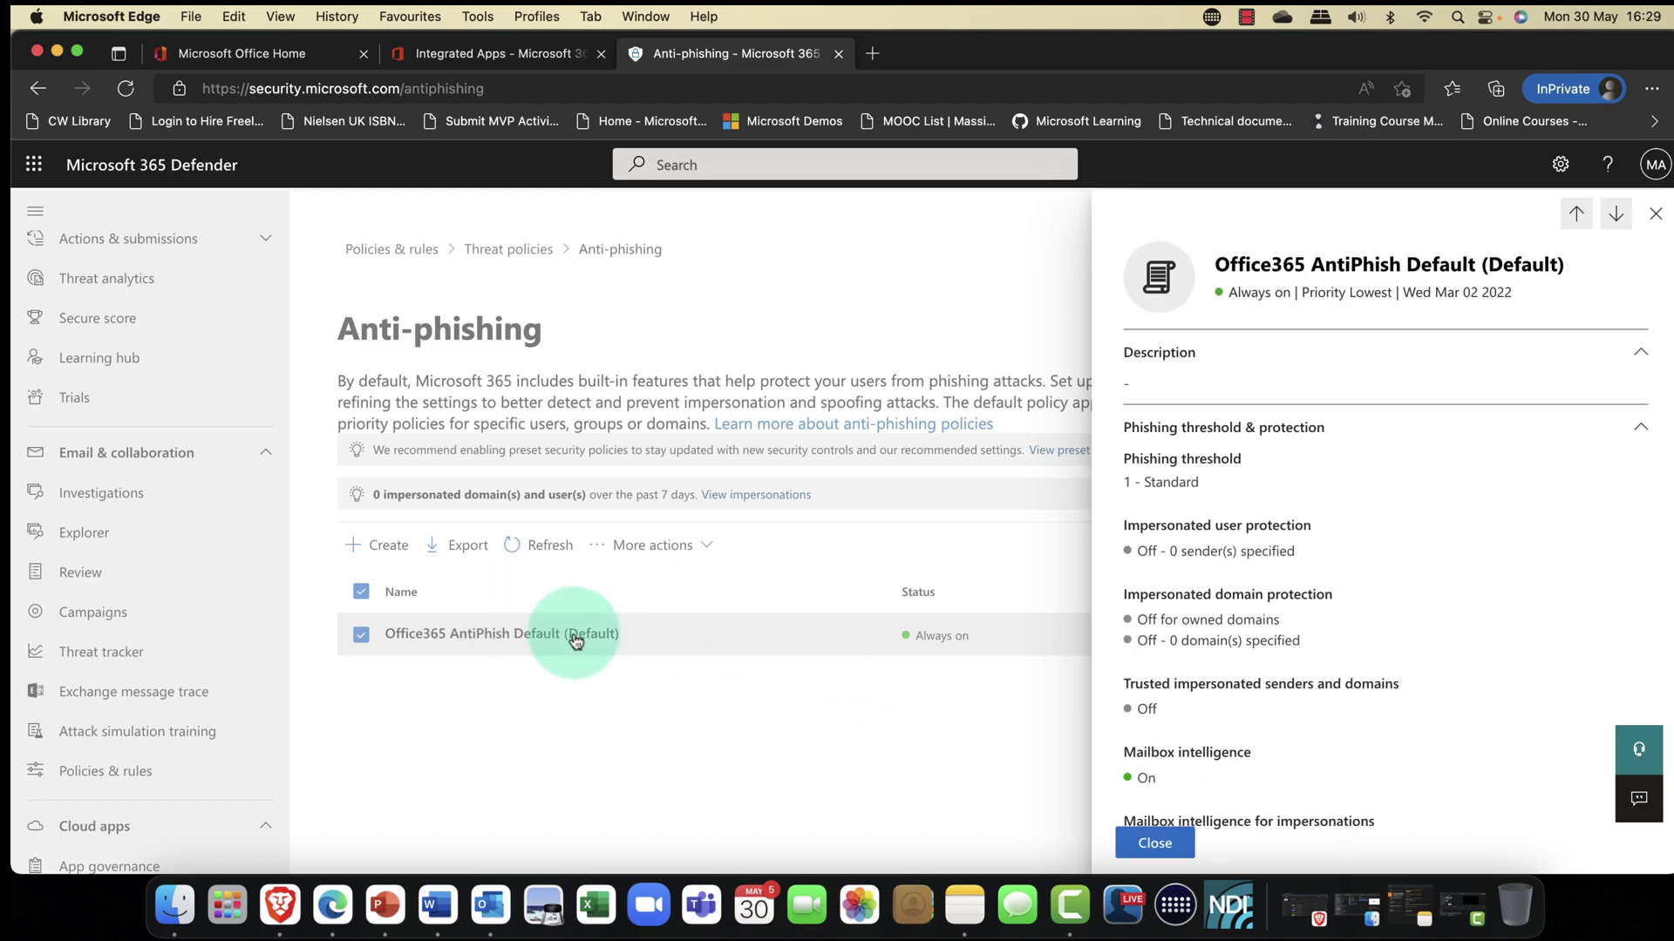
scroll(1121, 701, down, 5)
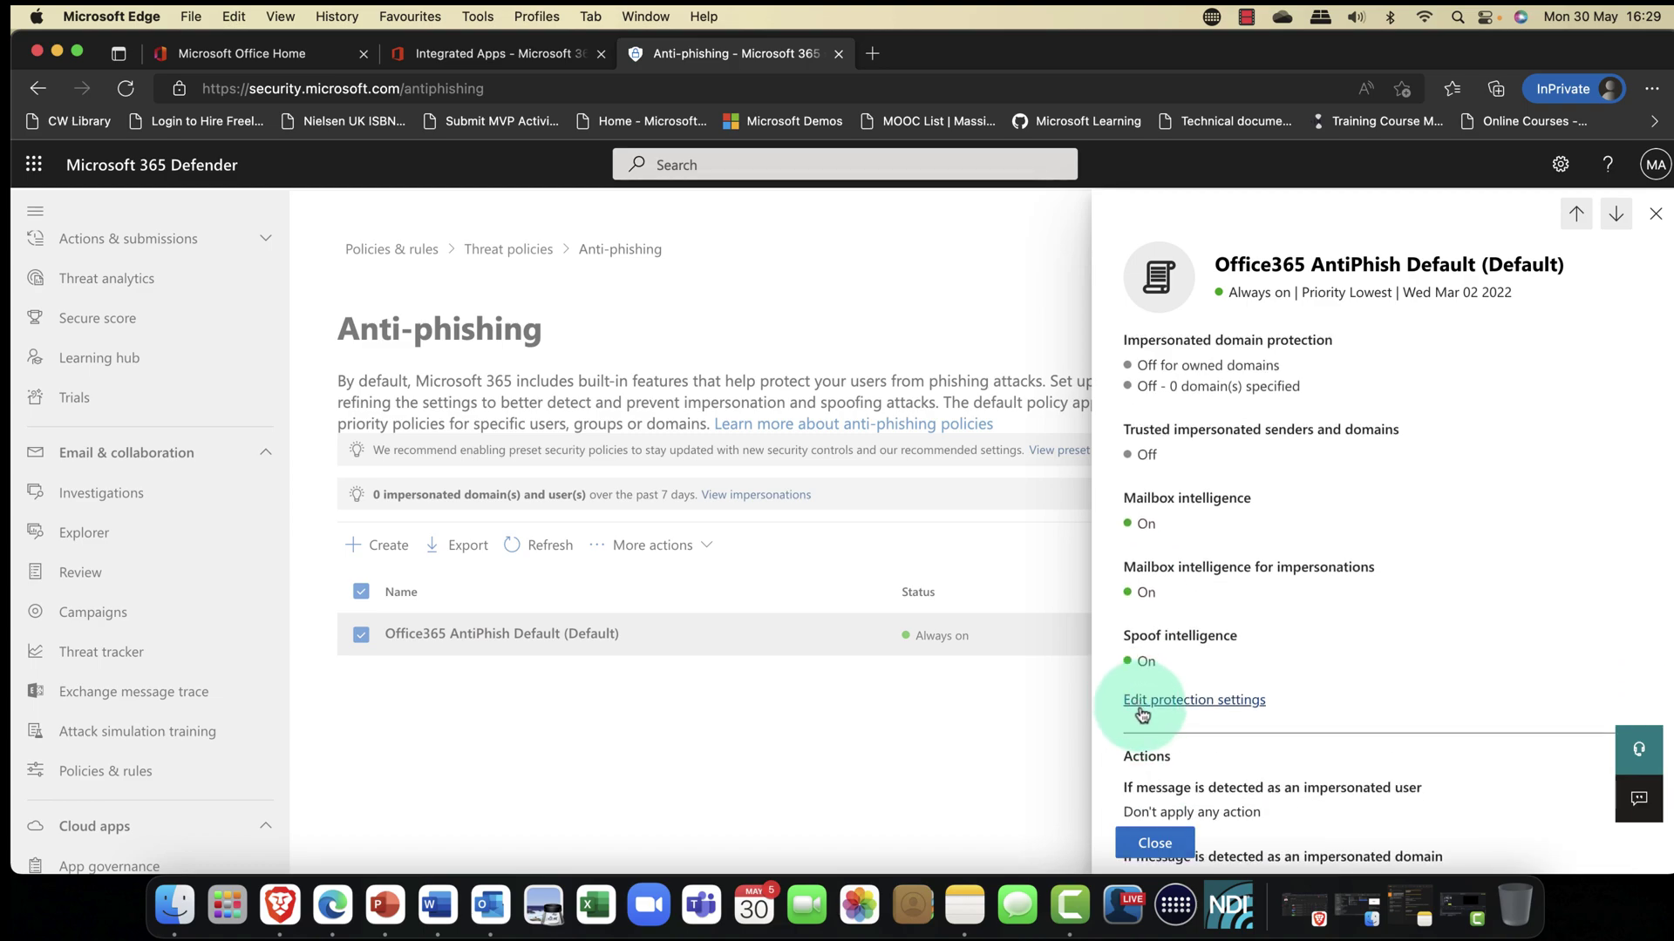
scroll(1210, 592, up, 4)
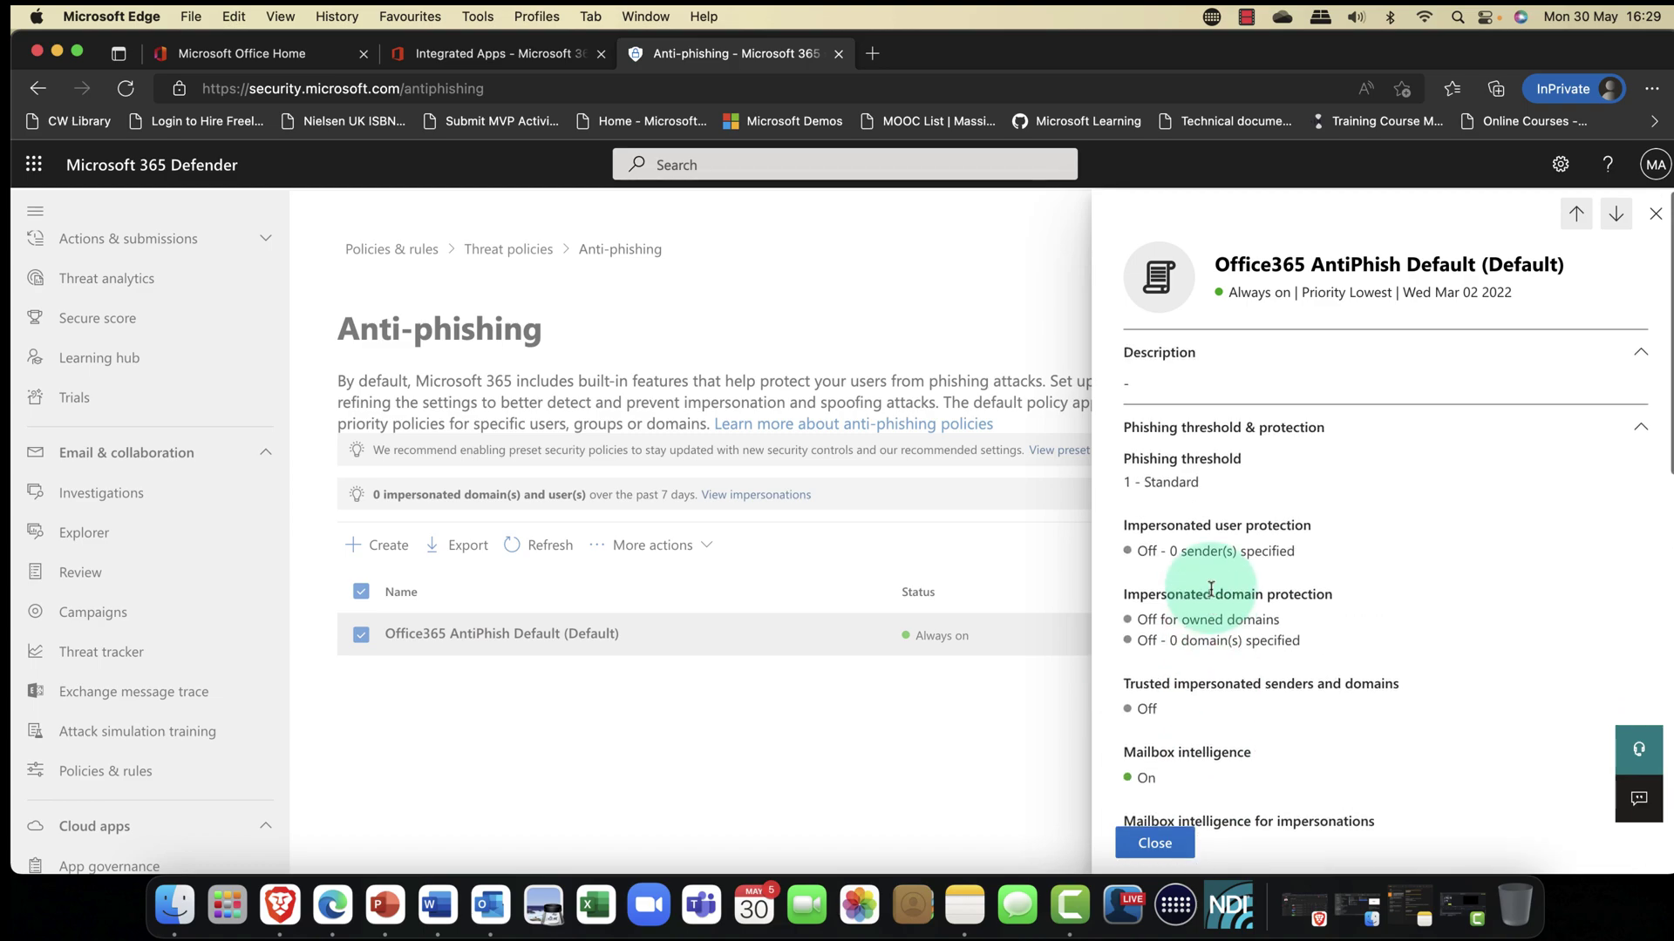
scroll(1210, 592, down, 9)
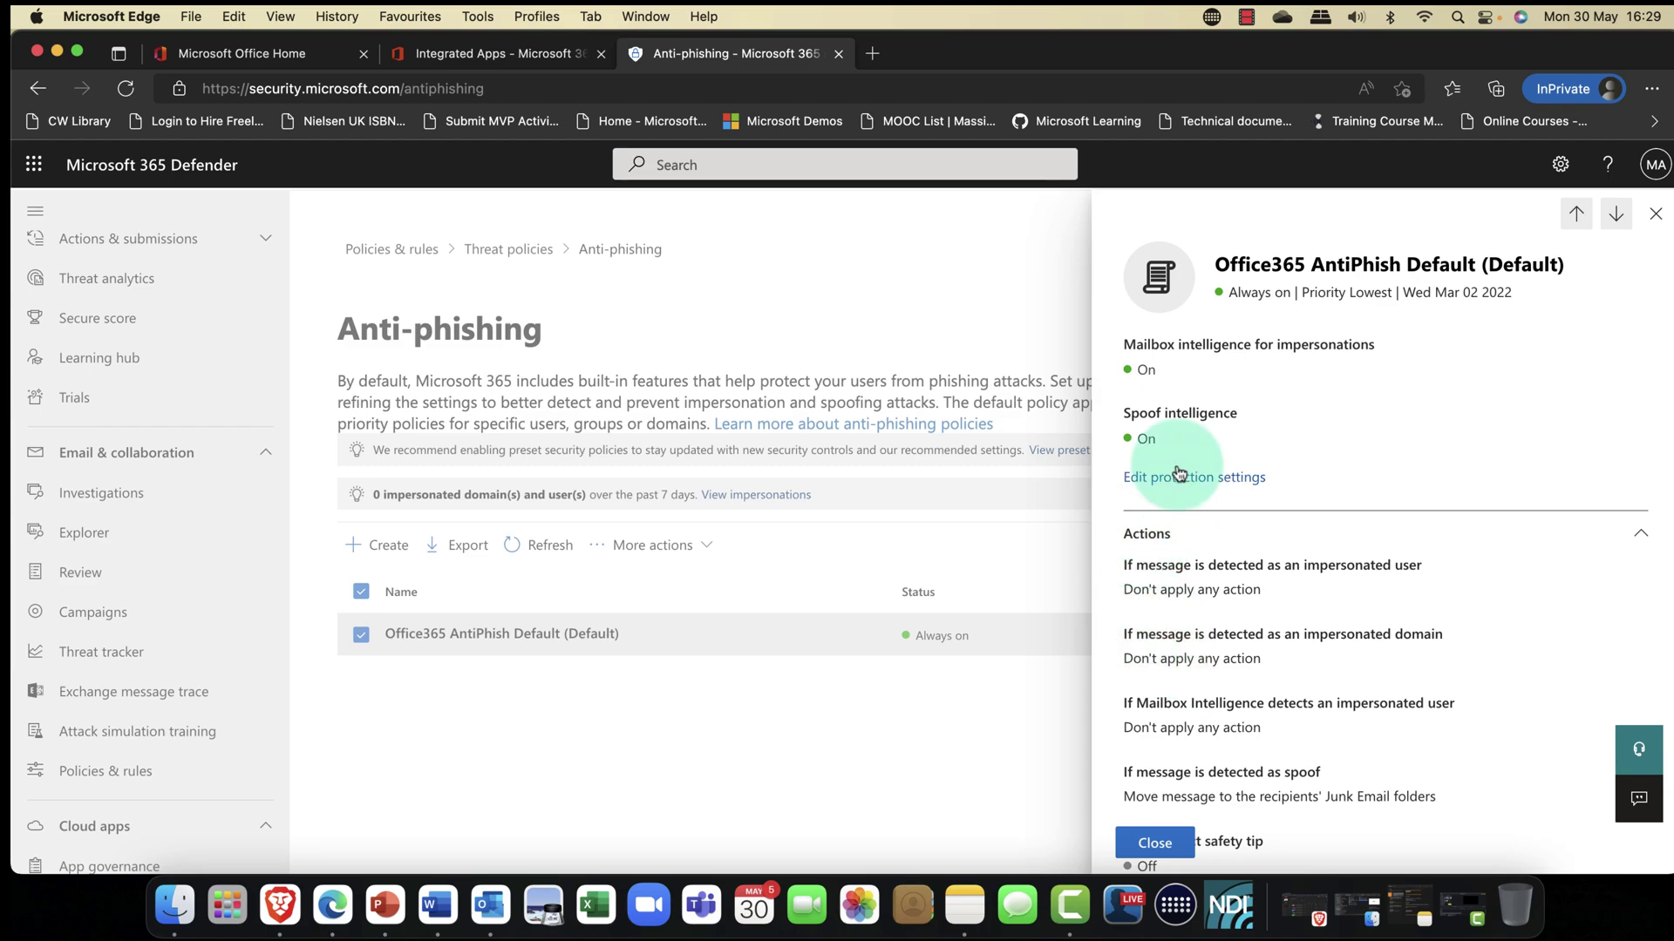
Step: Cancel a reopened edit, close the policy flyout and return via the Threat policies breadcrumb
click(1176, 476)
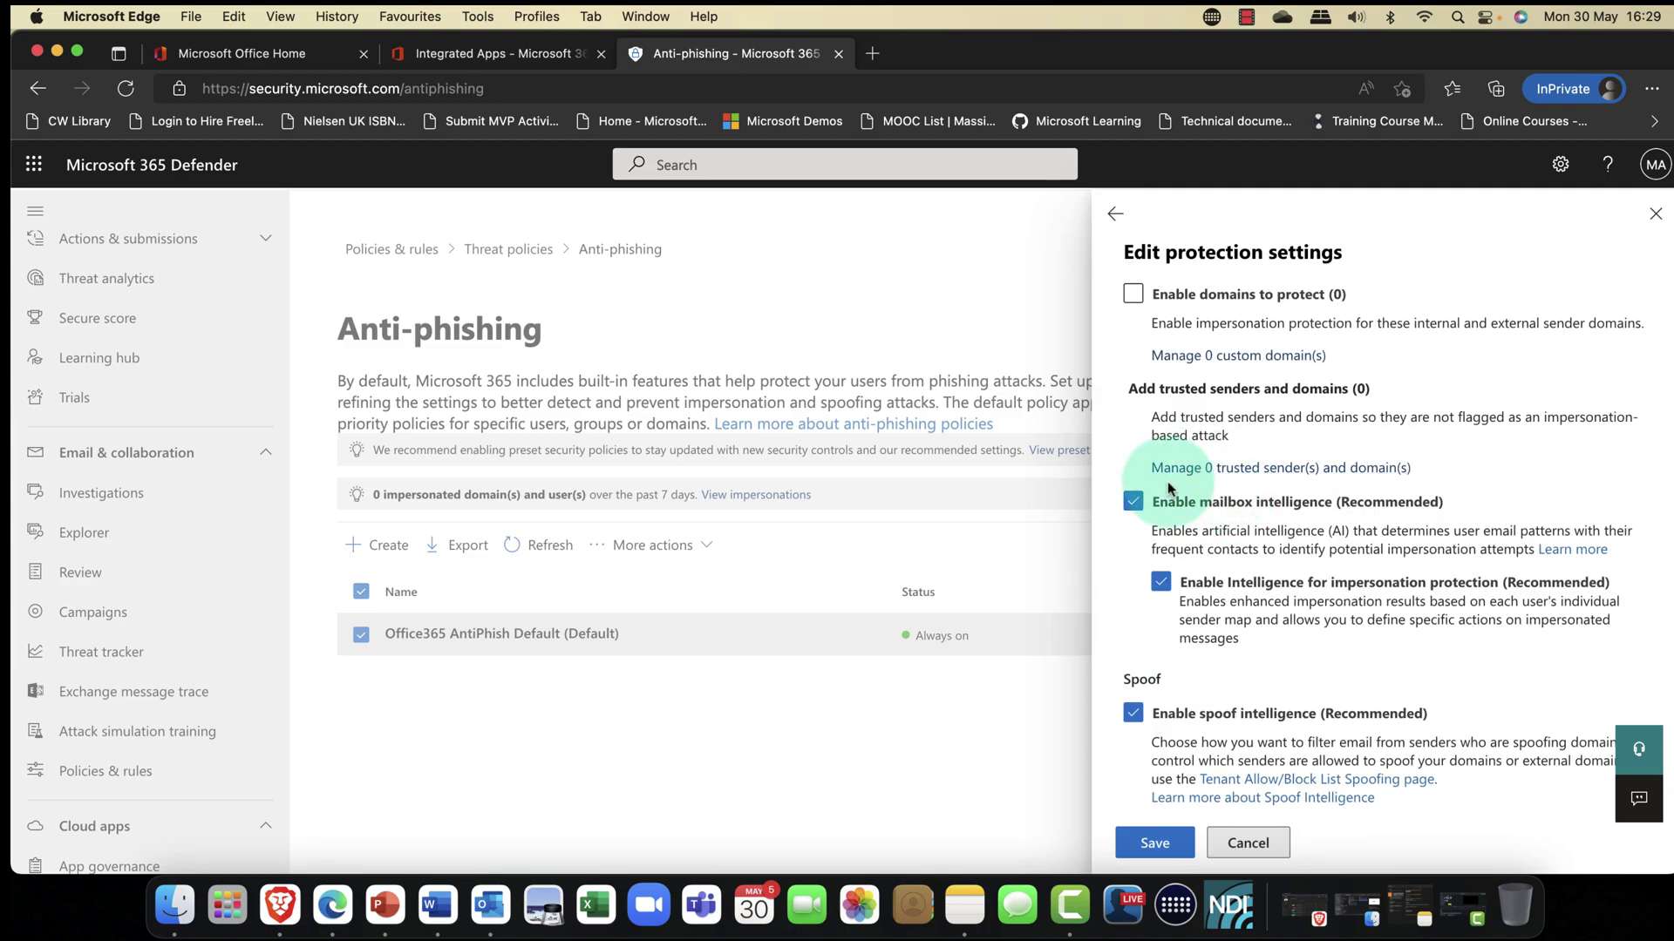
click(1244, 847)
scroll(1240, 785, down, 5)
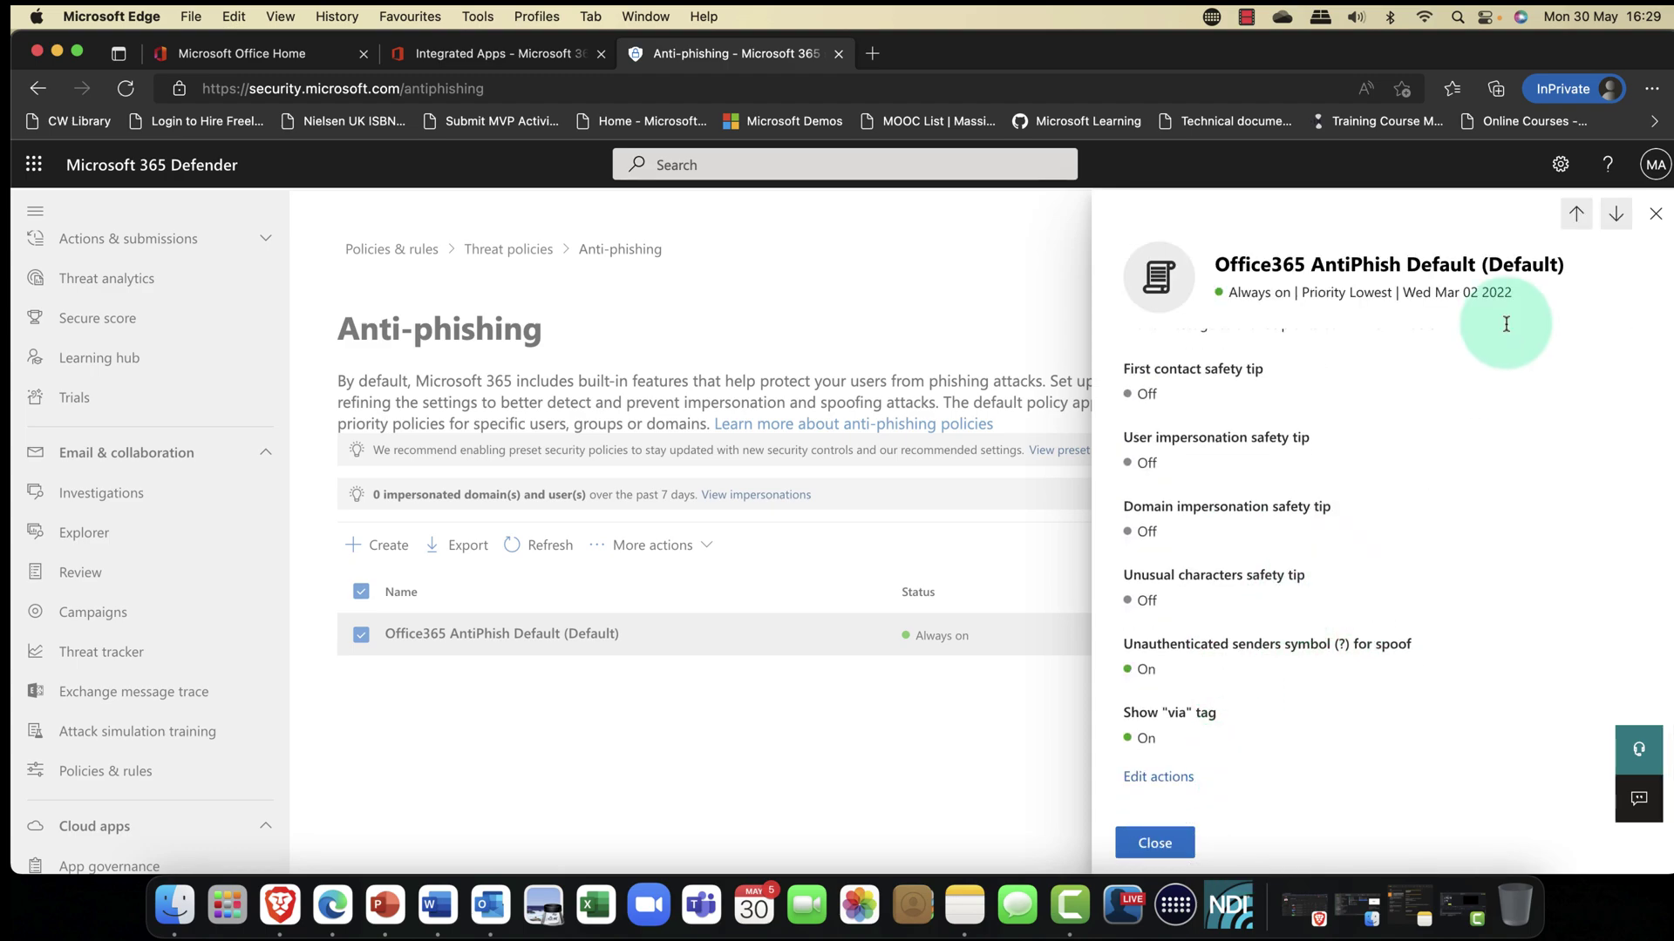
click(1655, 214)
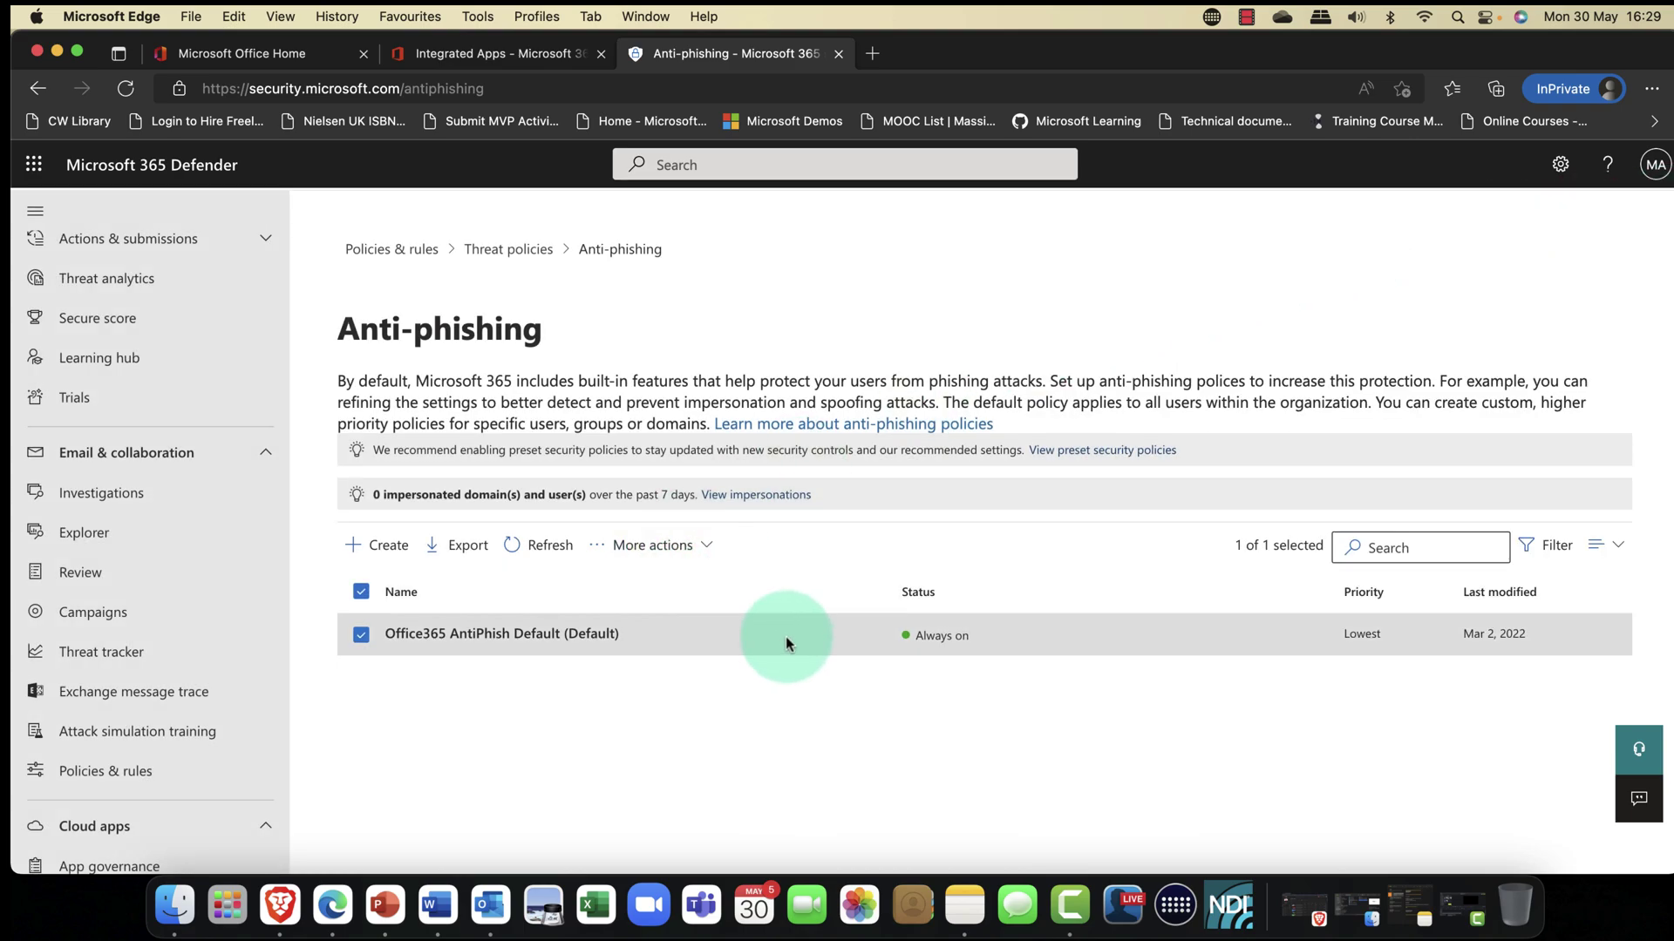
click(360, 637)
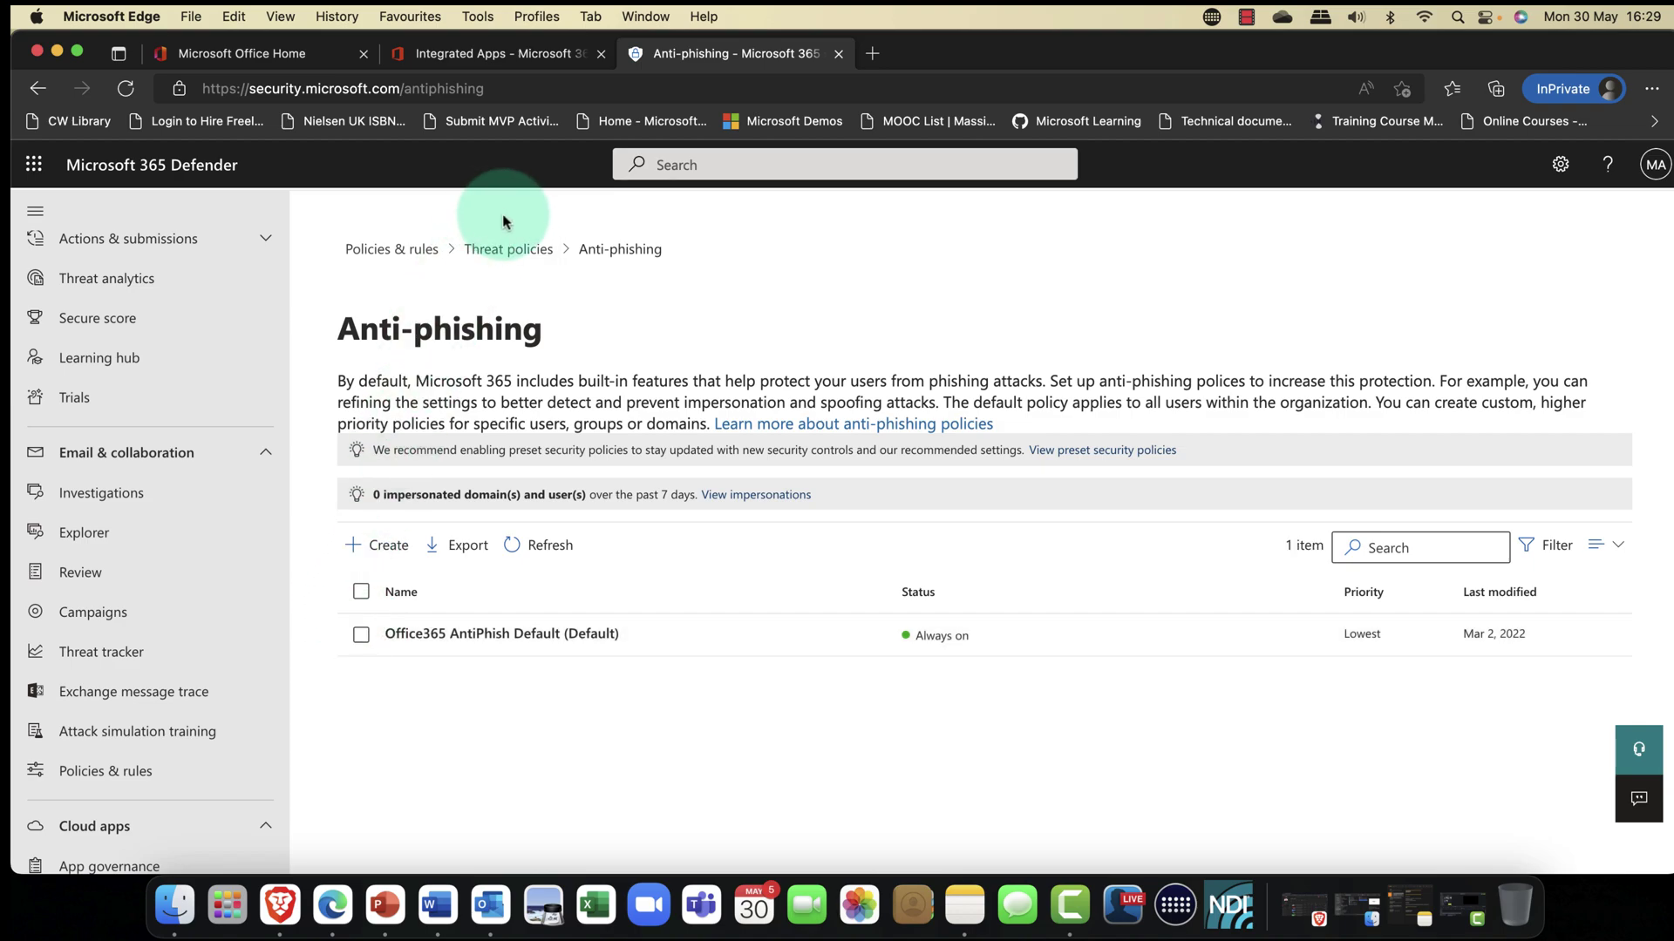
click(510, 252)
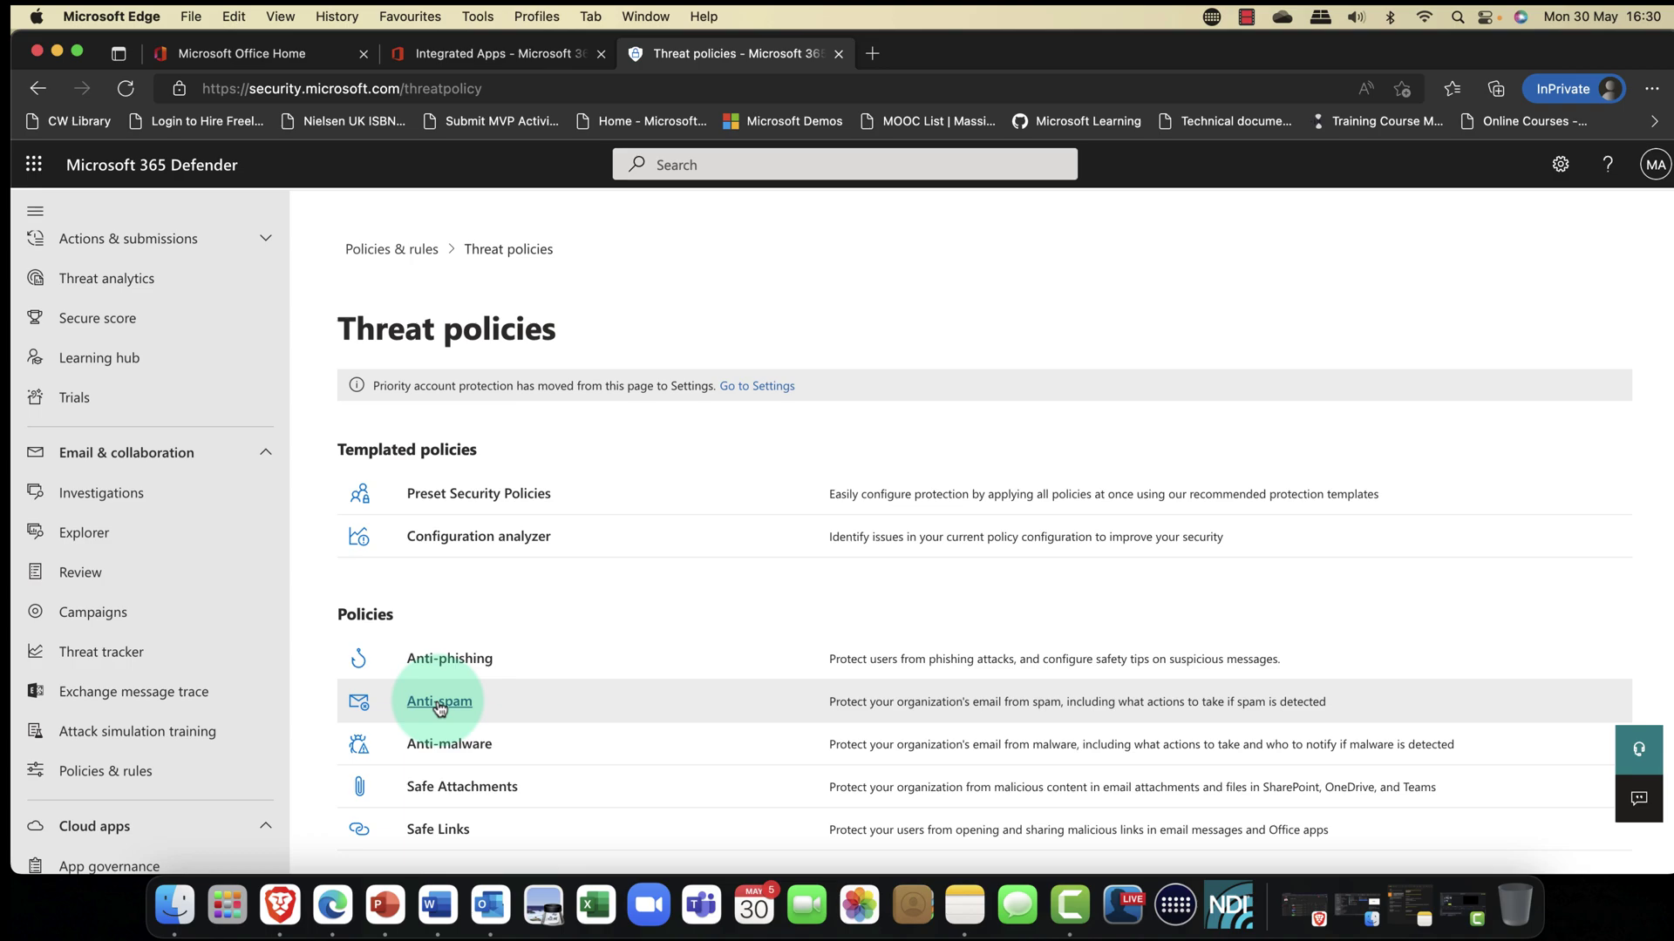
Step: Open Anti-spam to list the default inbound, connection filter and outbound policies
click(439, 703)
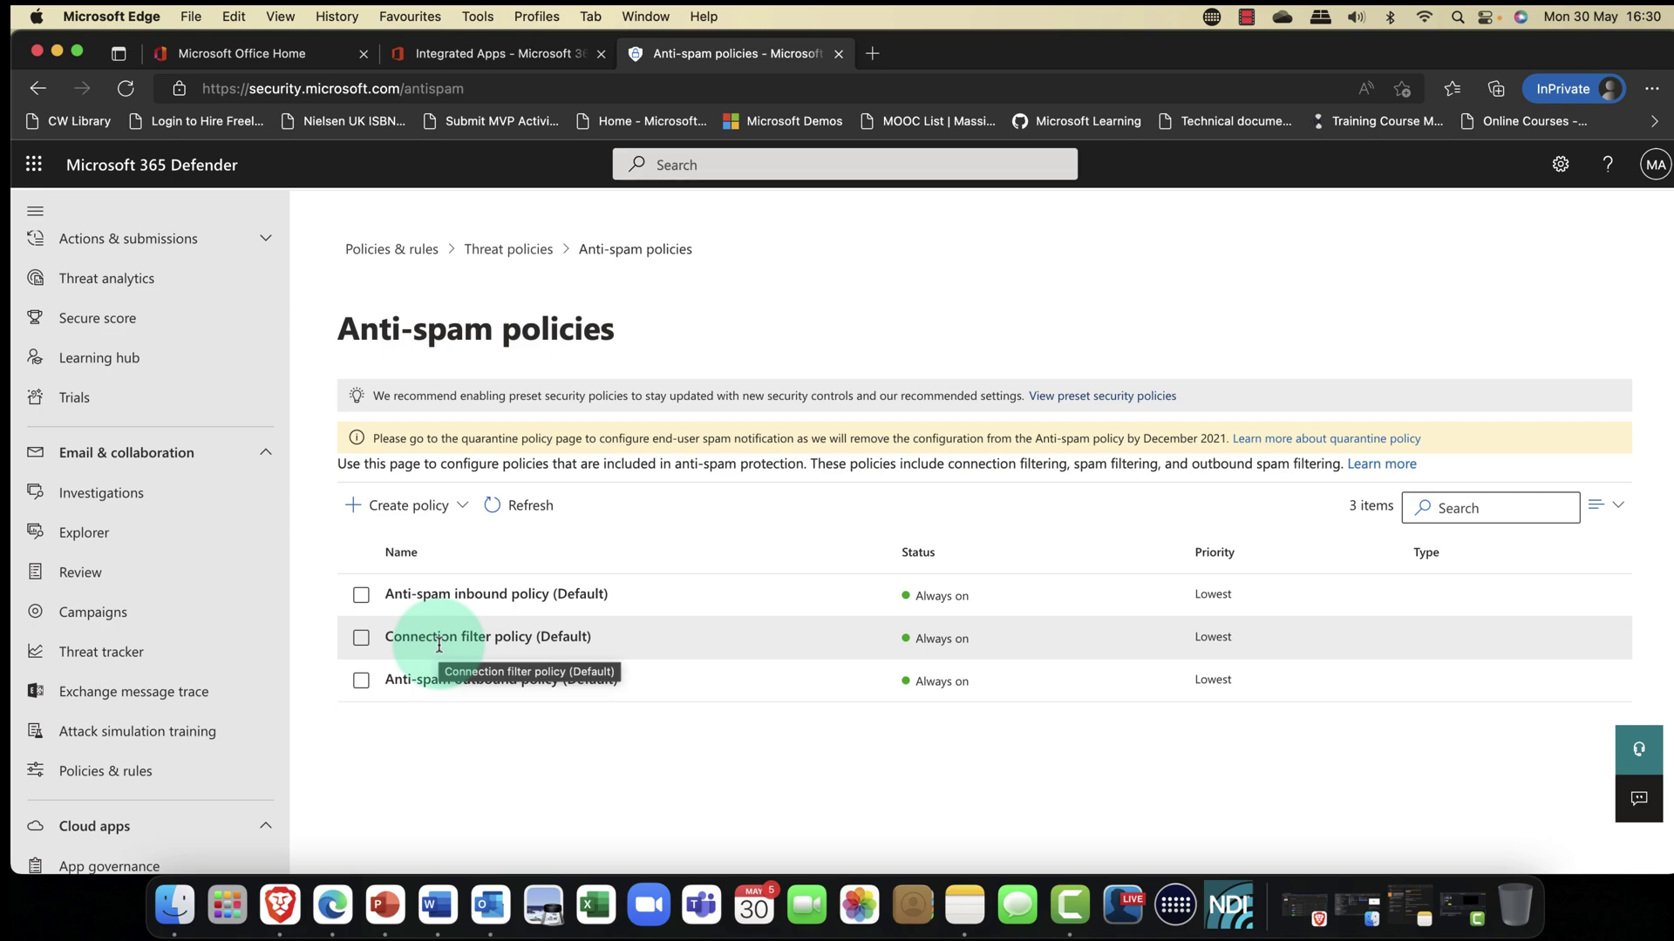
Step: Inspect the inbound default policy's spam threshold and country settings, then cancel without changes
click(475, 596)
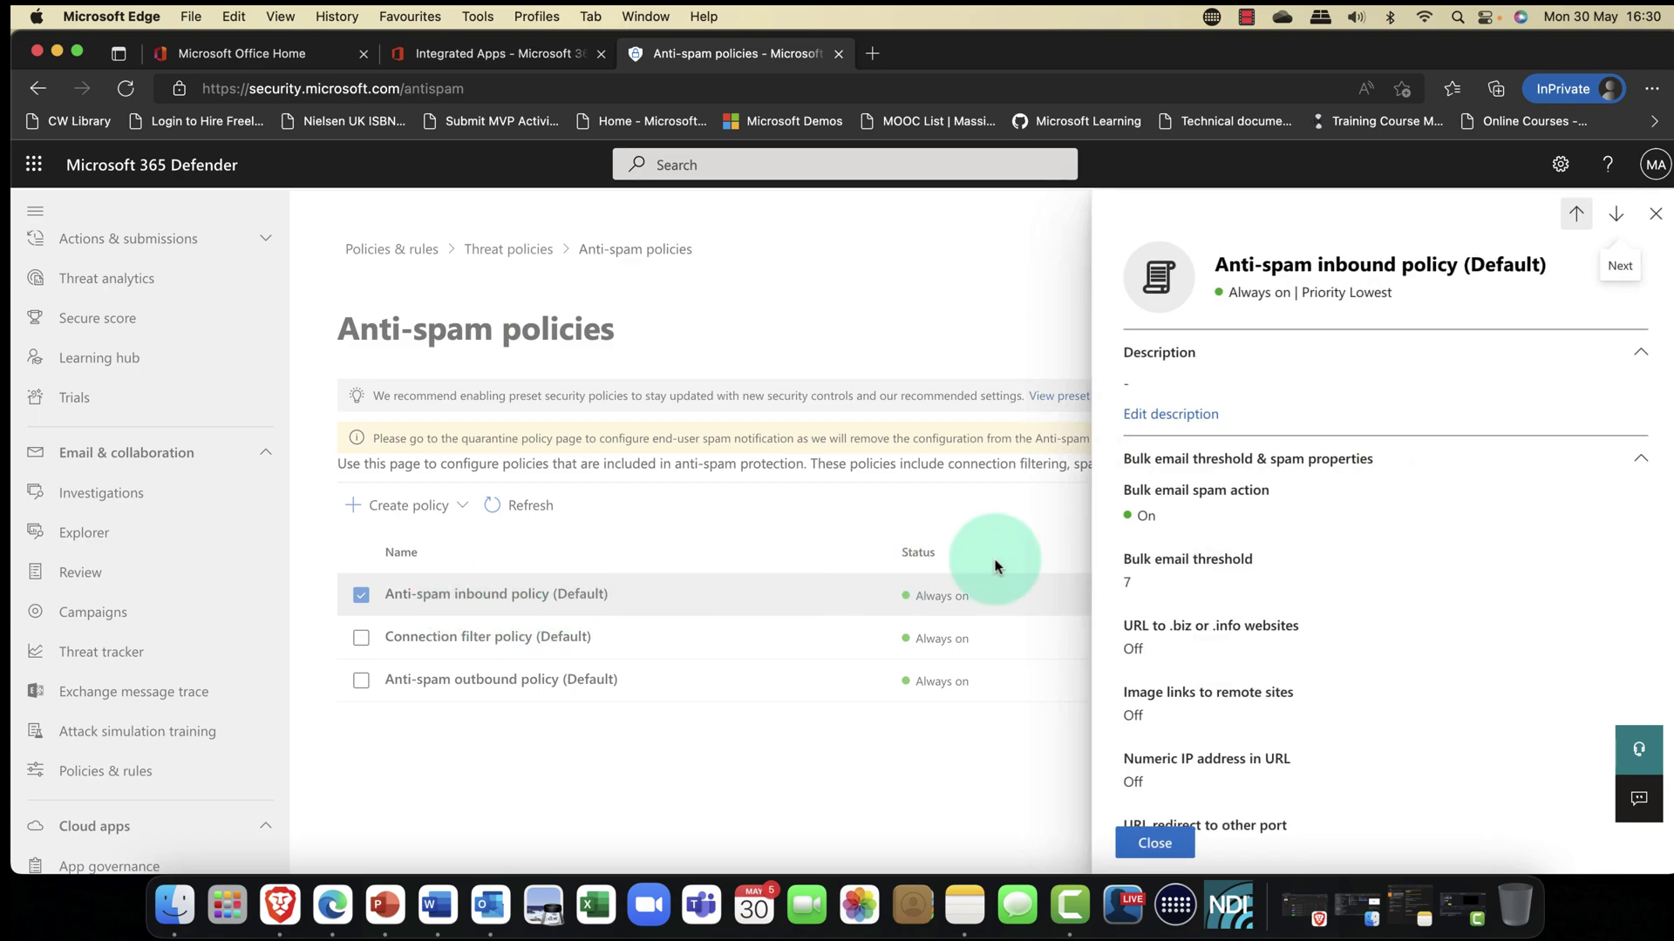
scroll(1202, 488, down, 5)
scroll(1207, 499, down, 10)
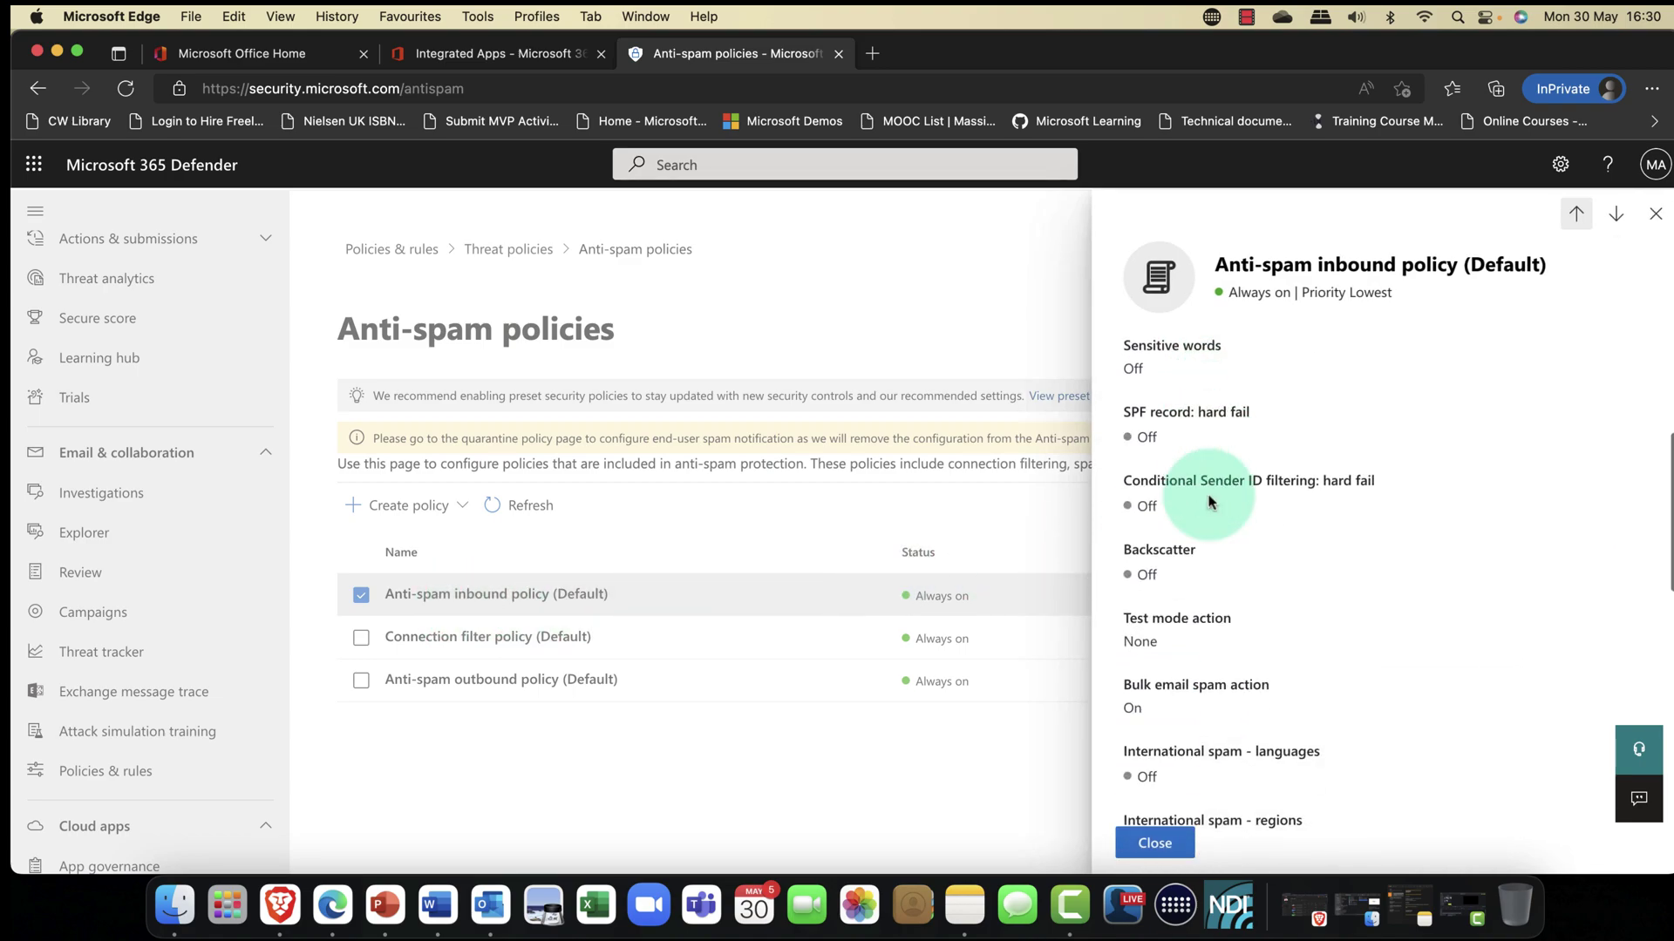
scroll(1209, 498, down, 3)
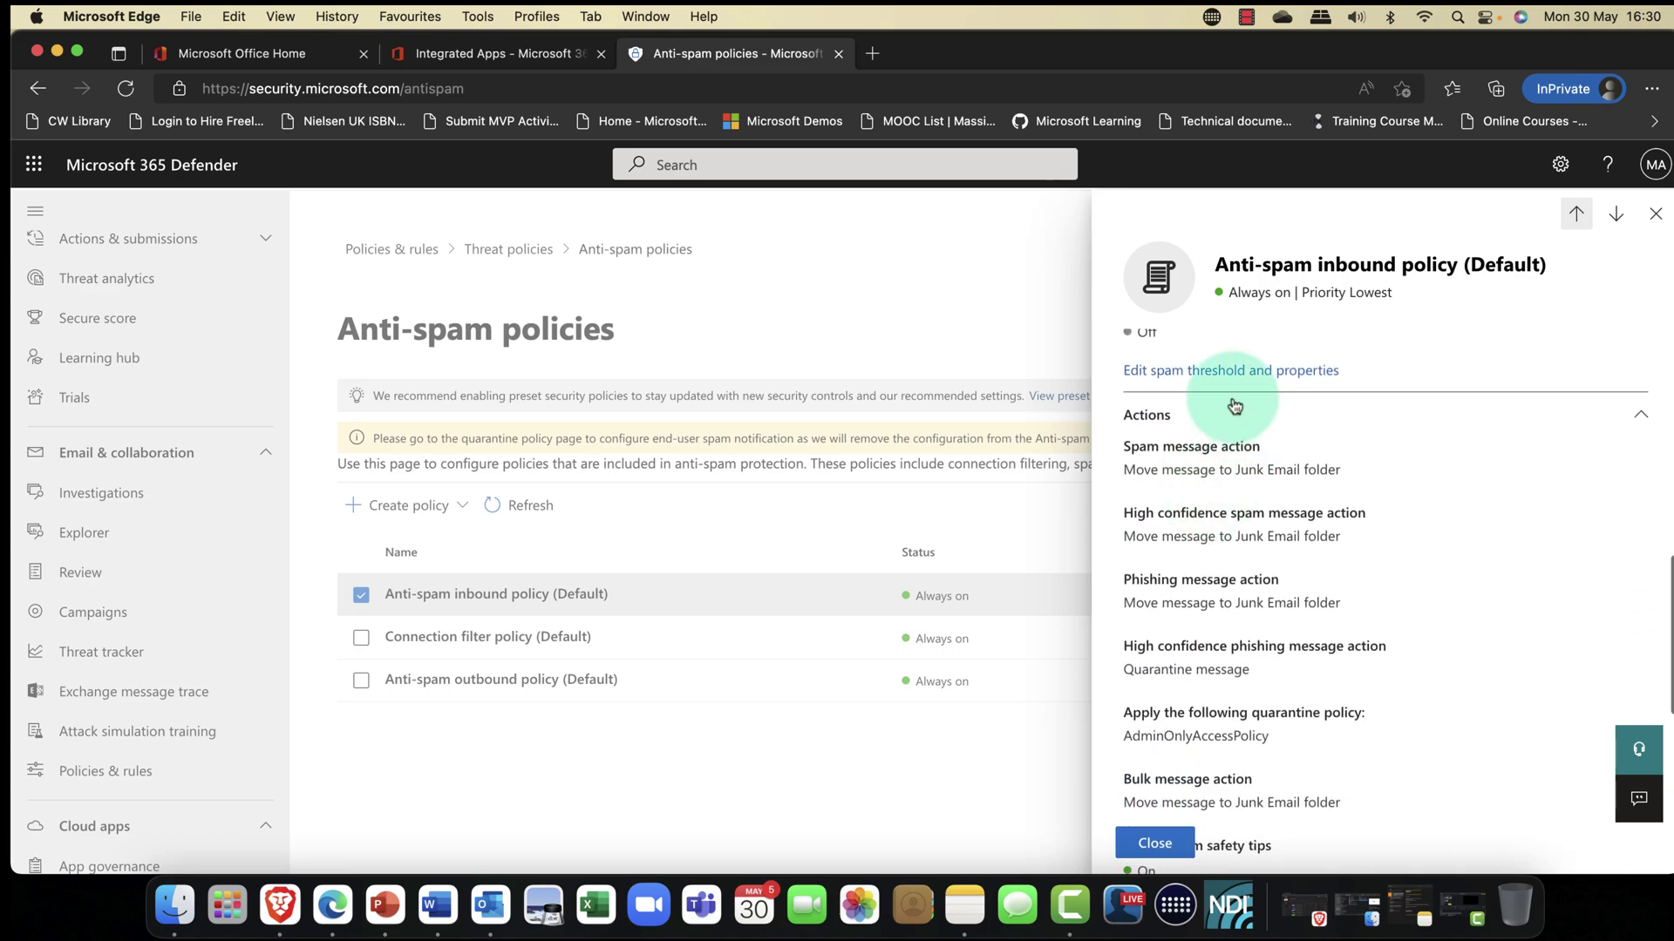
click(1227, 370)
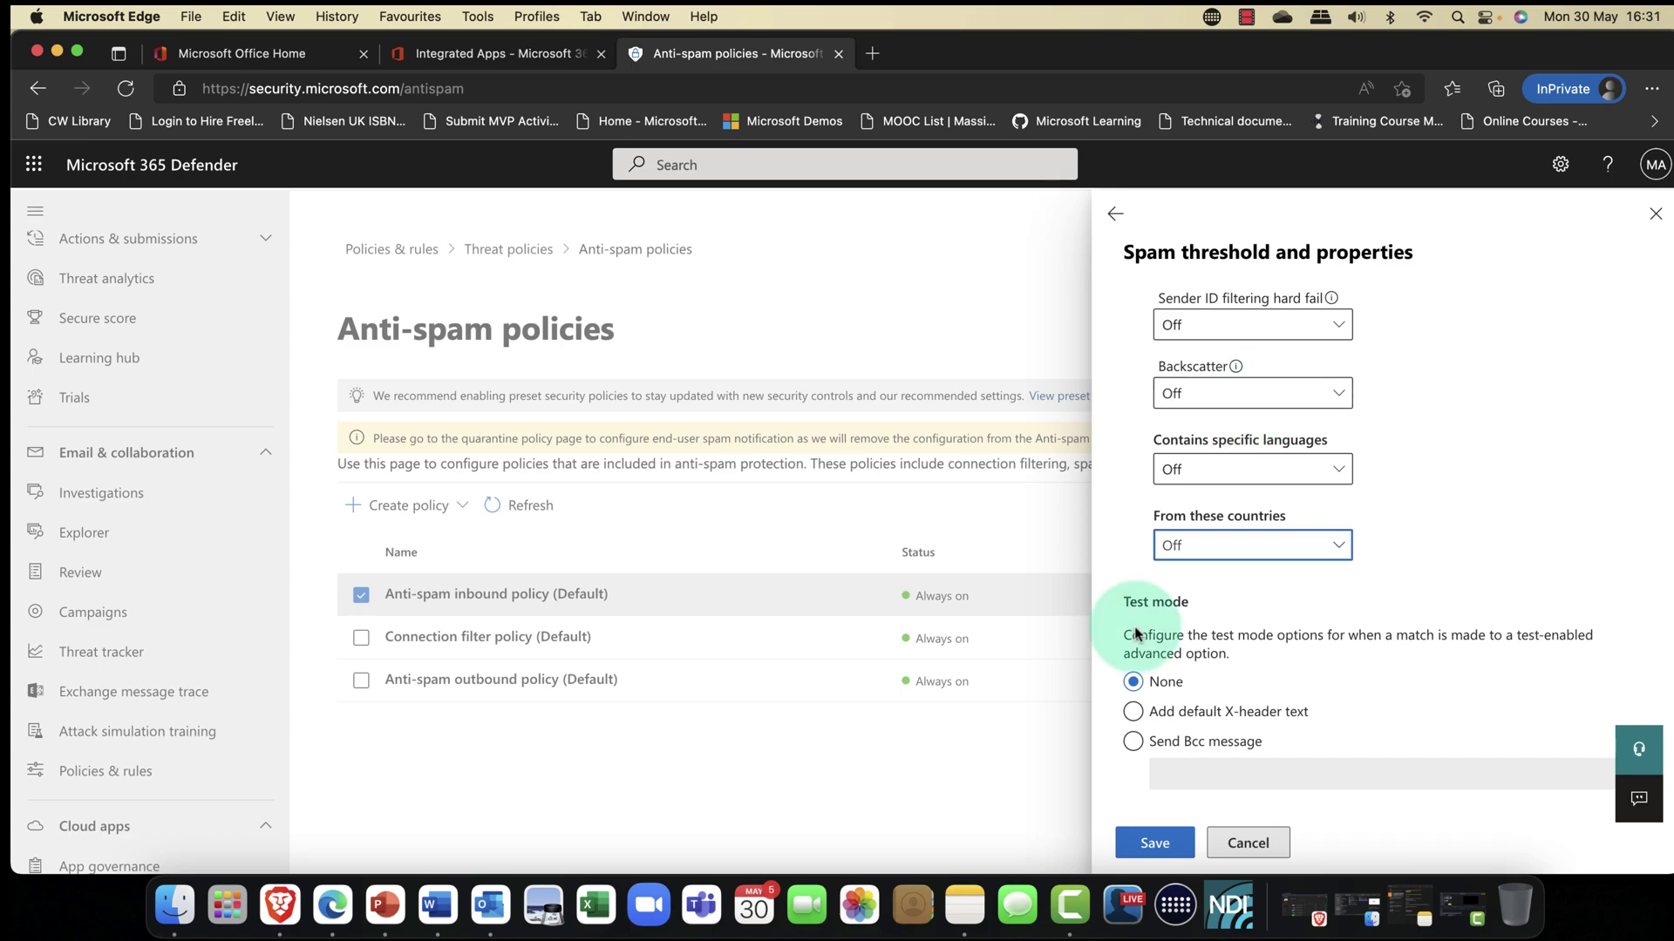
click(1193, 551)
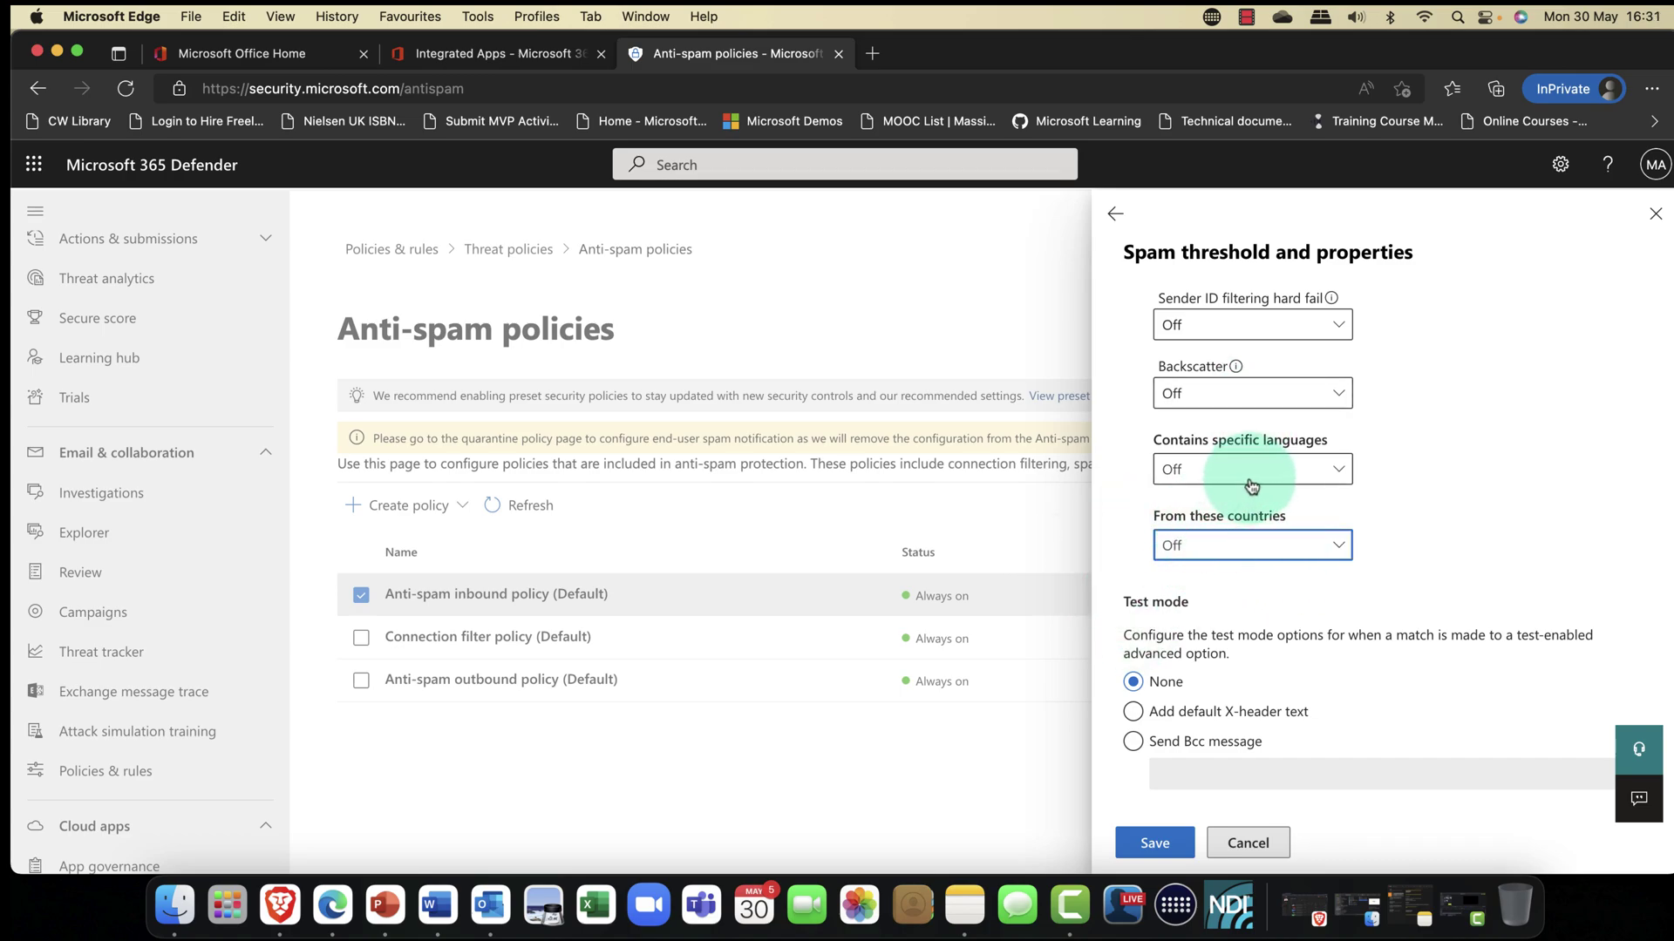
click(1455, 510)
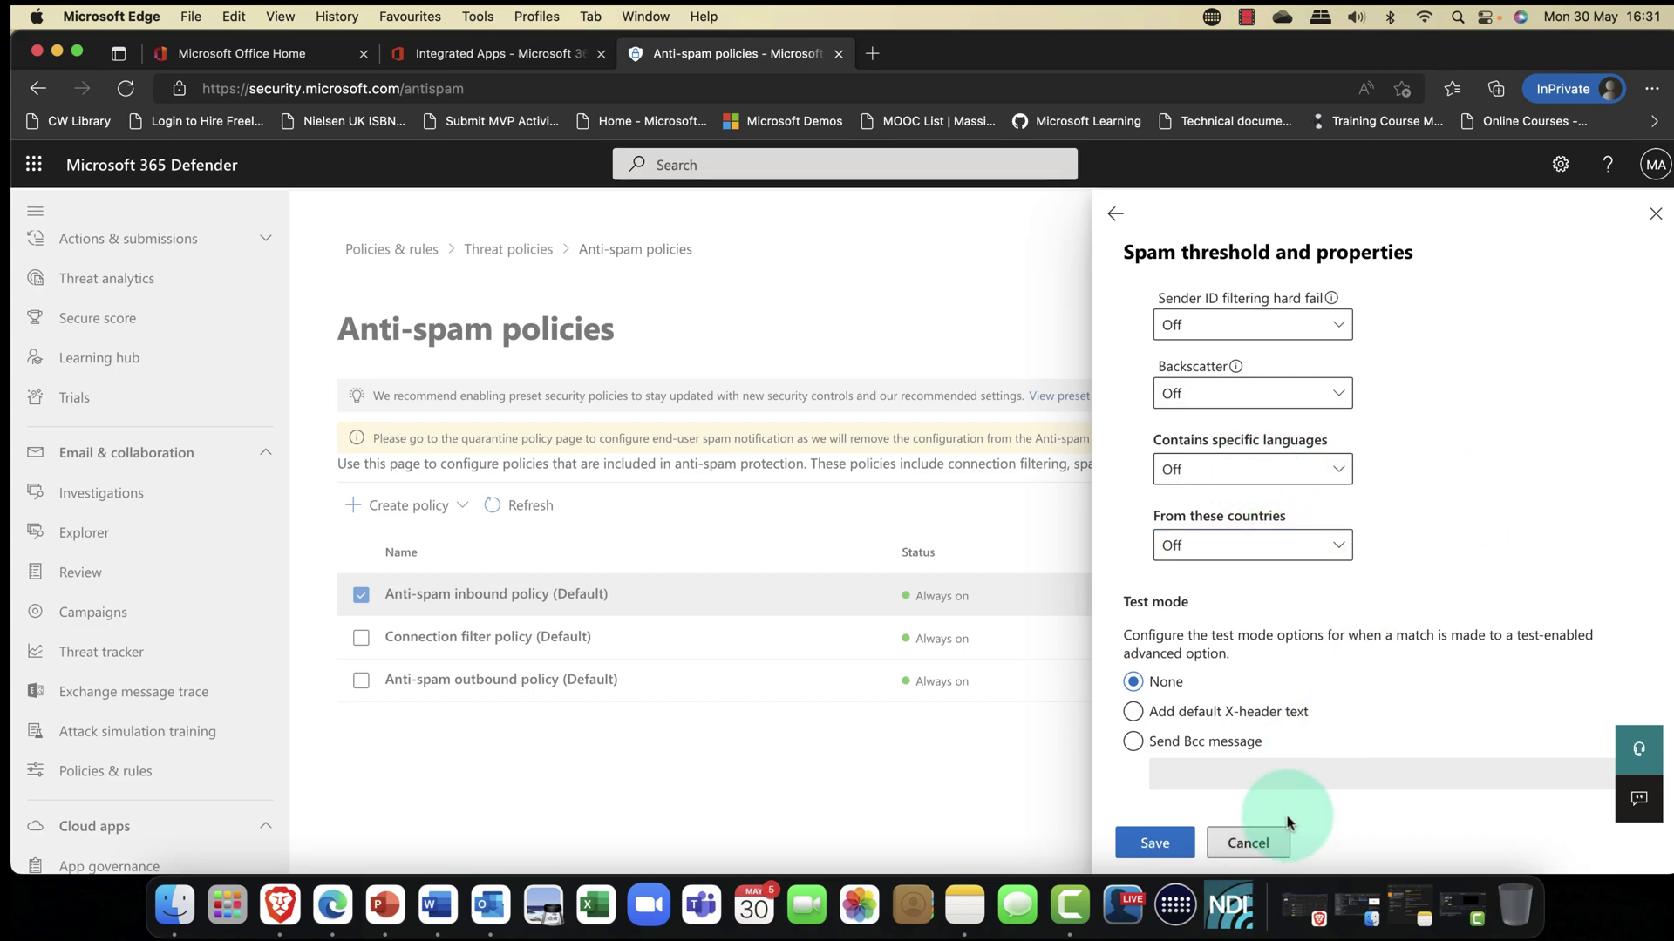
click(1265, 844)
scroll(1277, 711, down, 5)
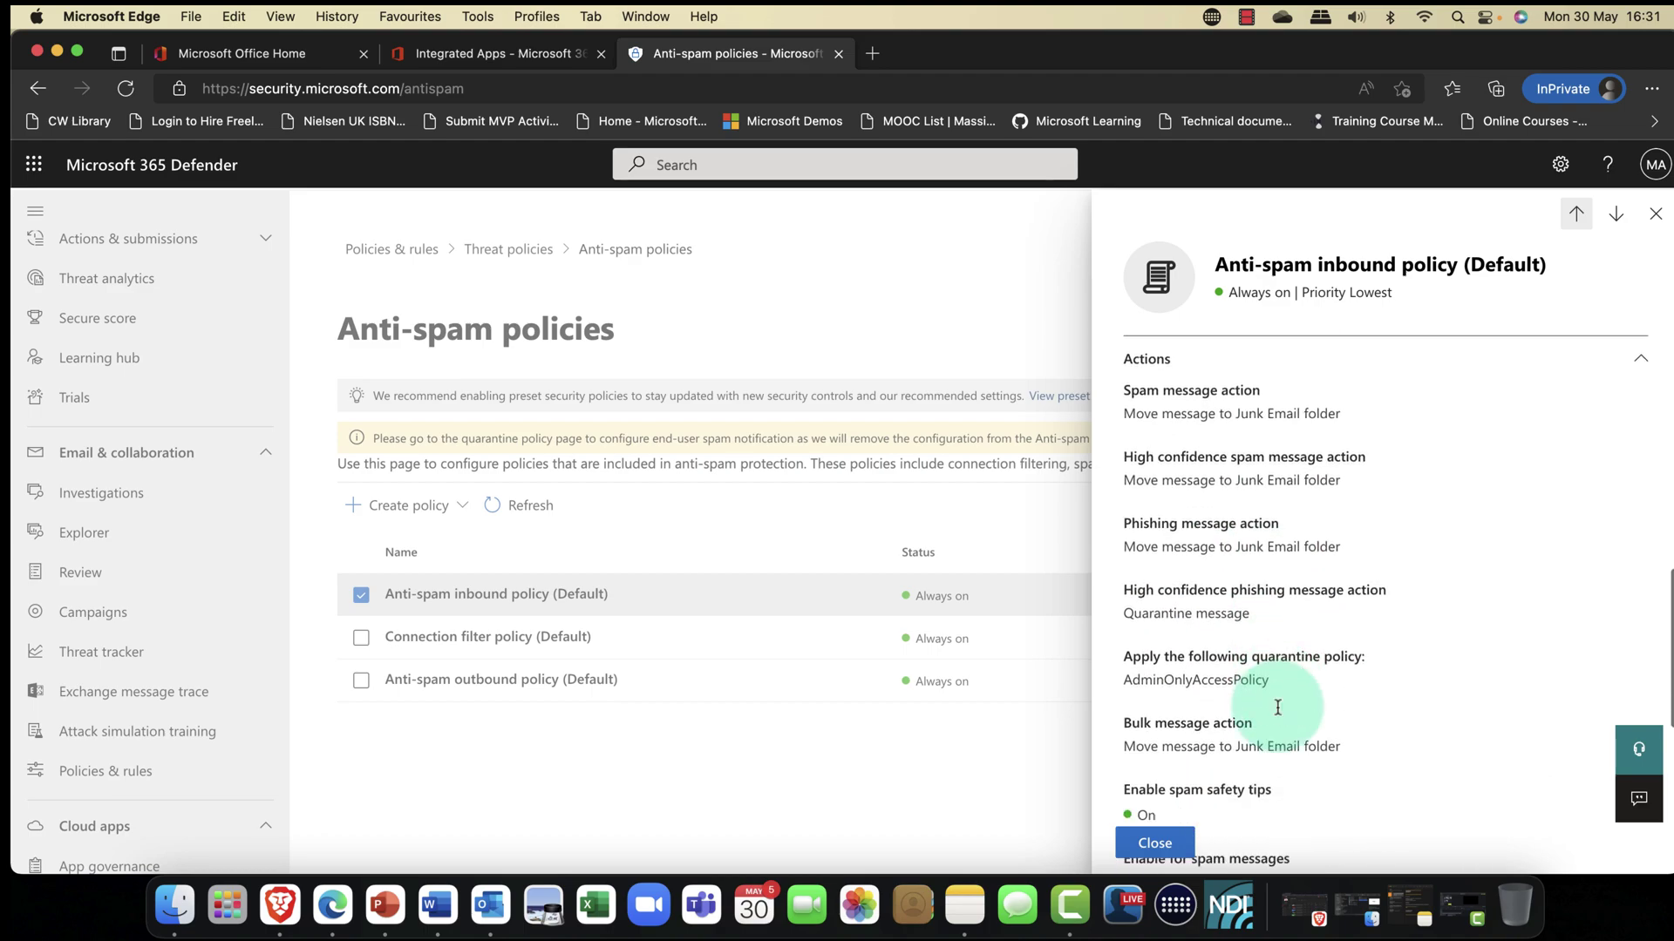
scroll(1277, 710, down, 4)
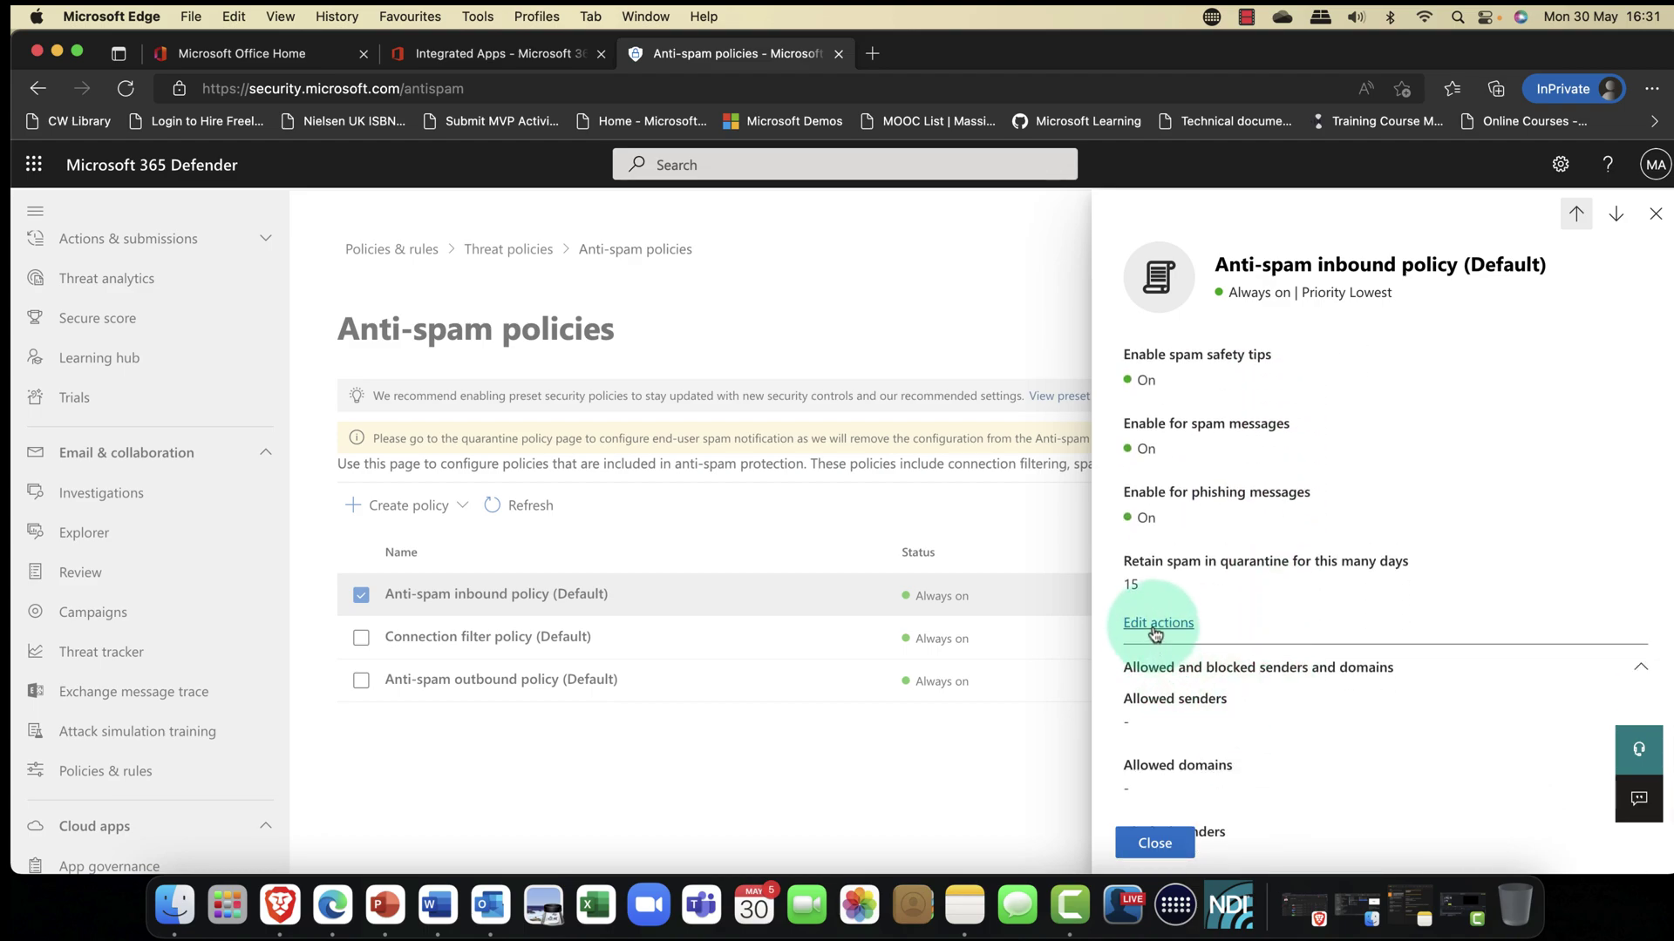
Step: Open the inbound policy's spam actions editor, review the options, and cancel unchanged
click(1155, 626)
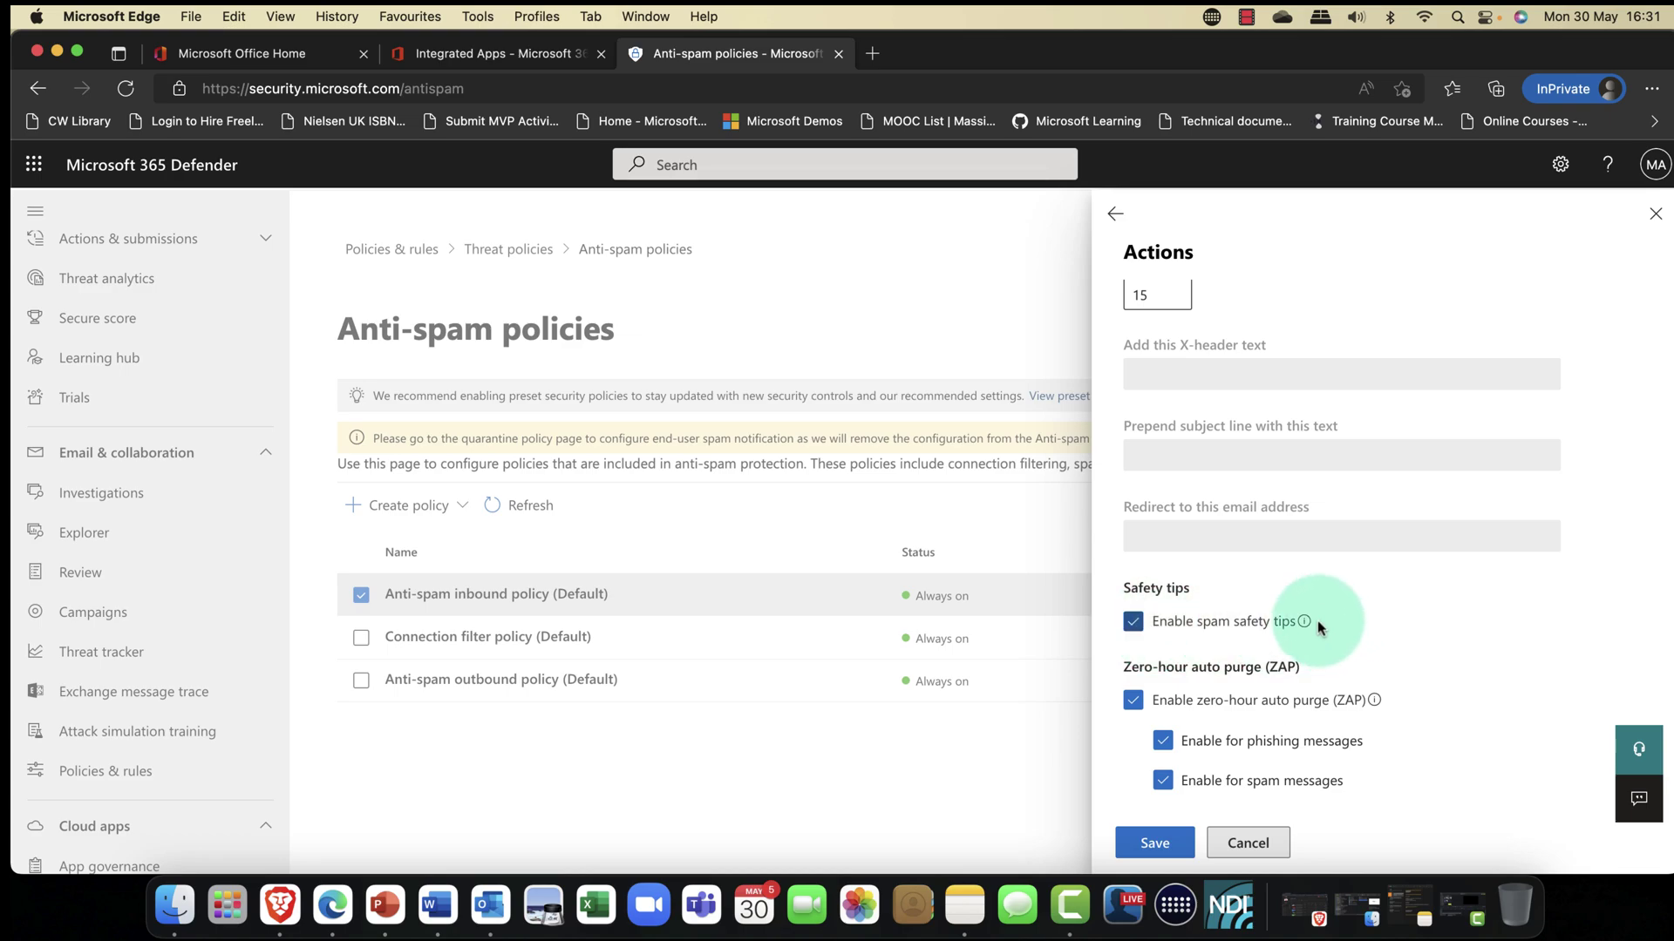
scroll(1326, 486, up, 2)
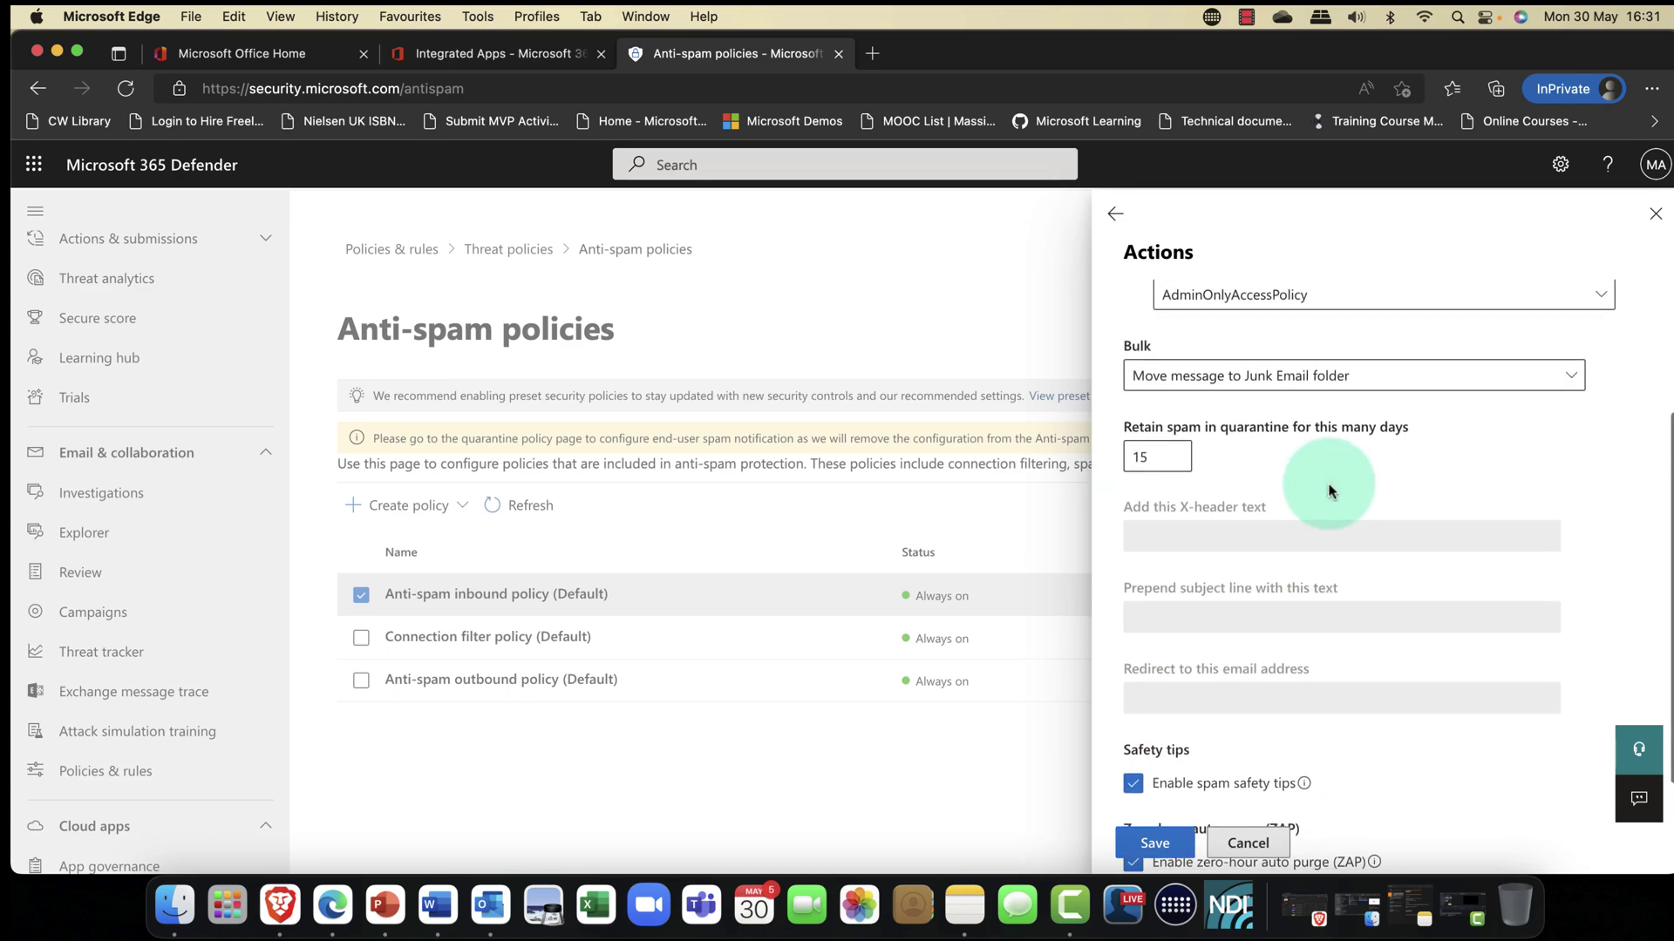
scroll(1328, 491, down, 2)
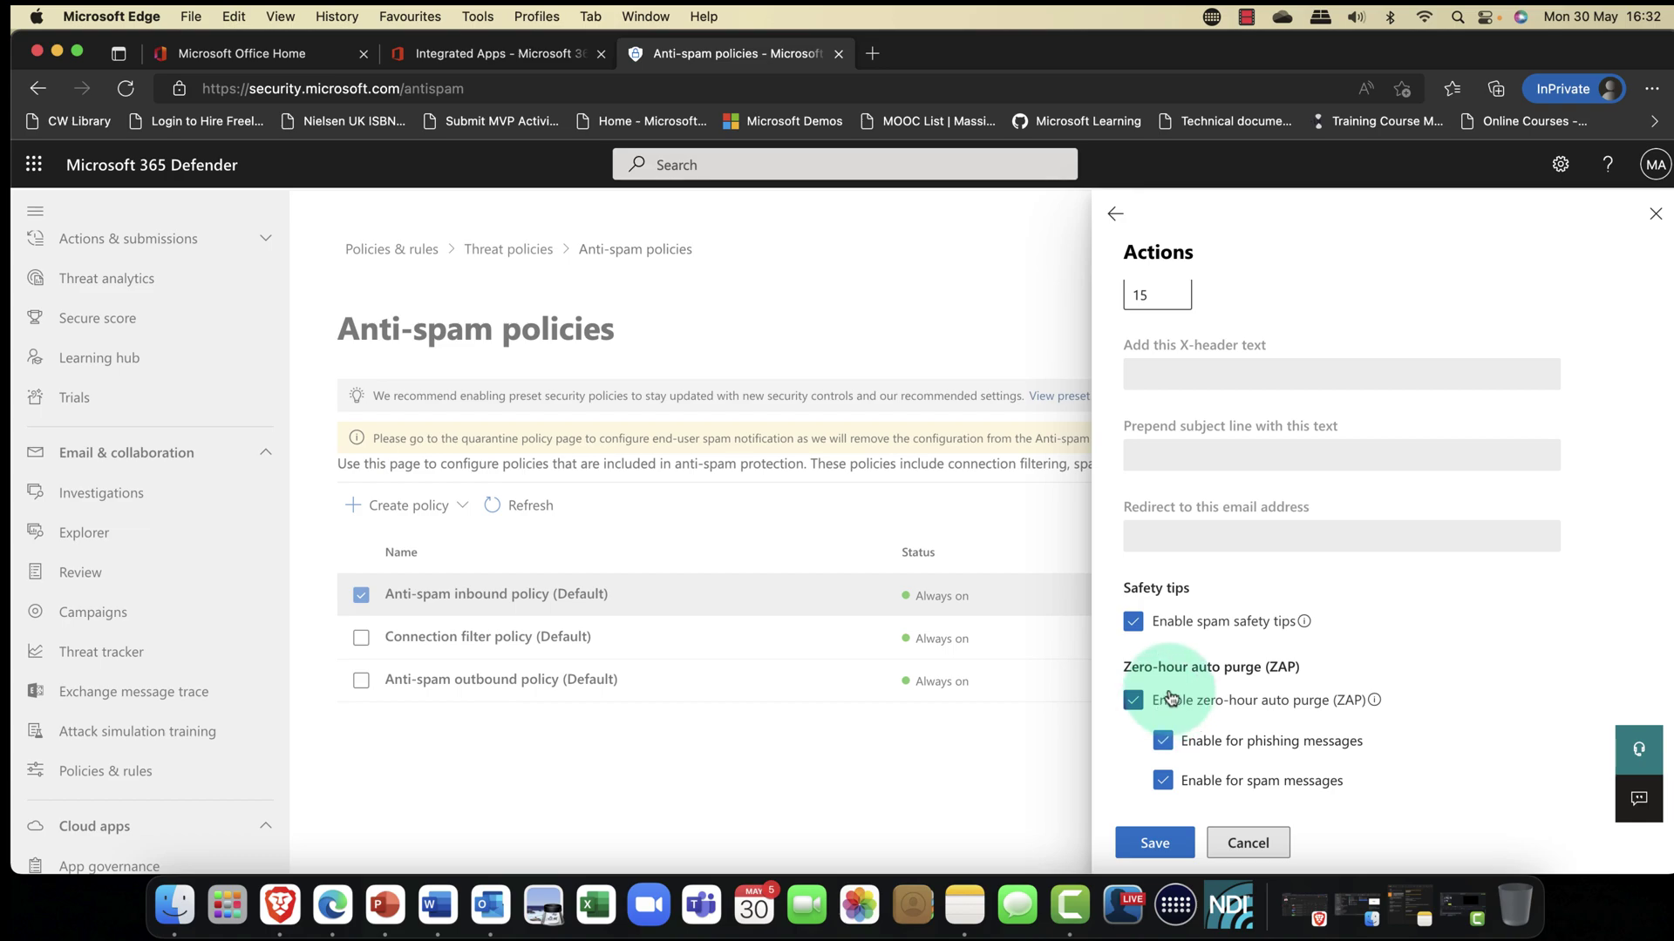
click(1247, 840)
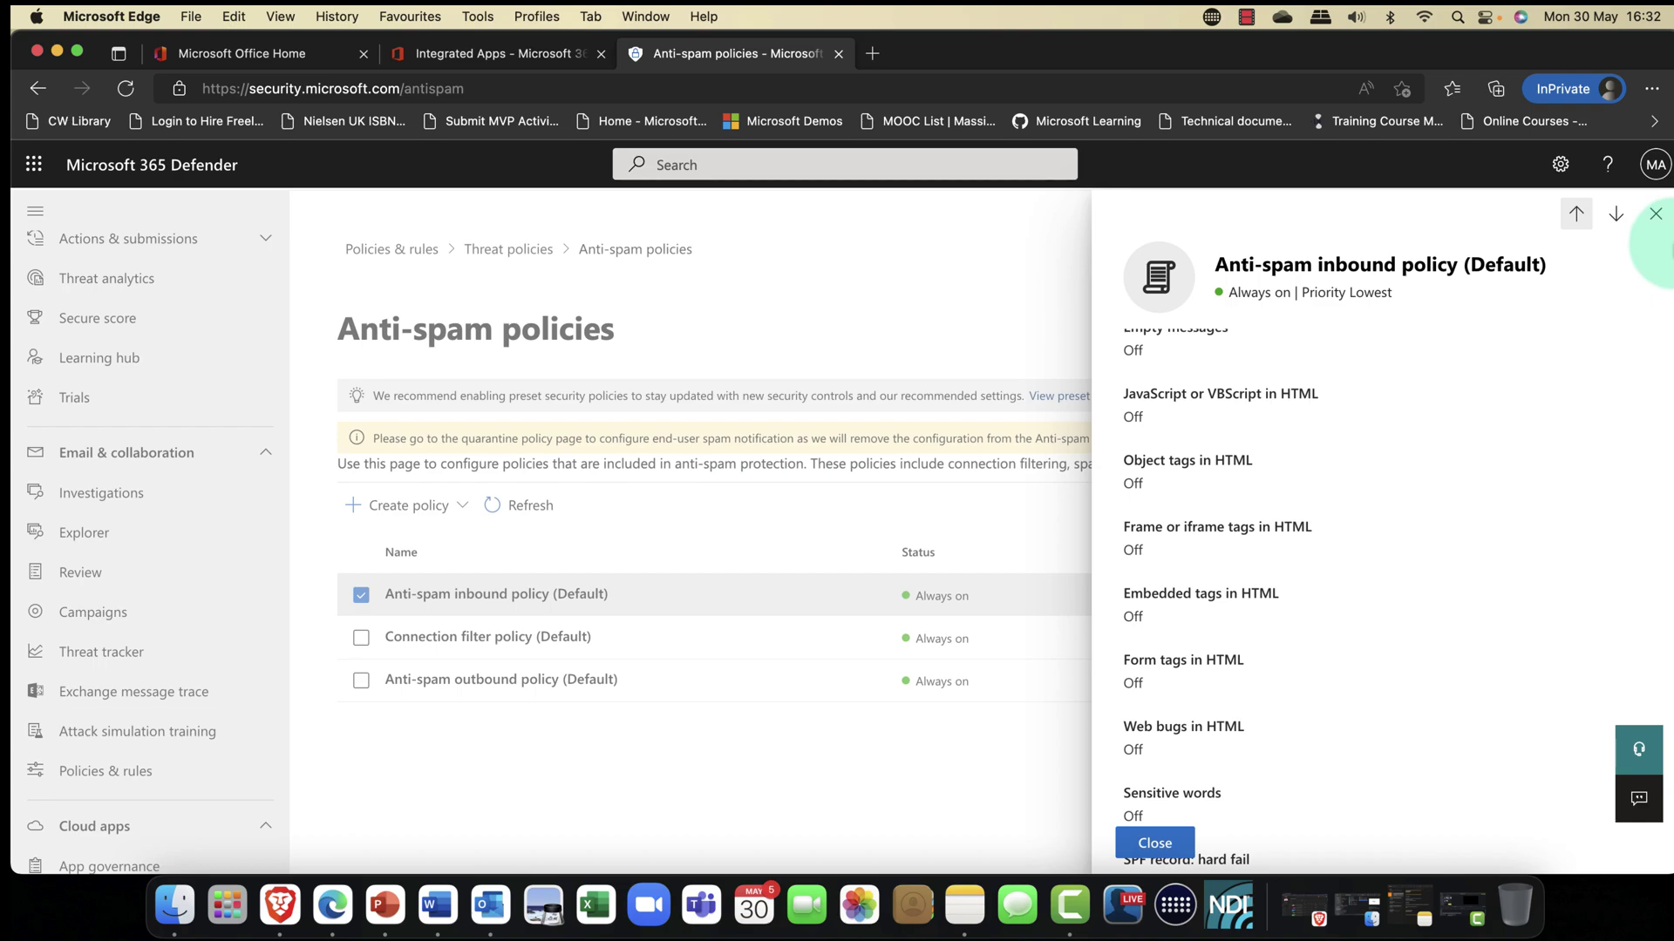
Step: Close the anti-spam flyout, then open and scroll the Default (Default) anti-malware policy details
click(1655, 214)
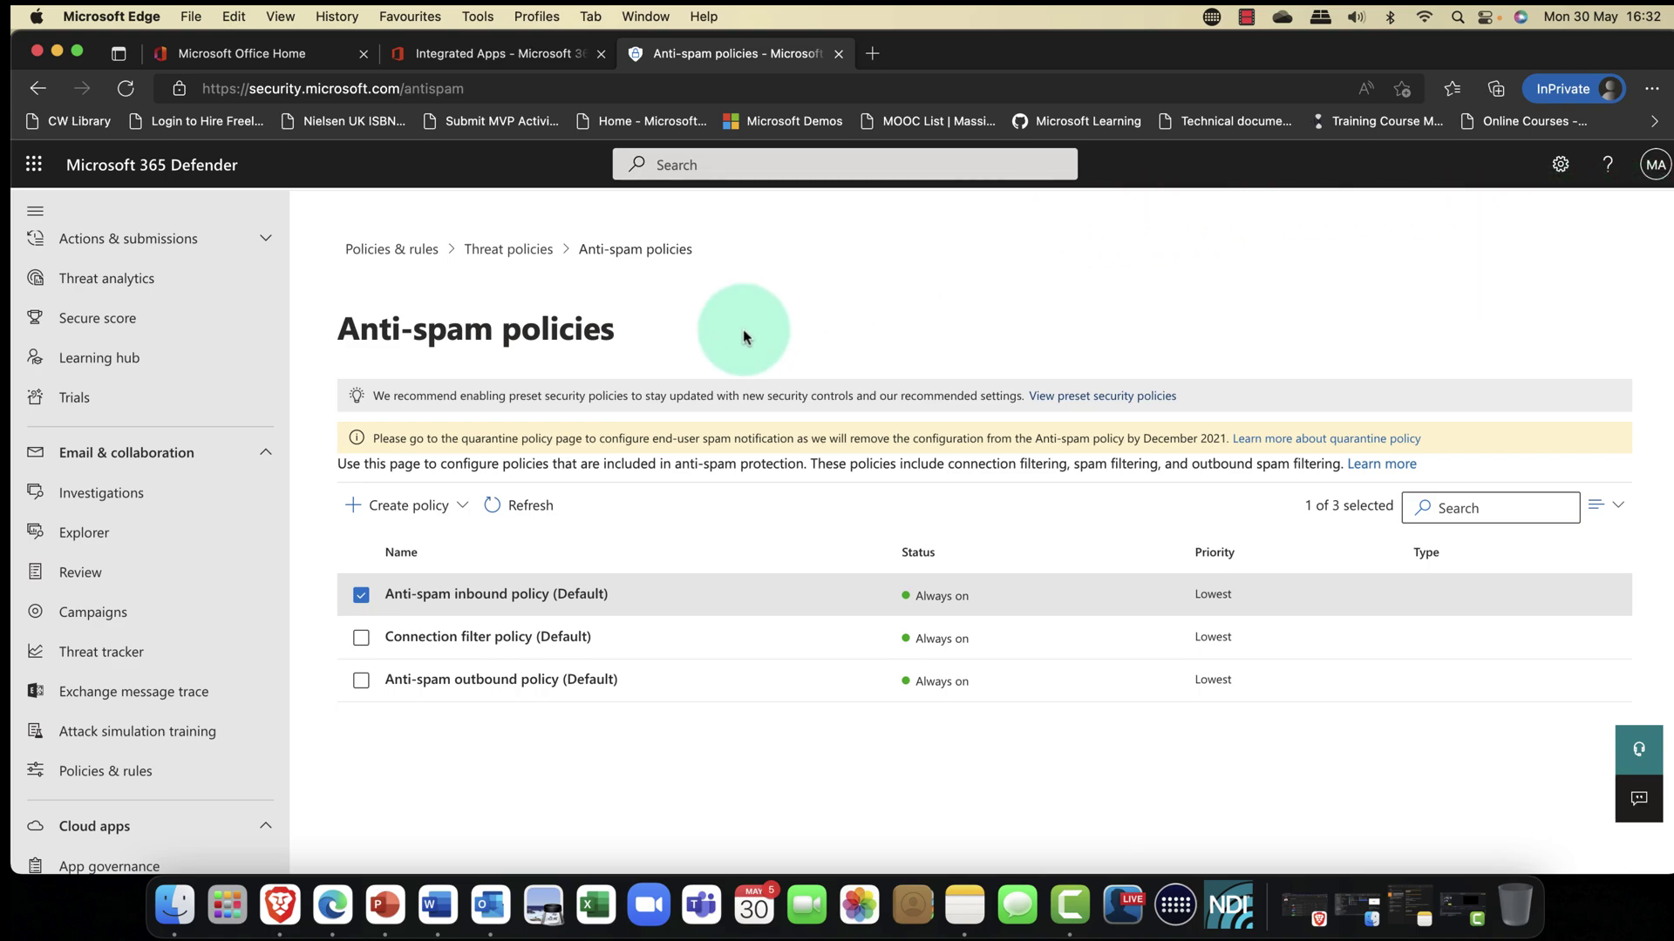
click(513, 253)
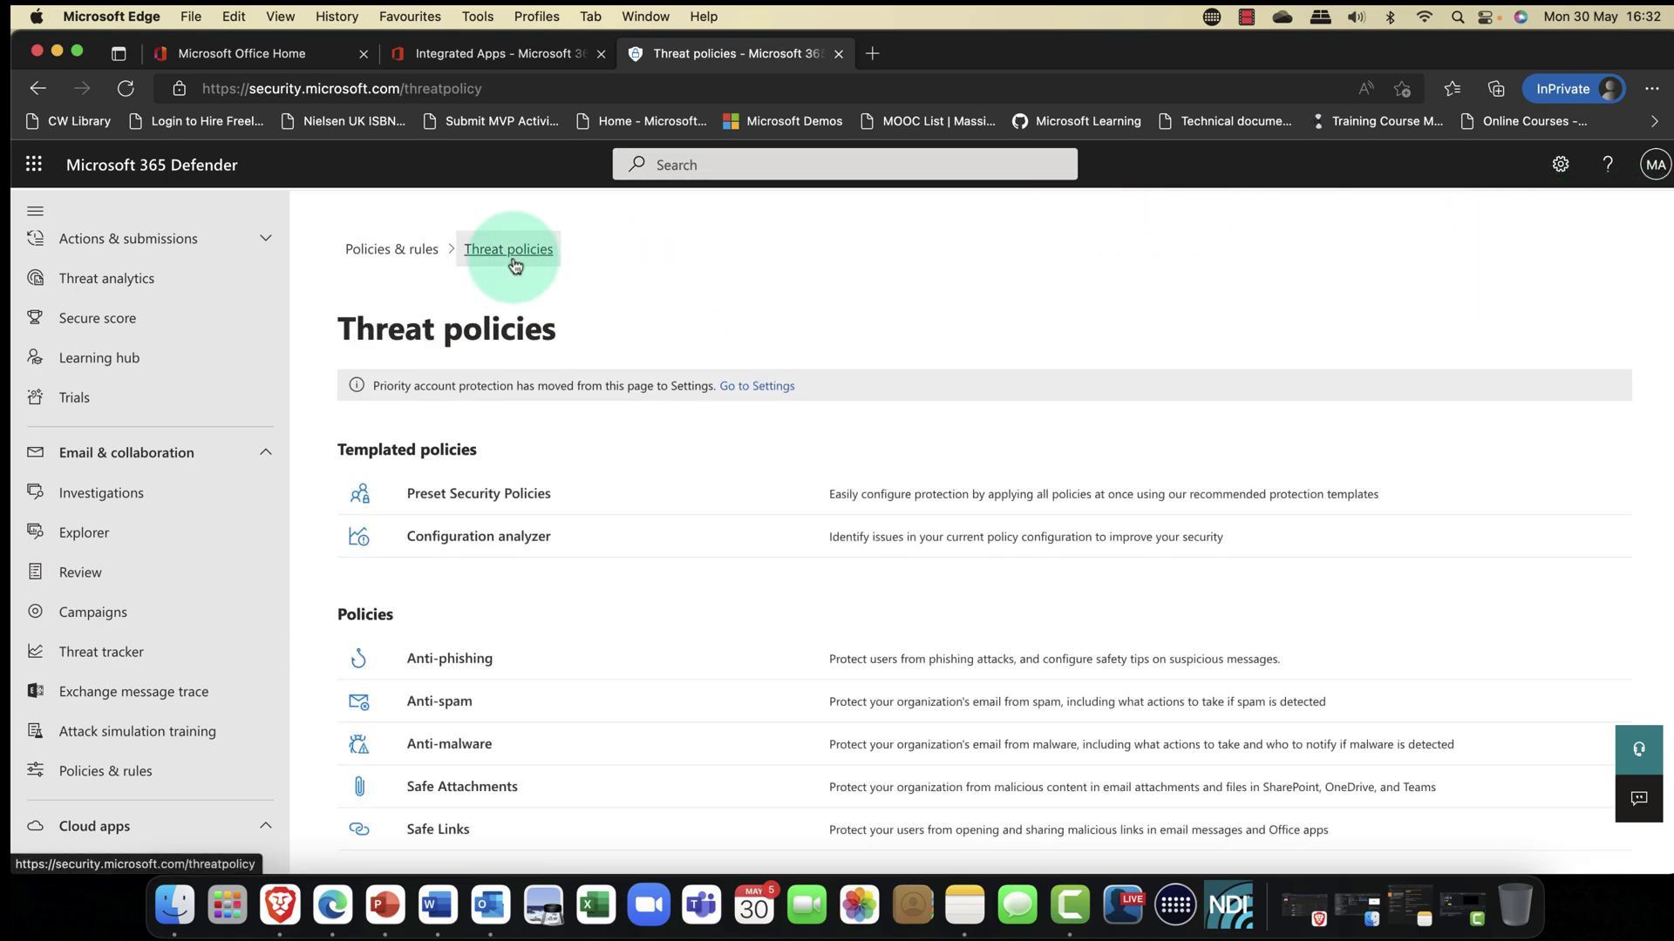
click(462, 745)
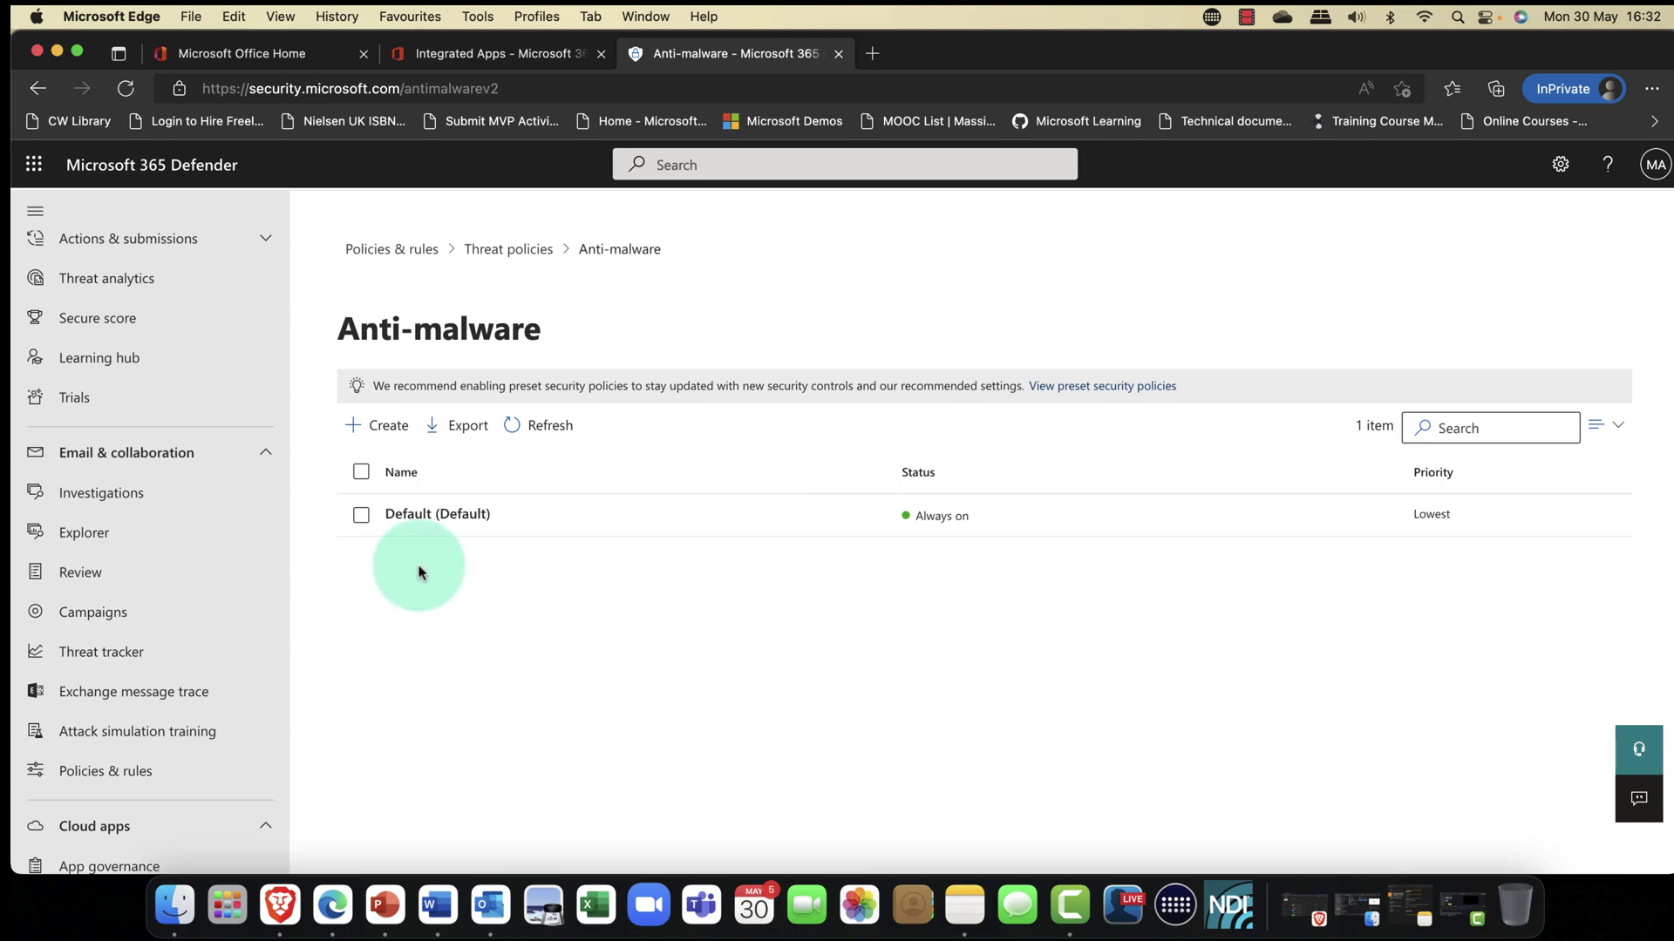
click(427, 516)
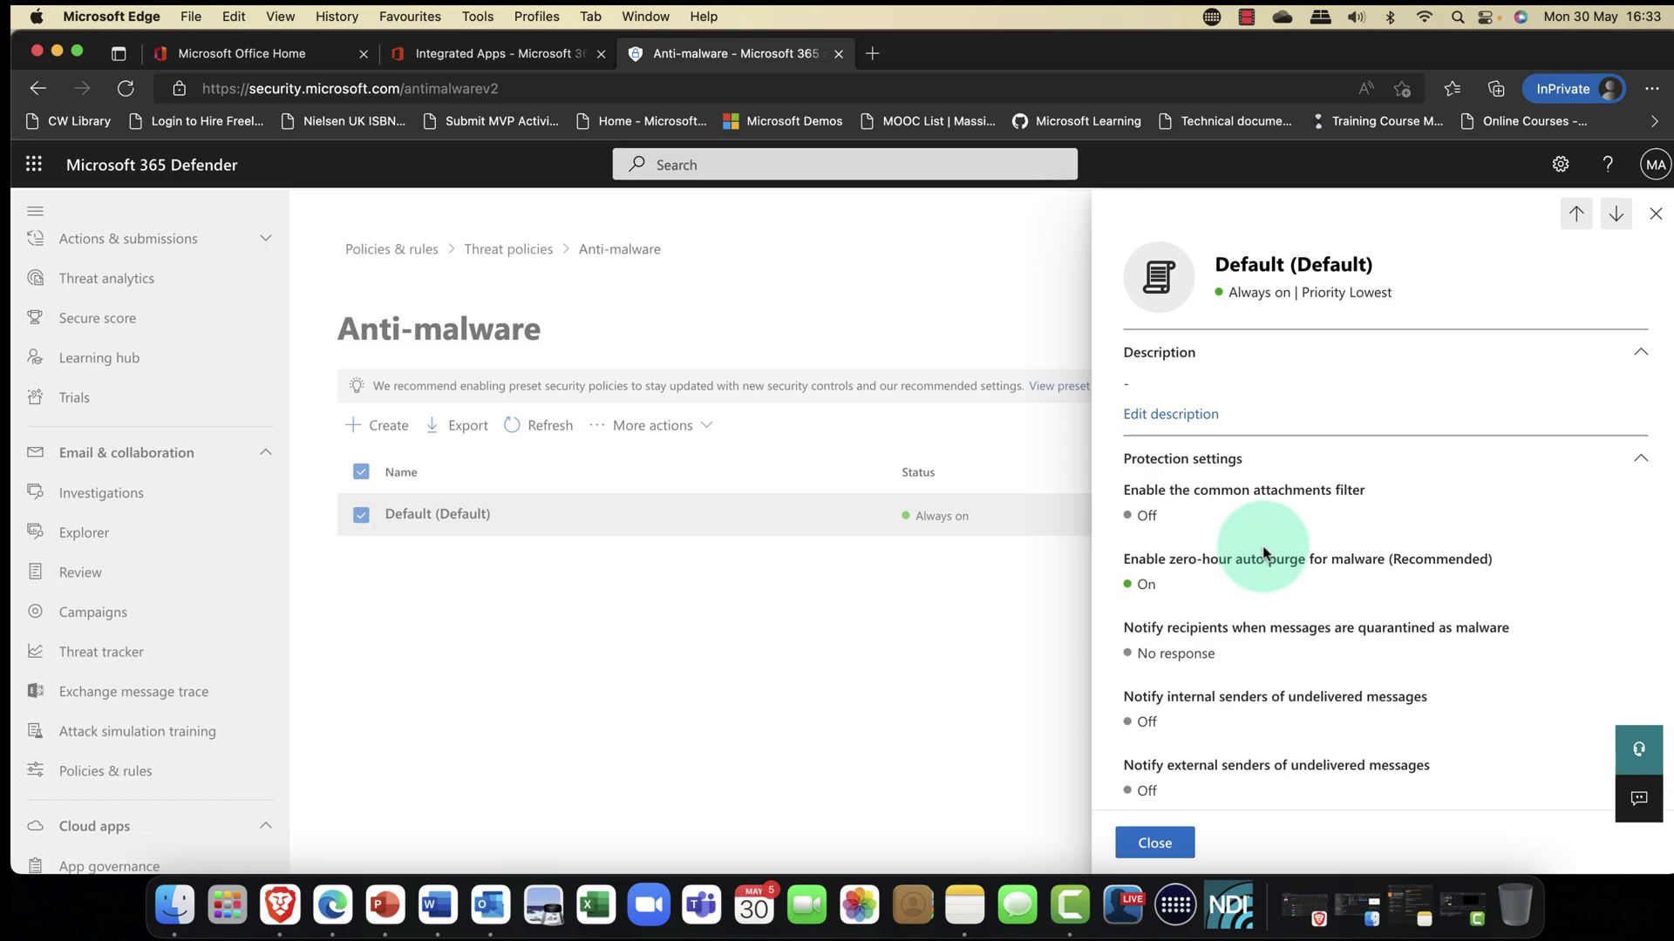
scroll(1262, 549, down, 5)
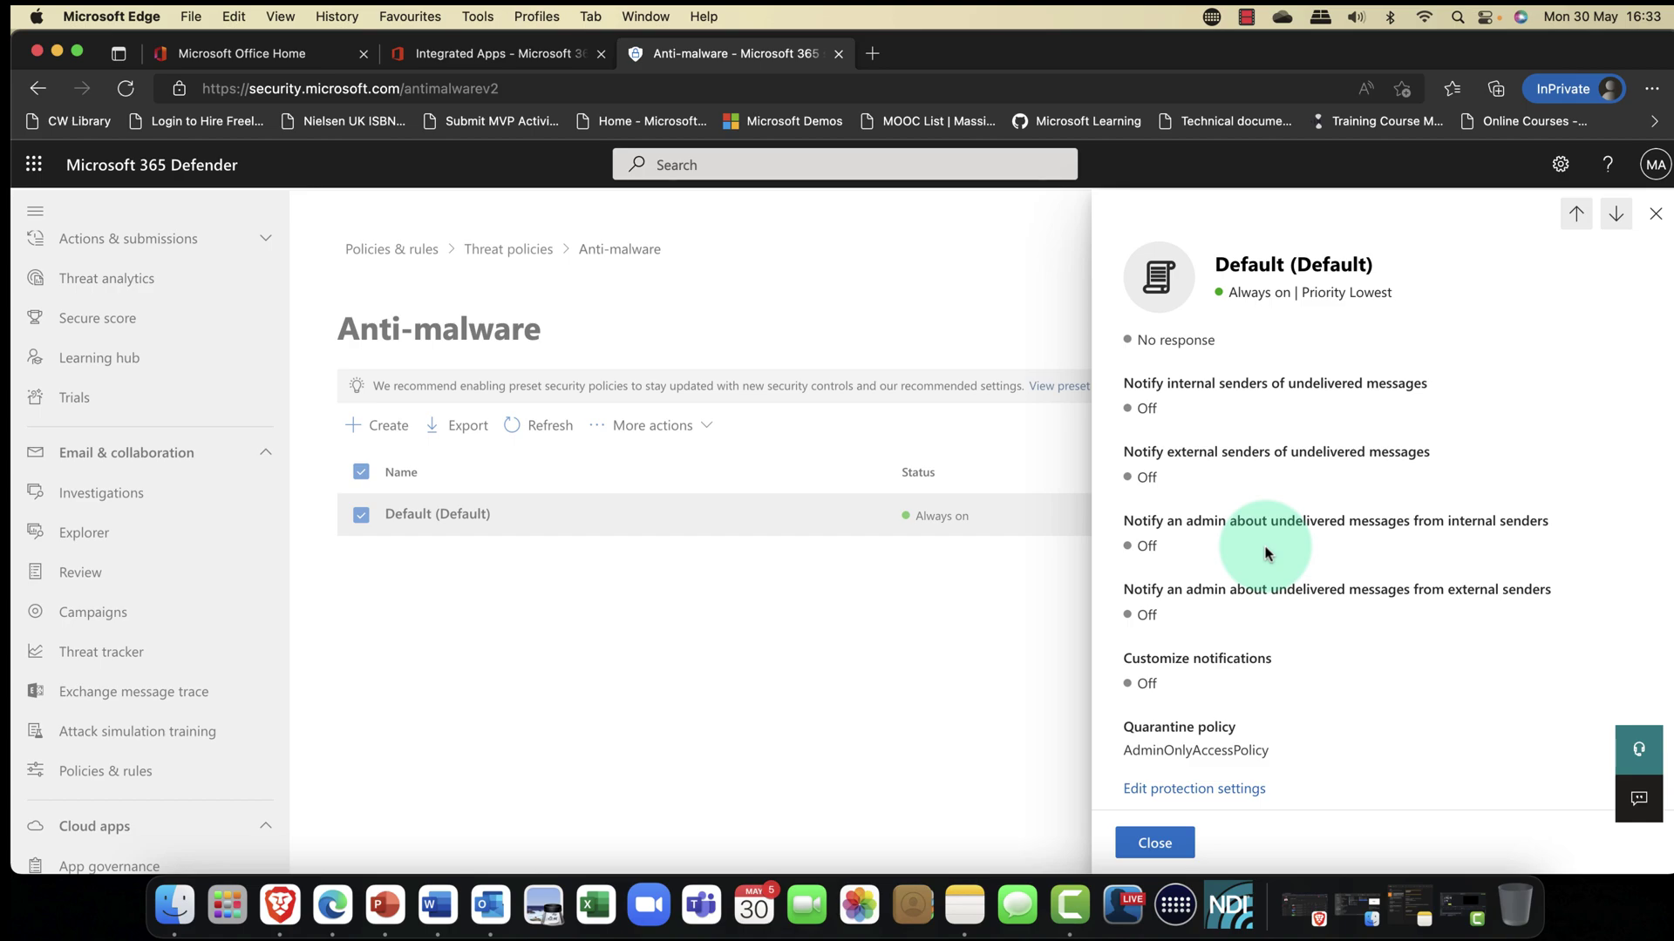
click(1203, 788)
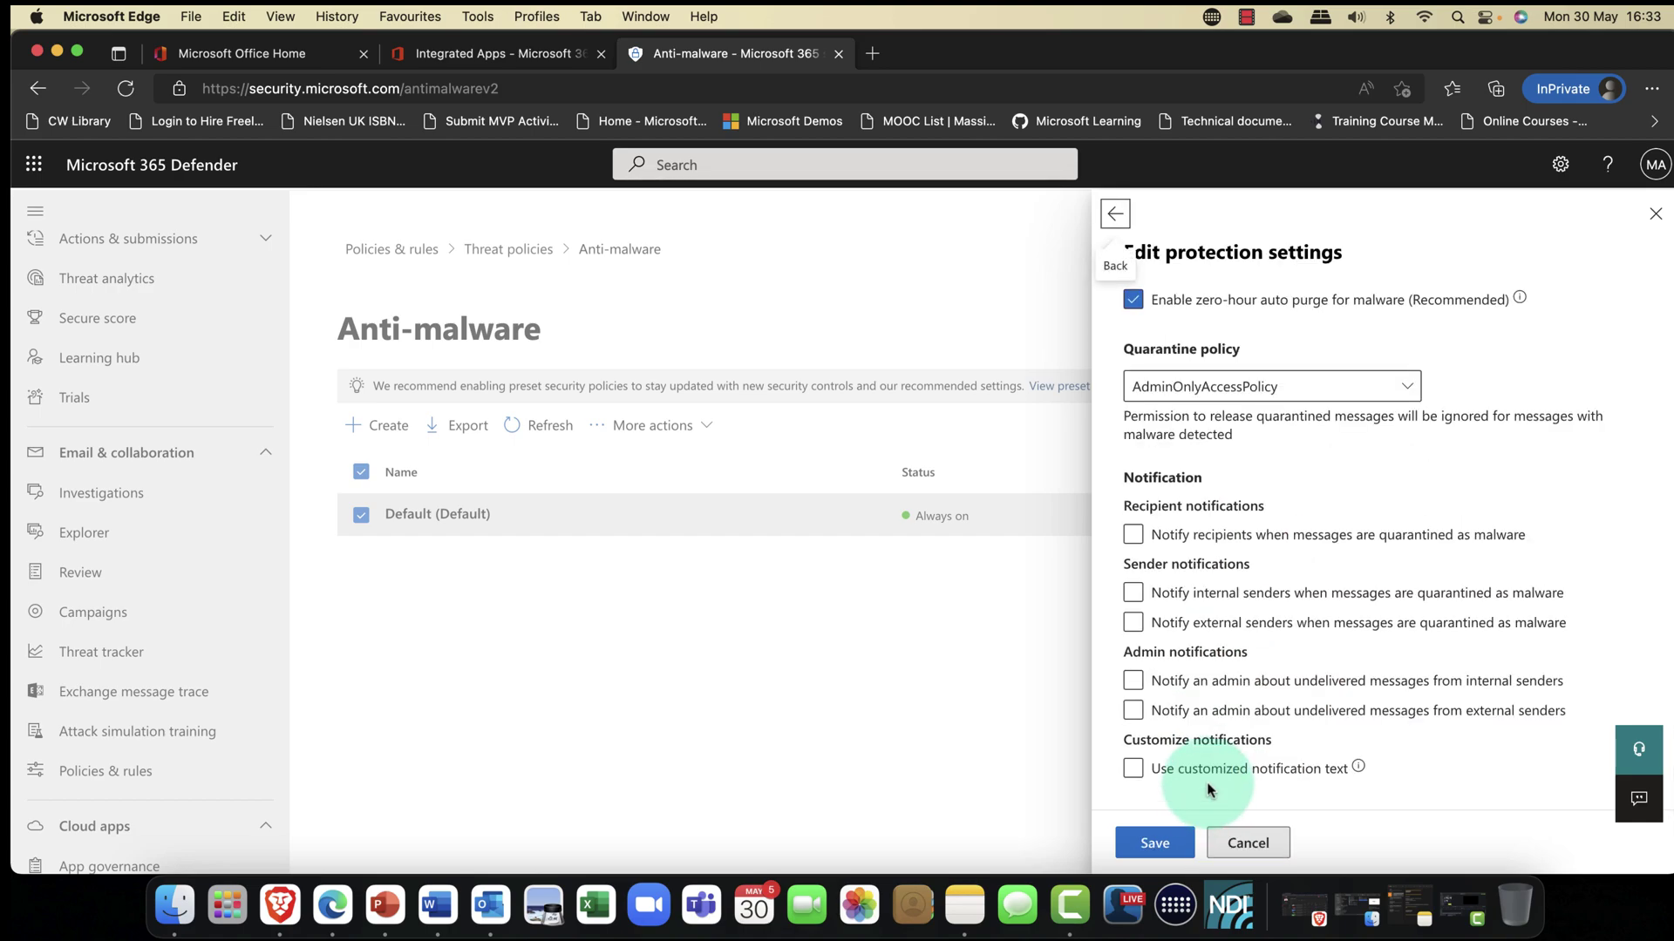
click(1204, 626)
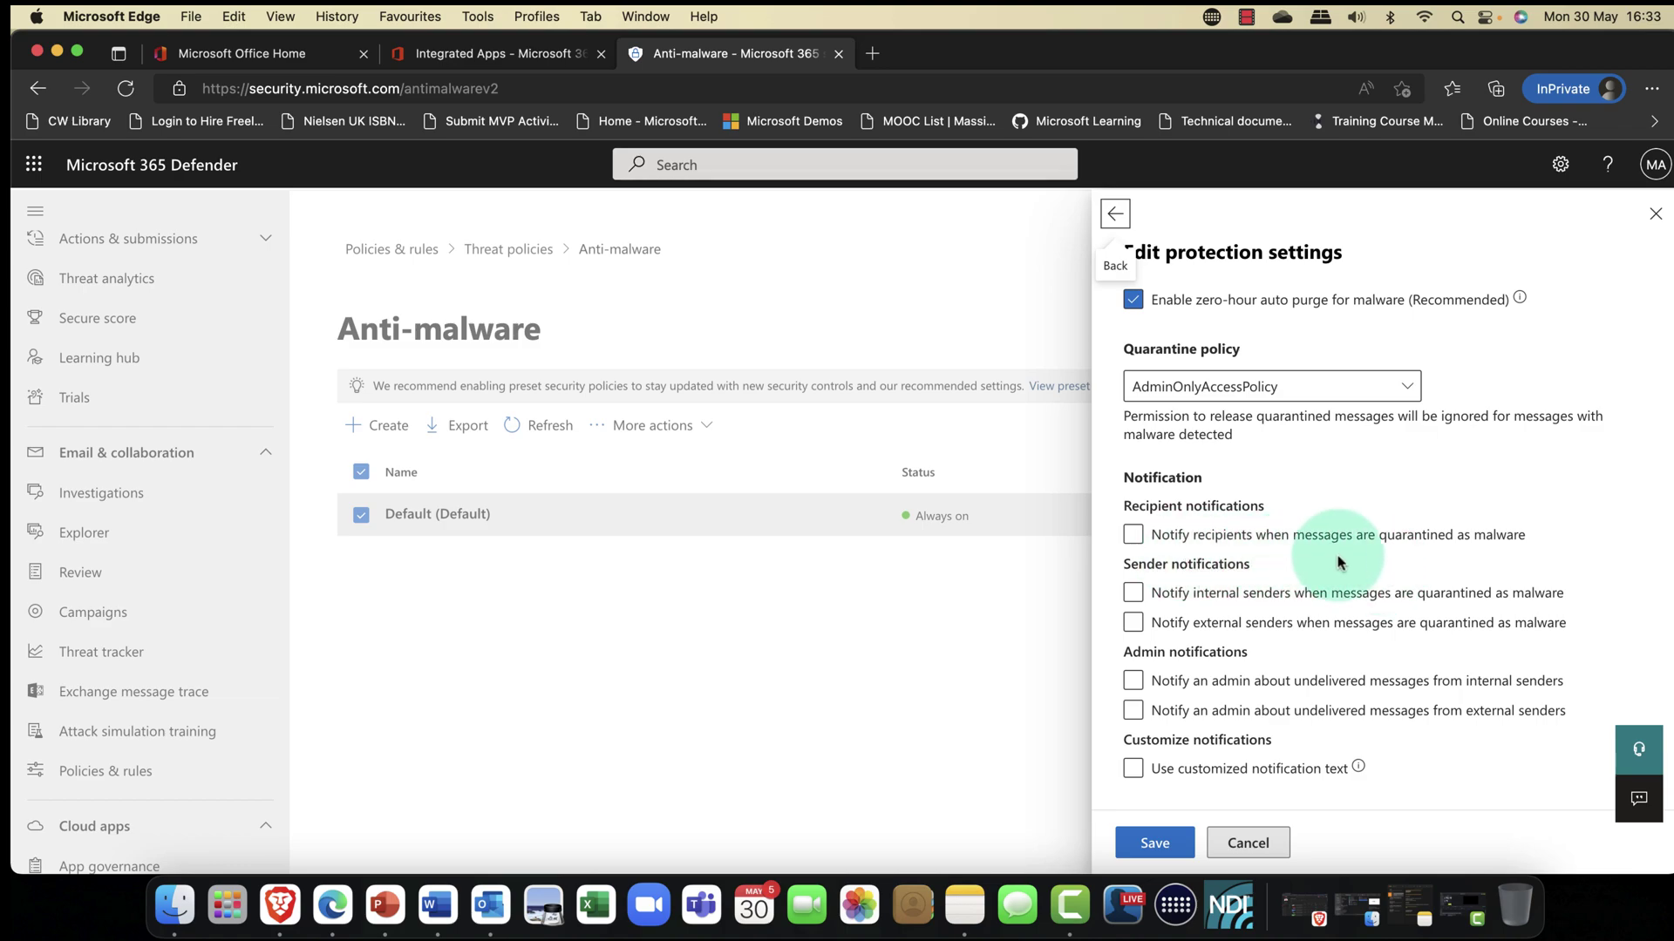
click(1416, 546)
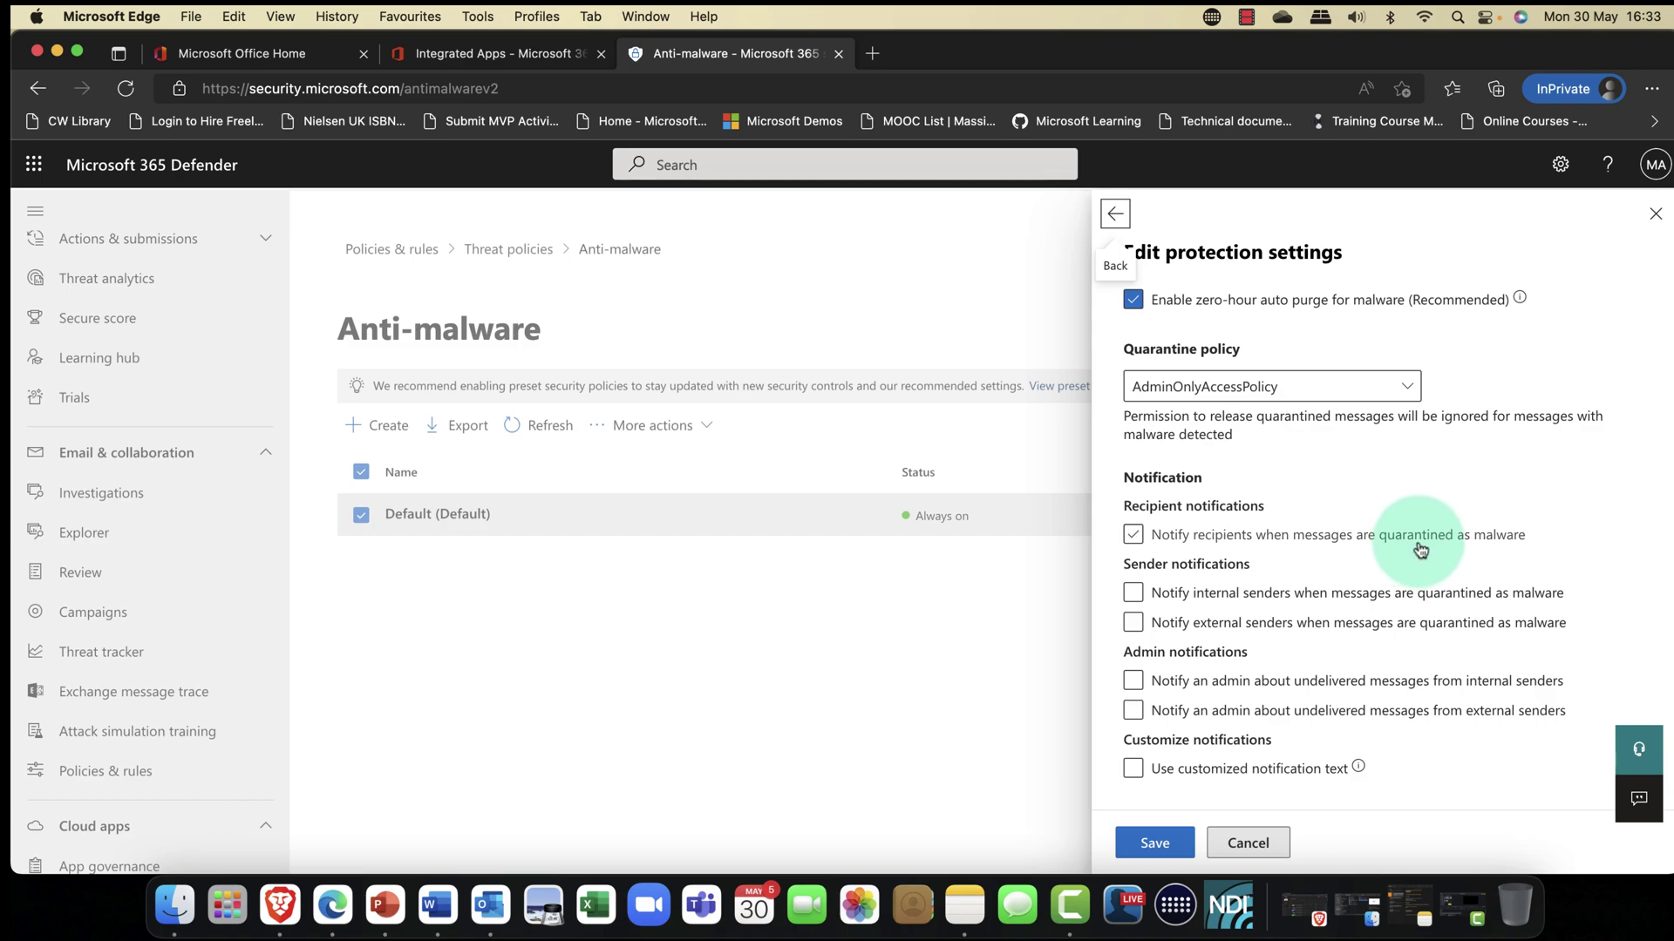
click(1419, 546)
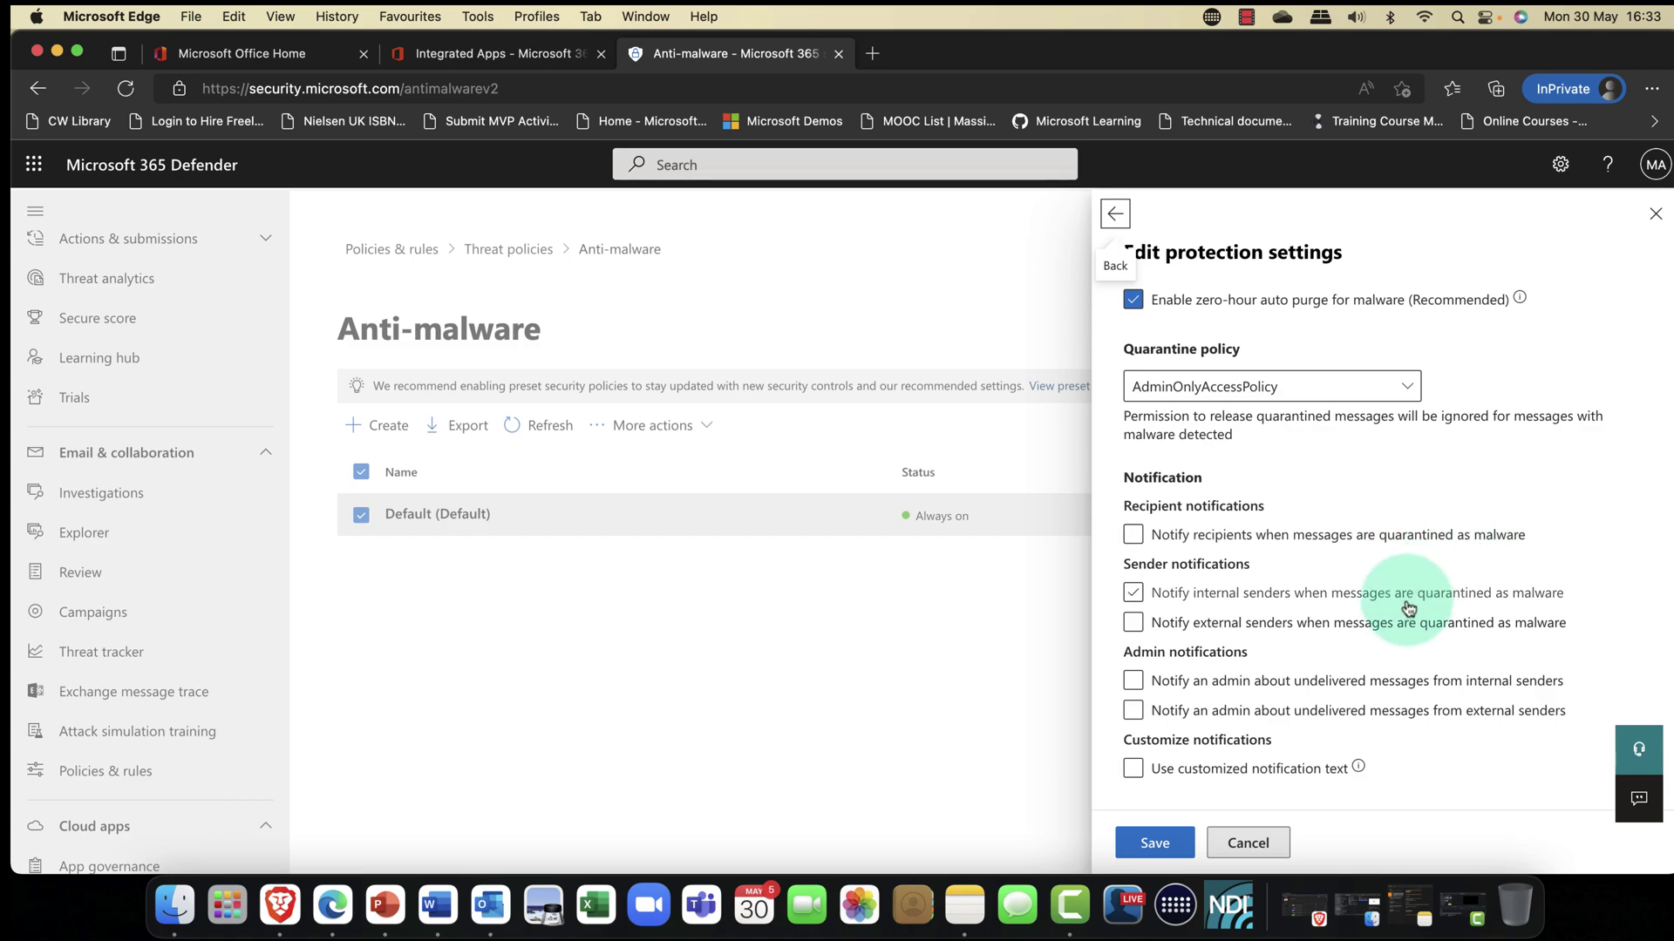
click(1157, 626)
click(1157, 626)
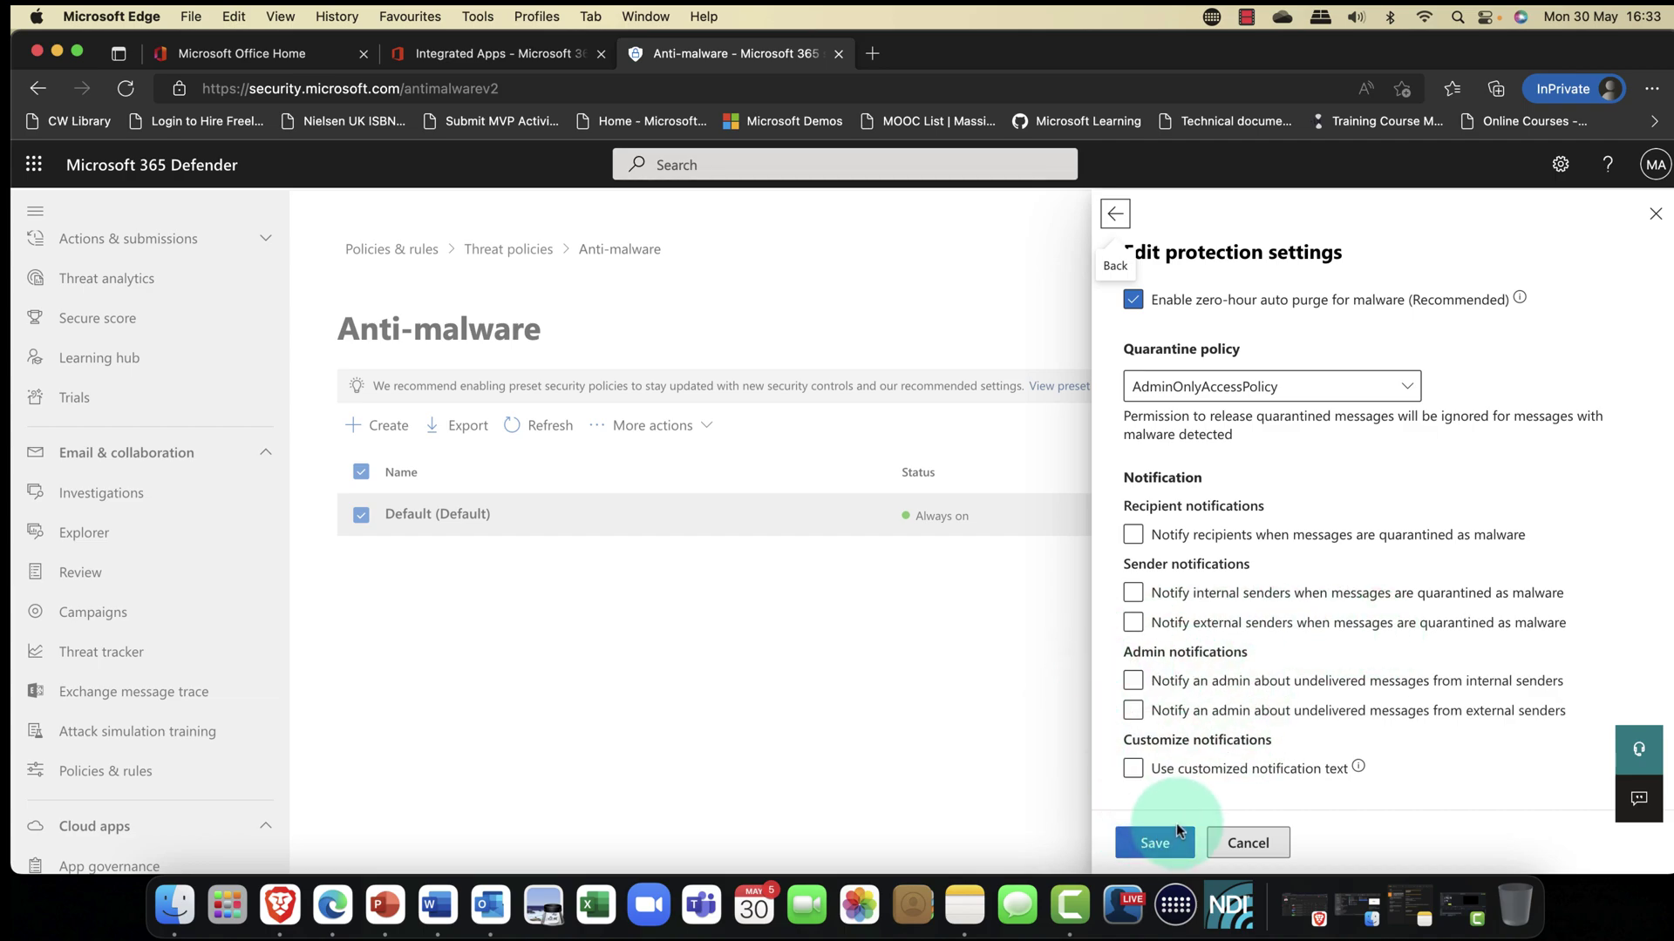
click(1247, 842)
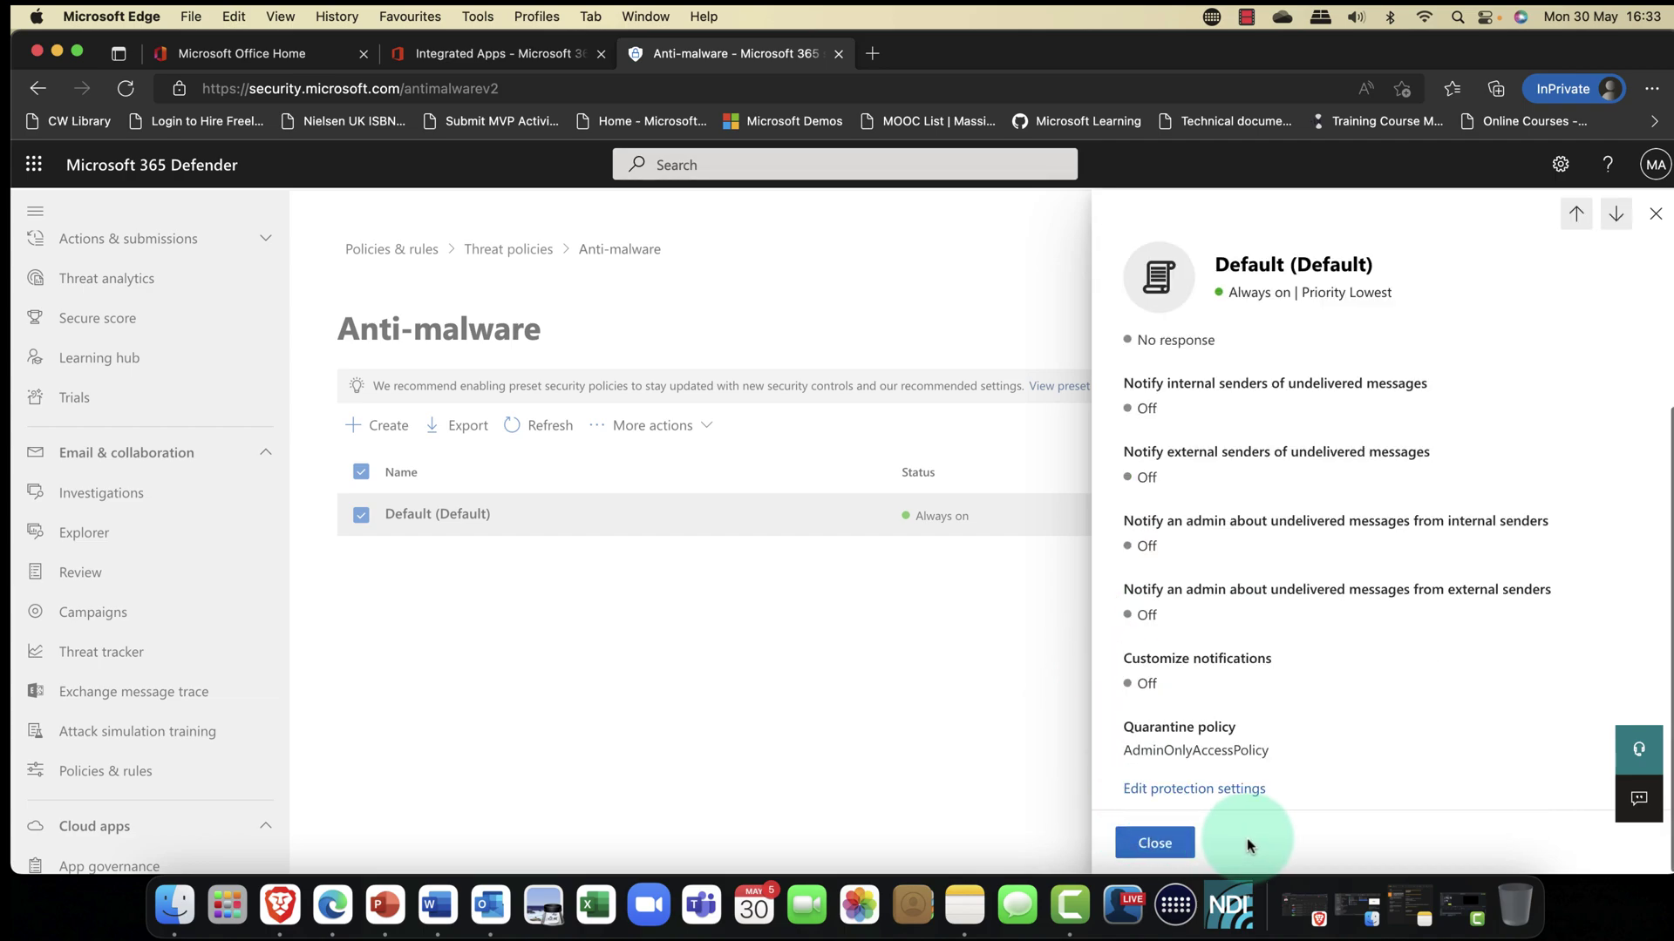
Step: Close the Default anti-malware flyout and go back via the Threat policies breadcrumb
scroll(1250, 693, up, 3)
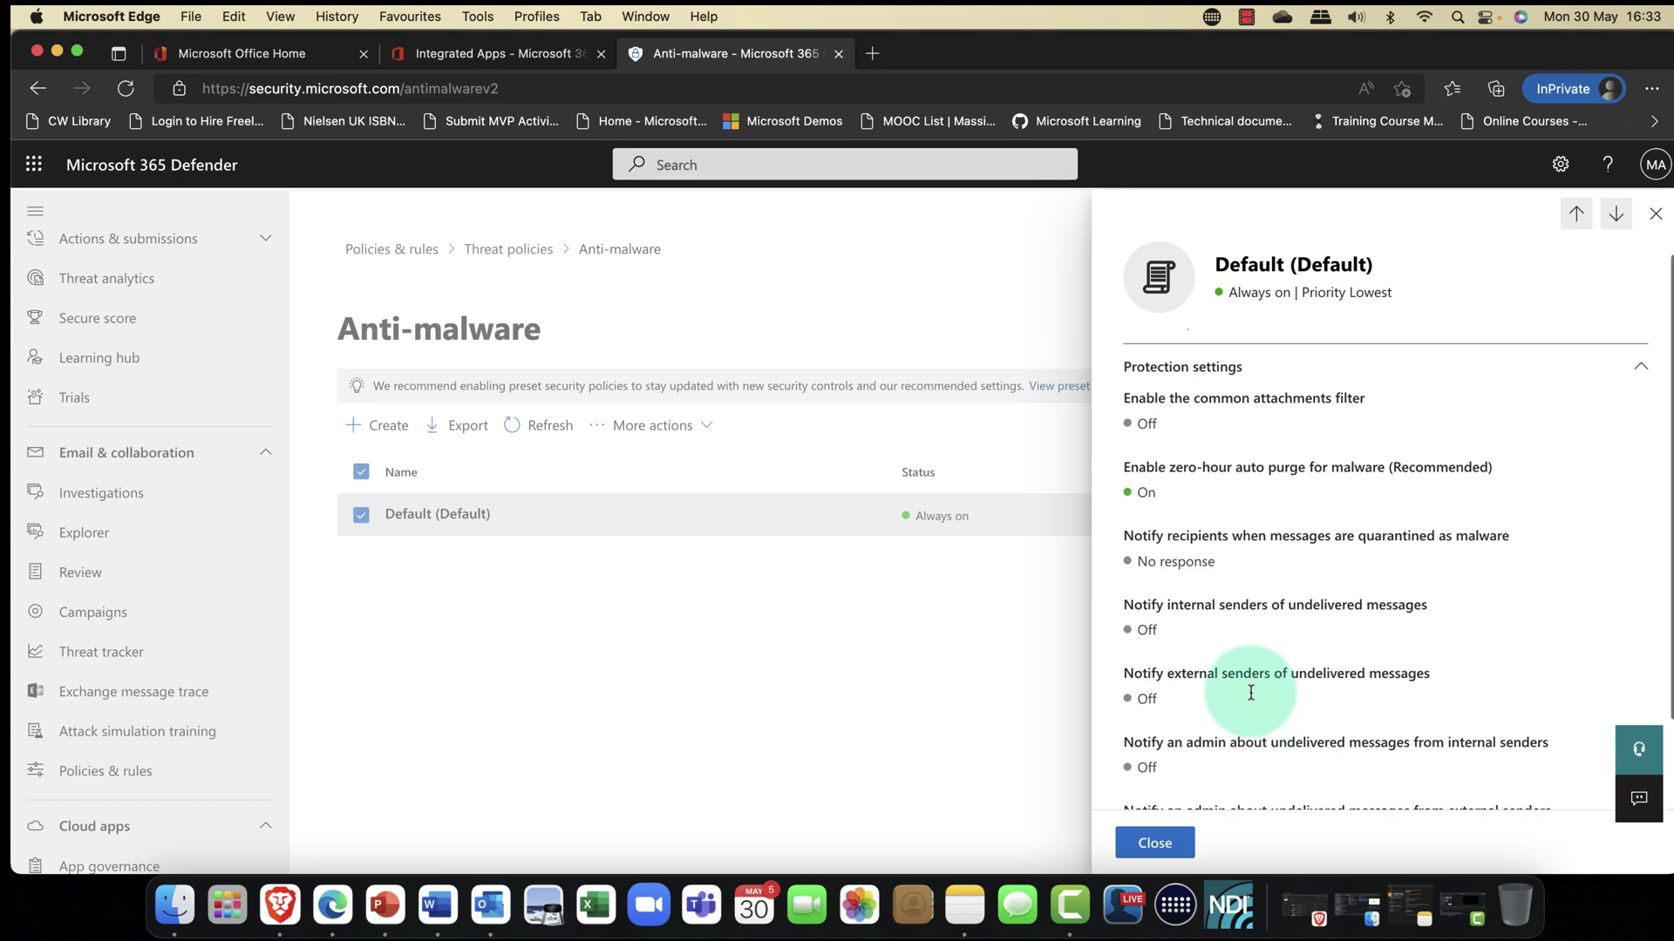
scroll(1251, 693, up, 2)
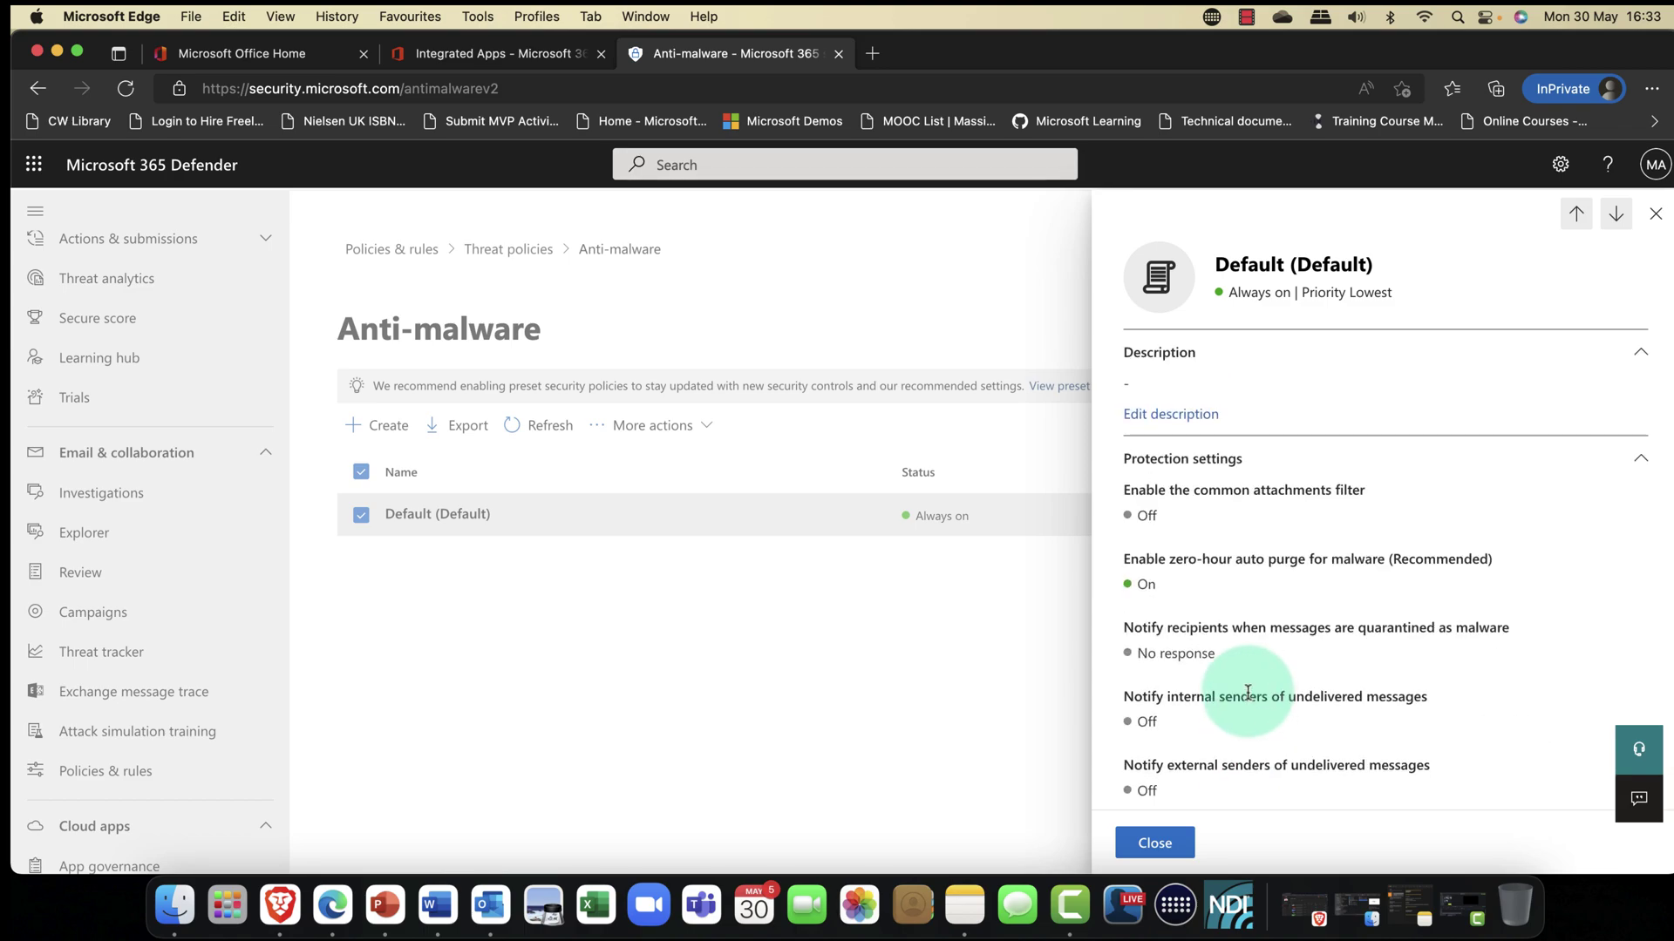
click(1657, 214)
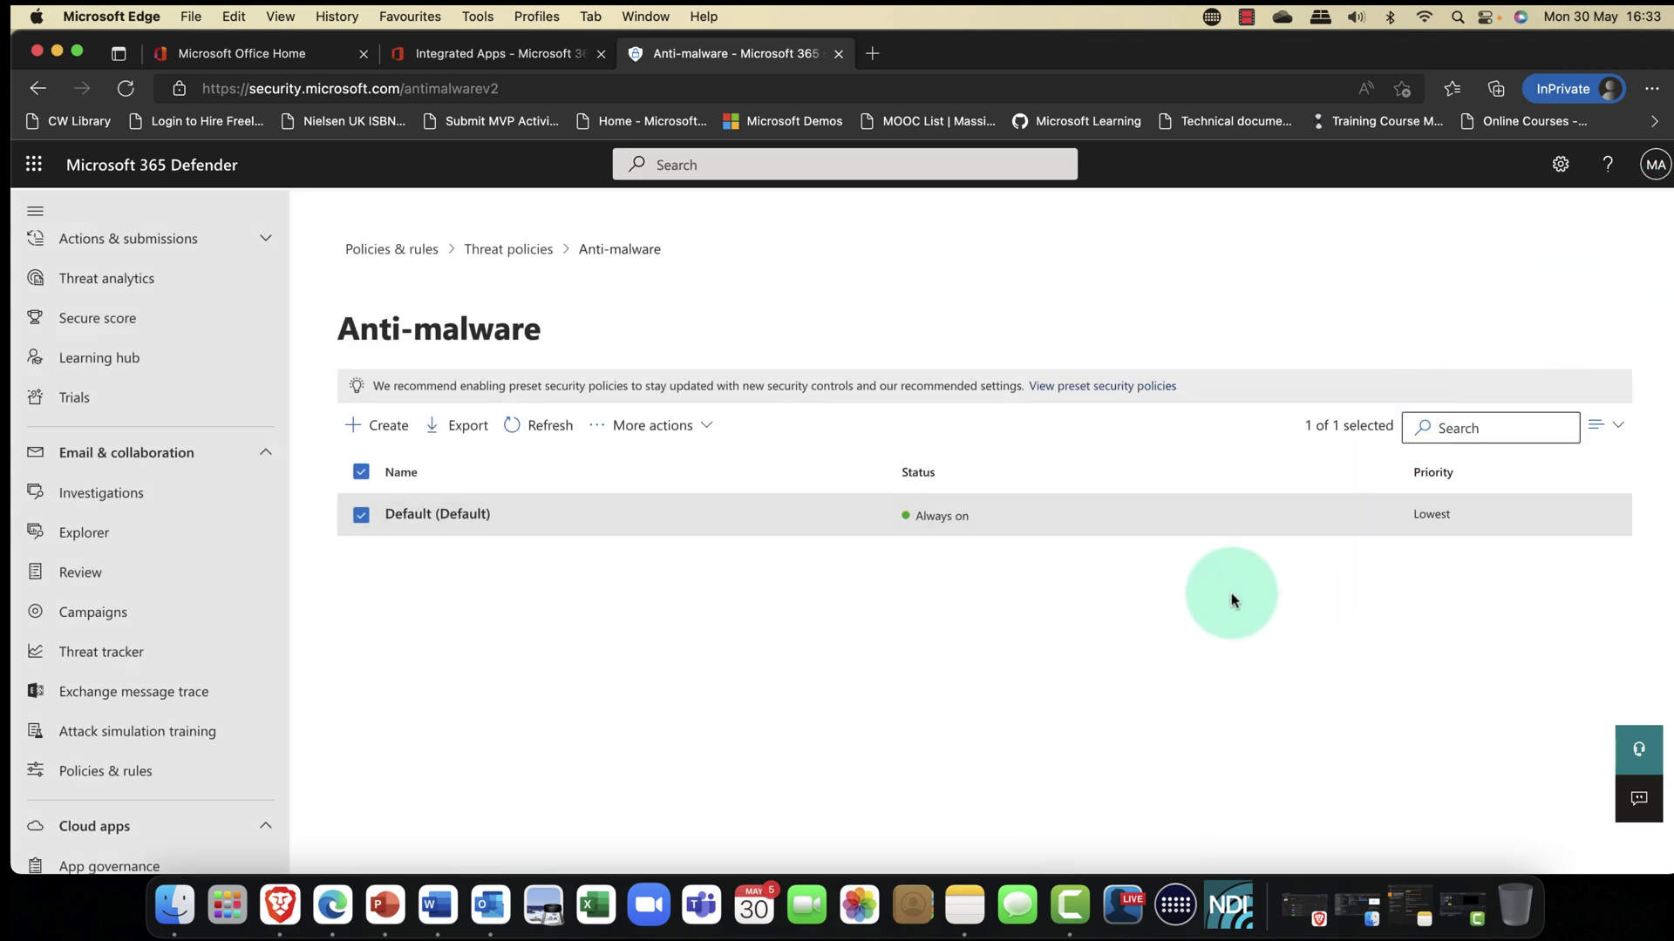
click(521, 252)
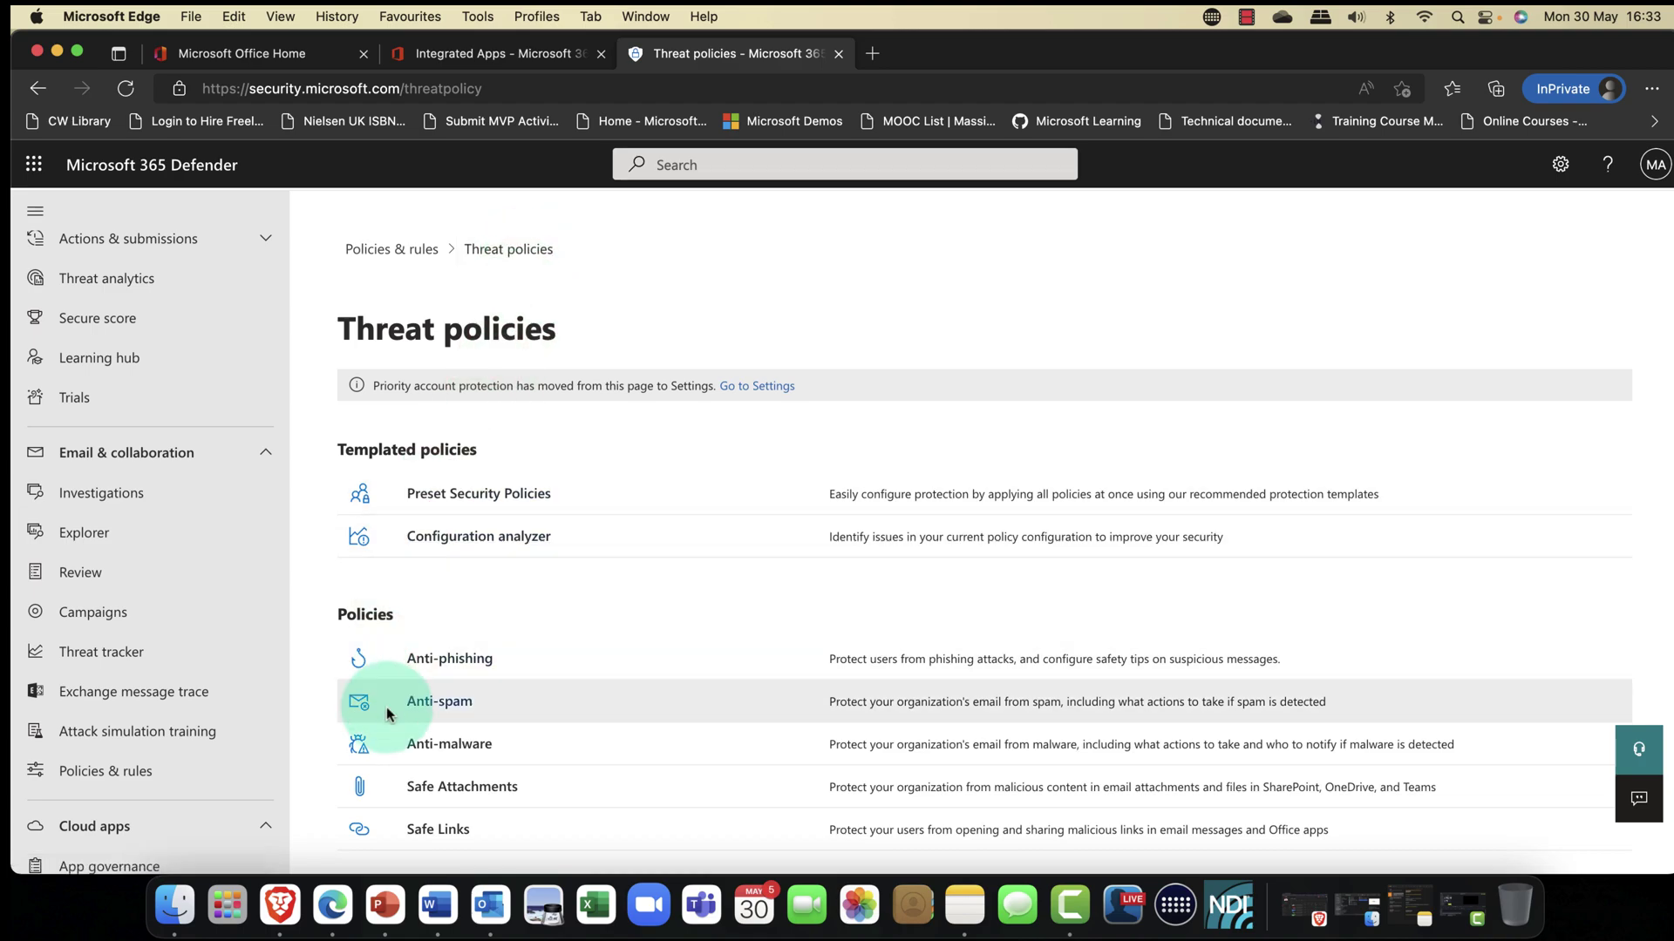
Step: Open the Trondheim SA Policy details from the Safe Attachments policies list
click(444, 788)
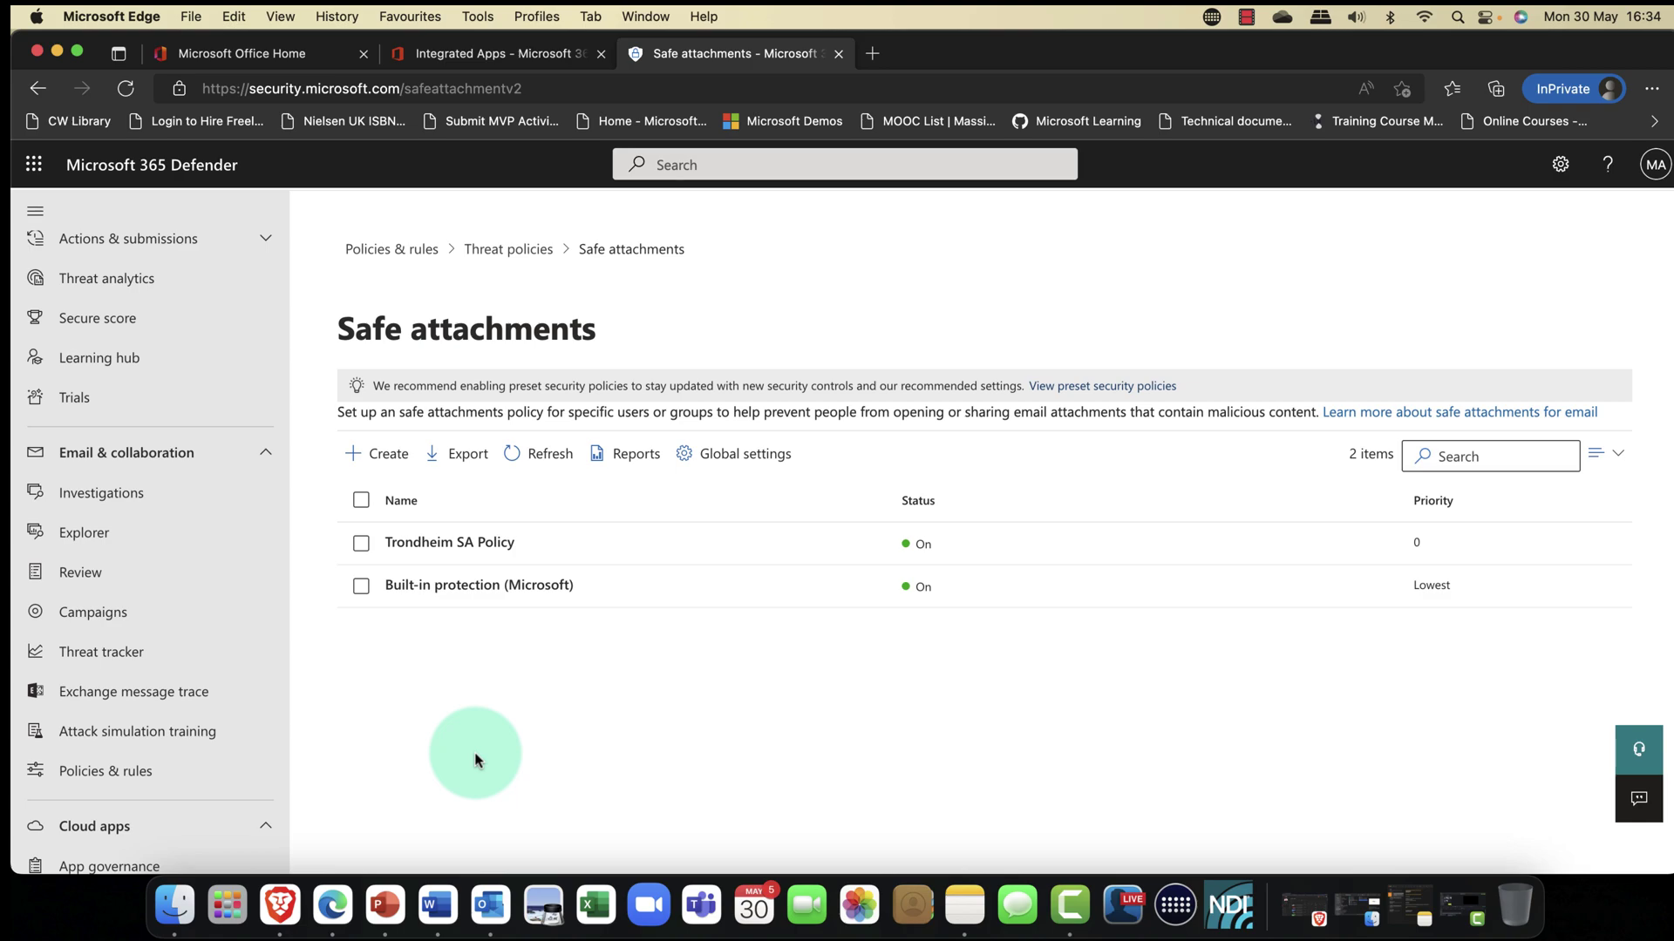
click(364, 554)
click(458, 543)
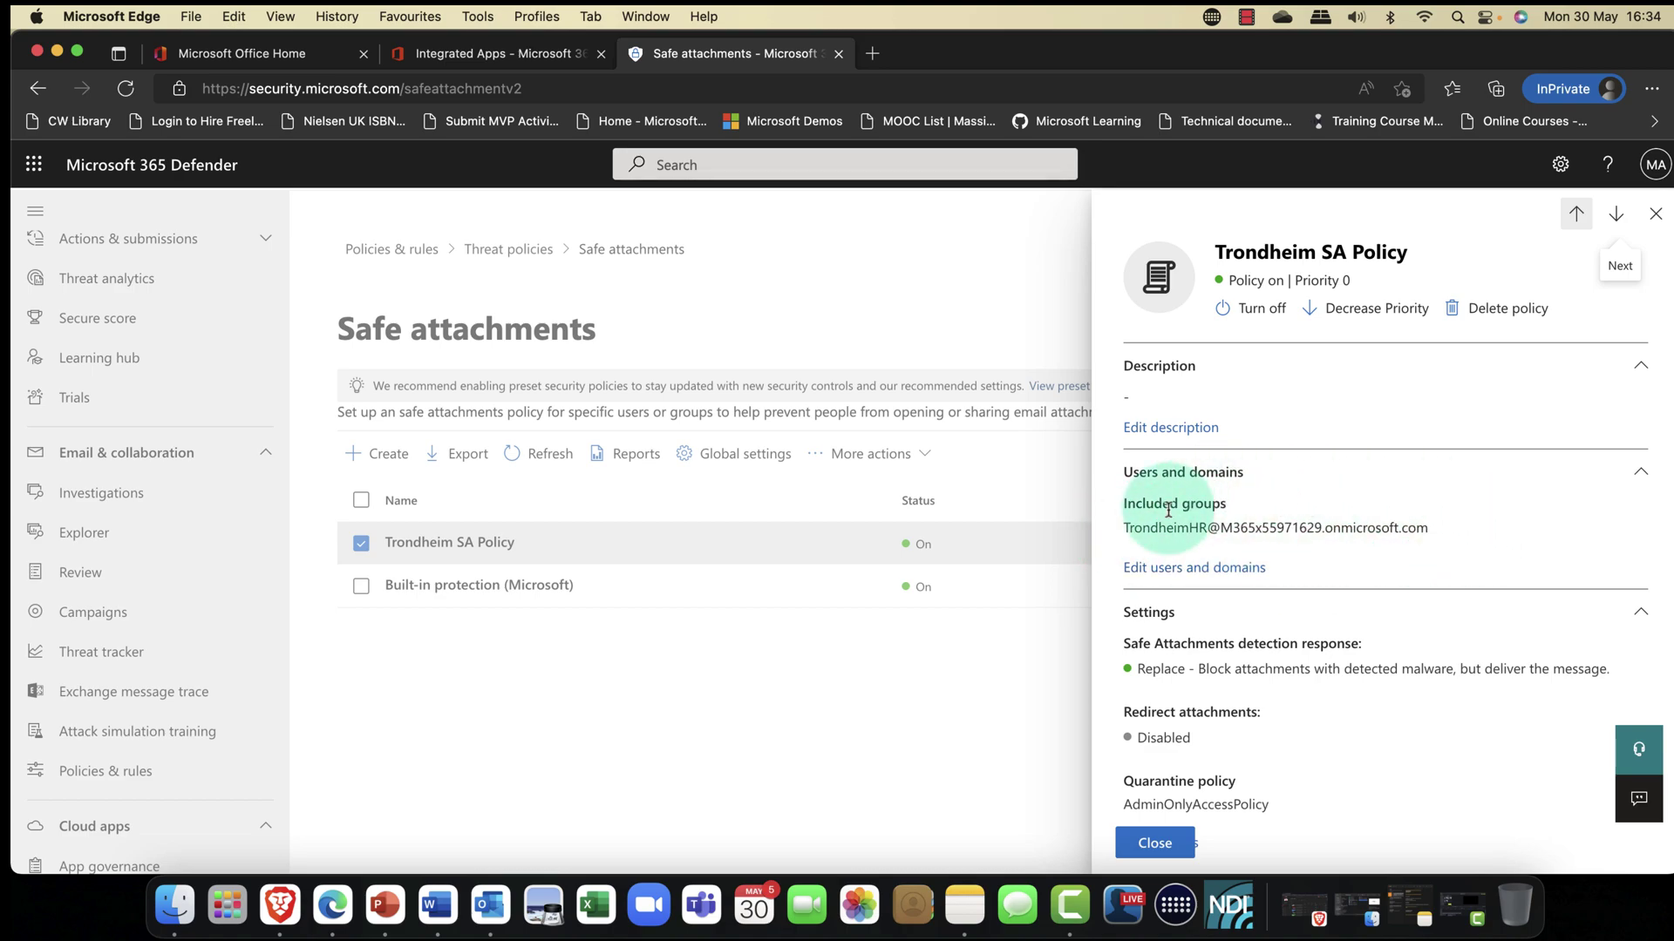
scroll(1154, 542, down, 2)
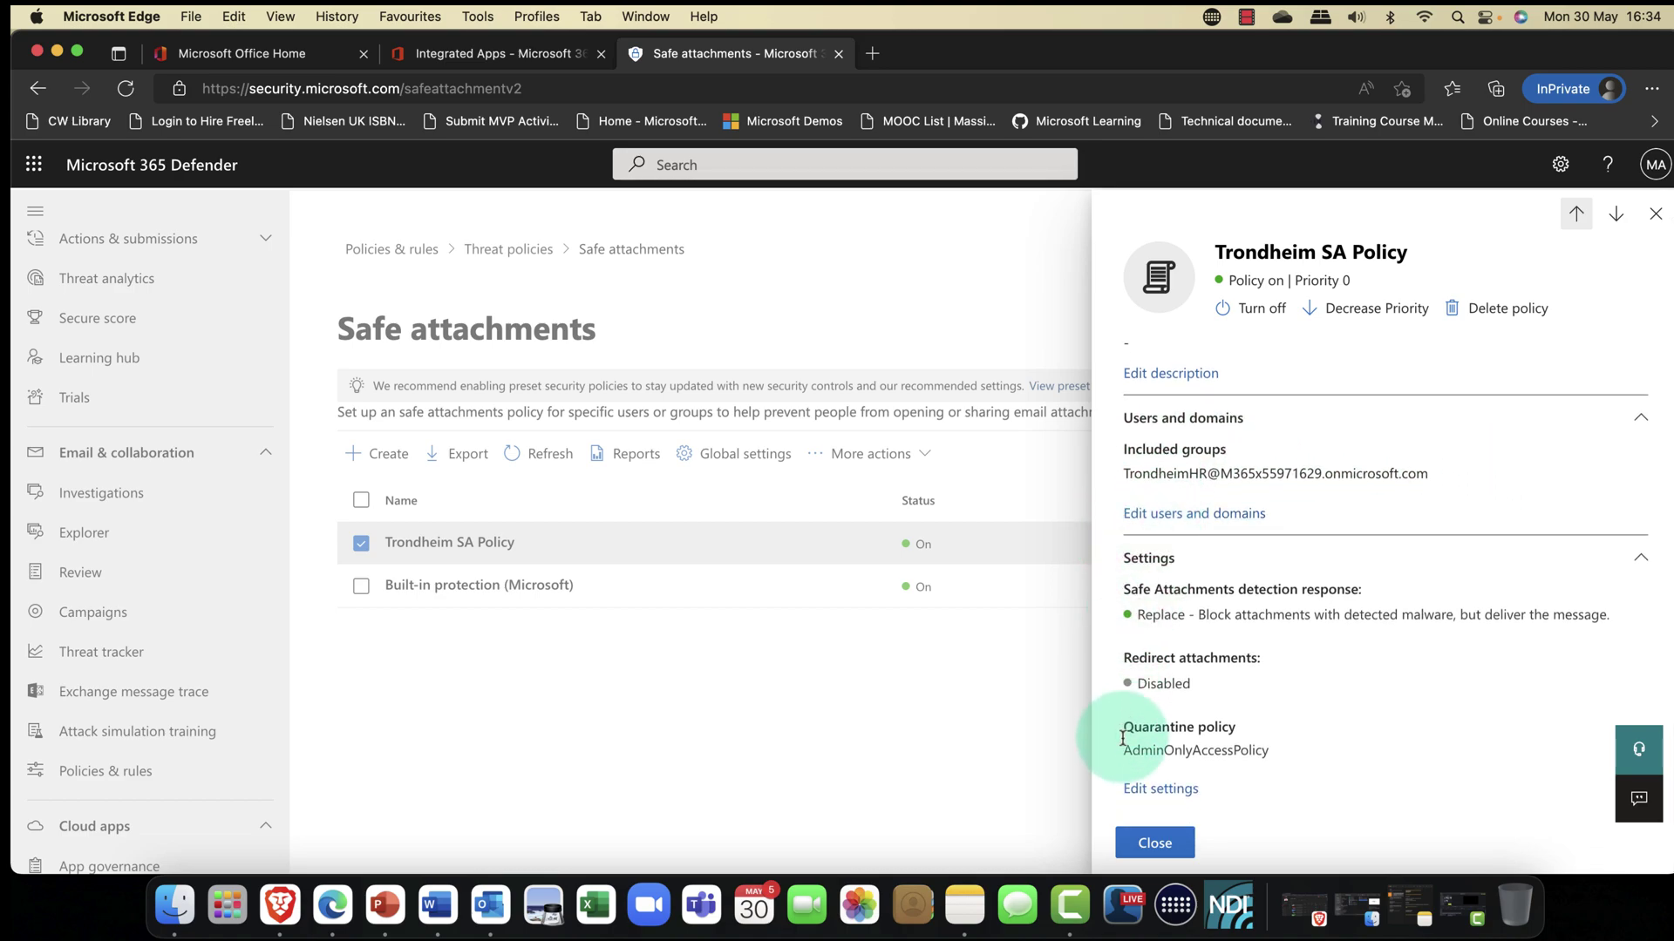
Step: Edit the Trondheim SA Policy settings and switch the unknown malware response from Off to Monitor
click(1135, 789)
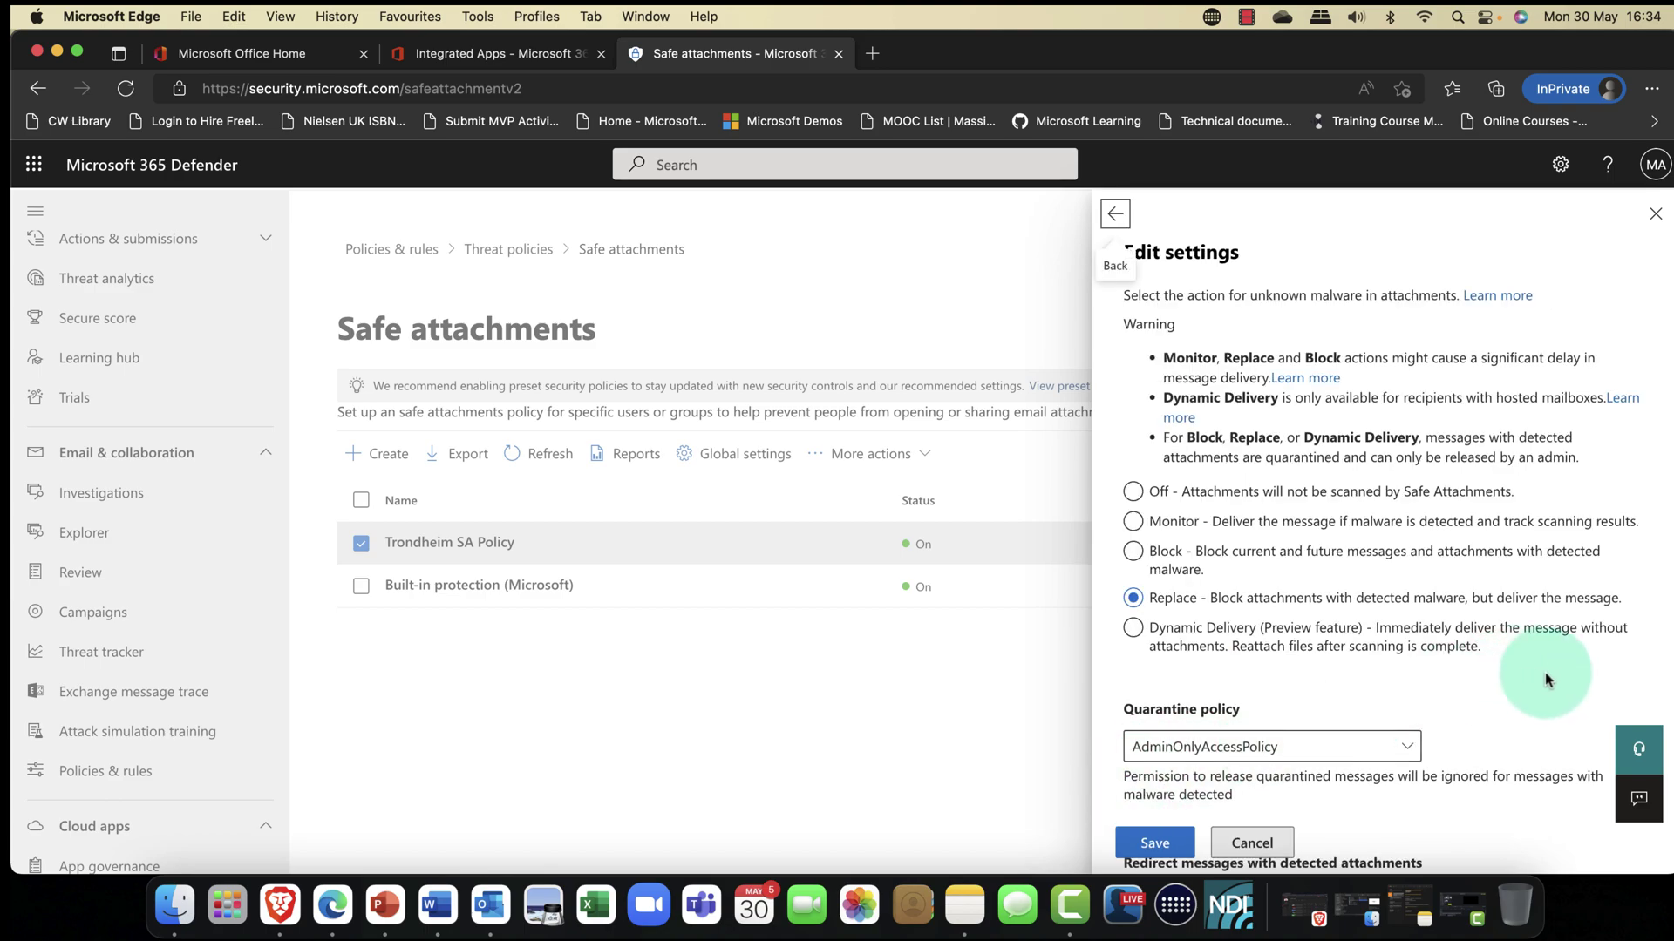
scroll(1669, 736, up, 2)
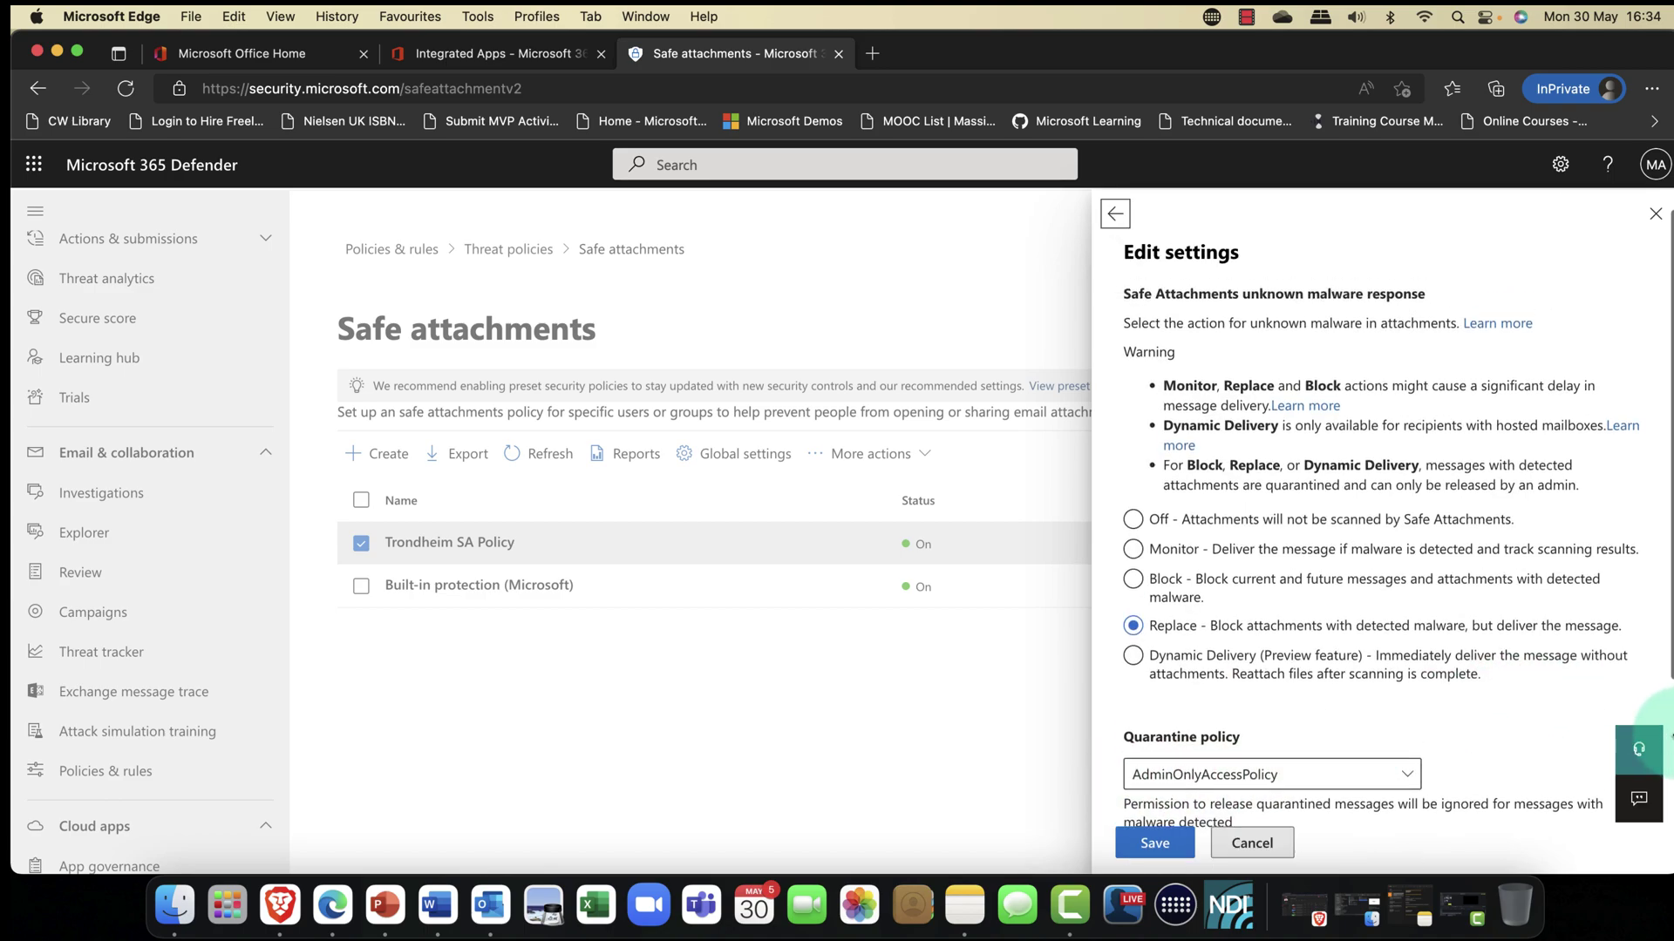
scroll(1558, 714, down, 4)
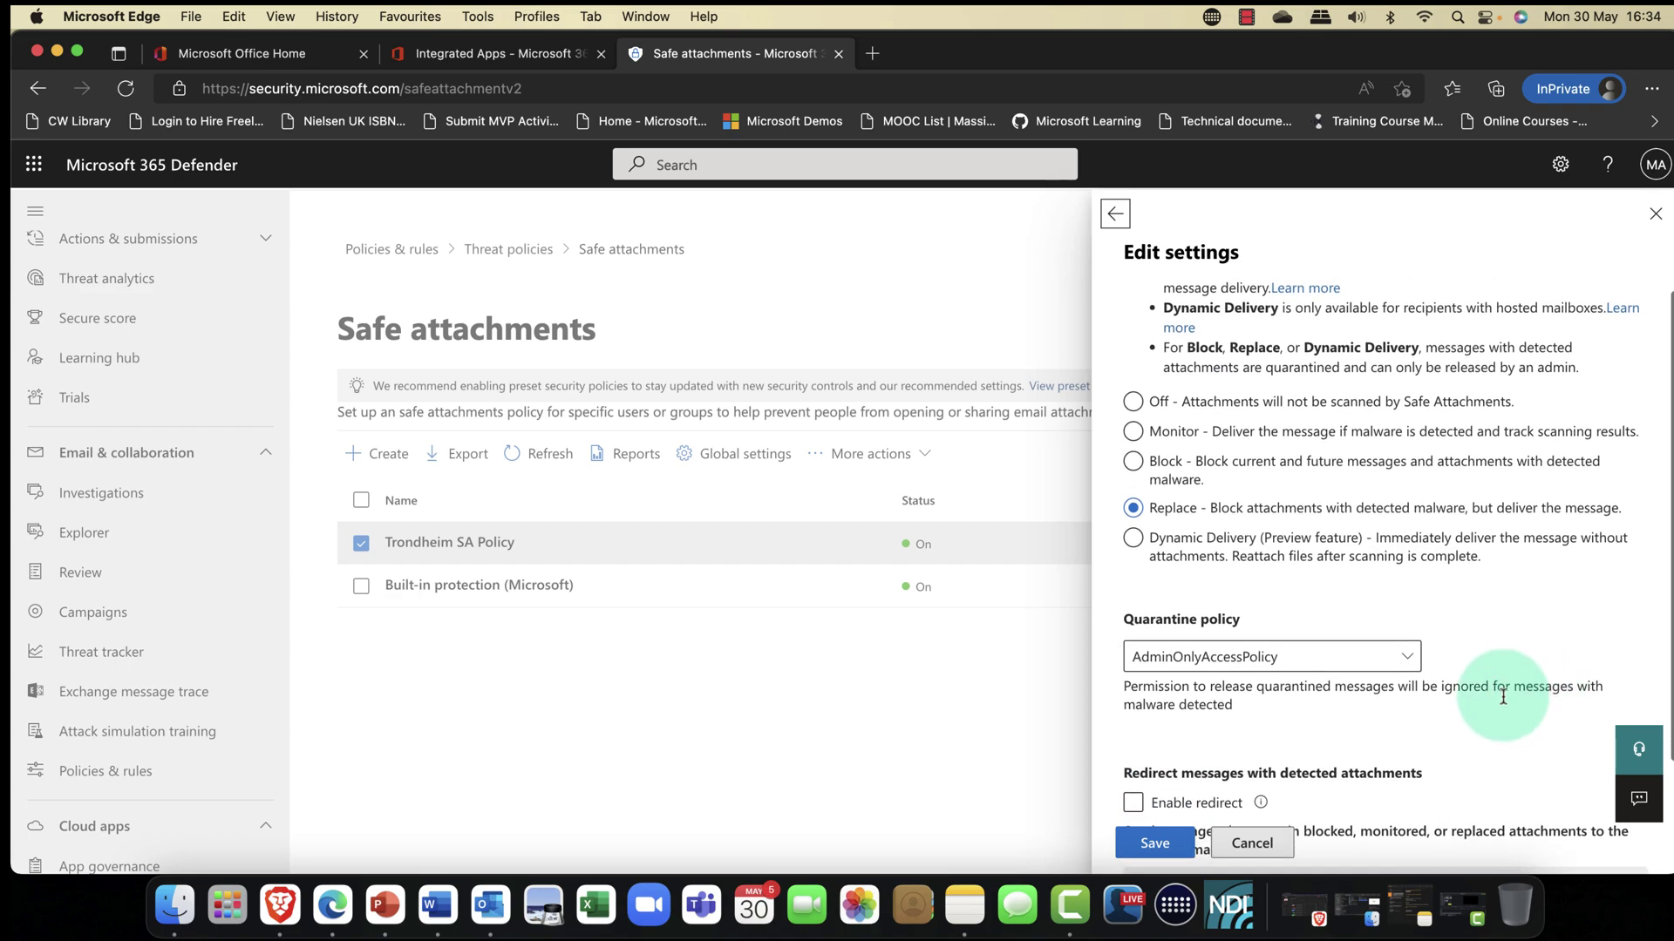
scroll(1499, 693, up, 3)
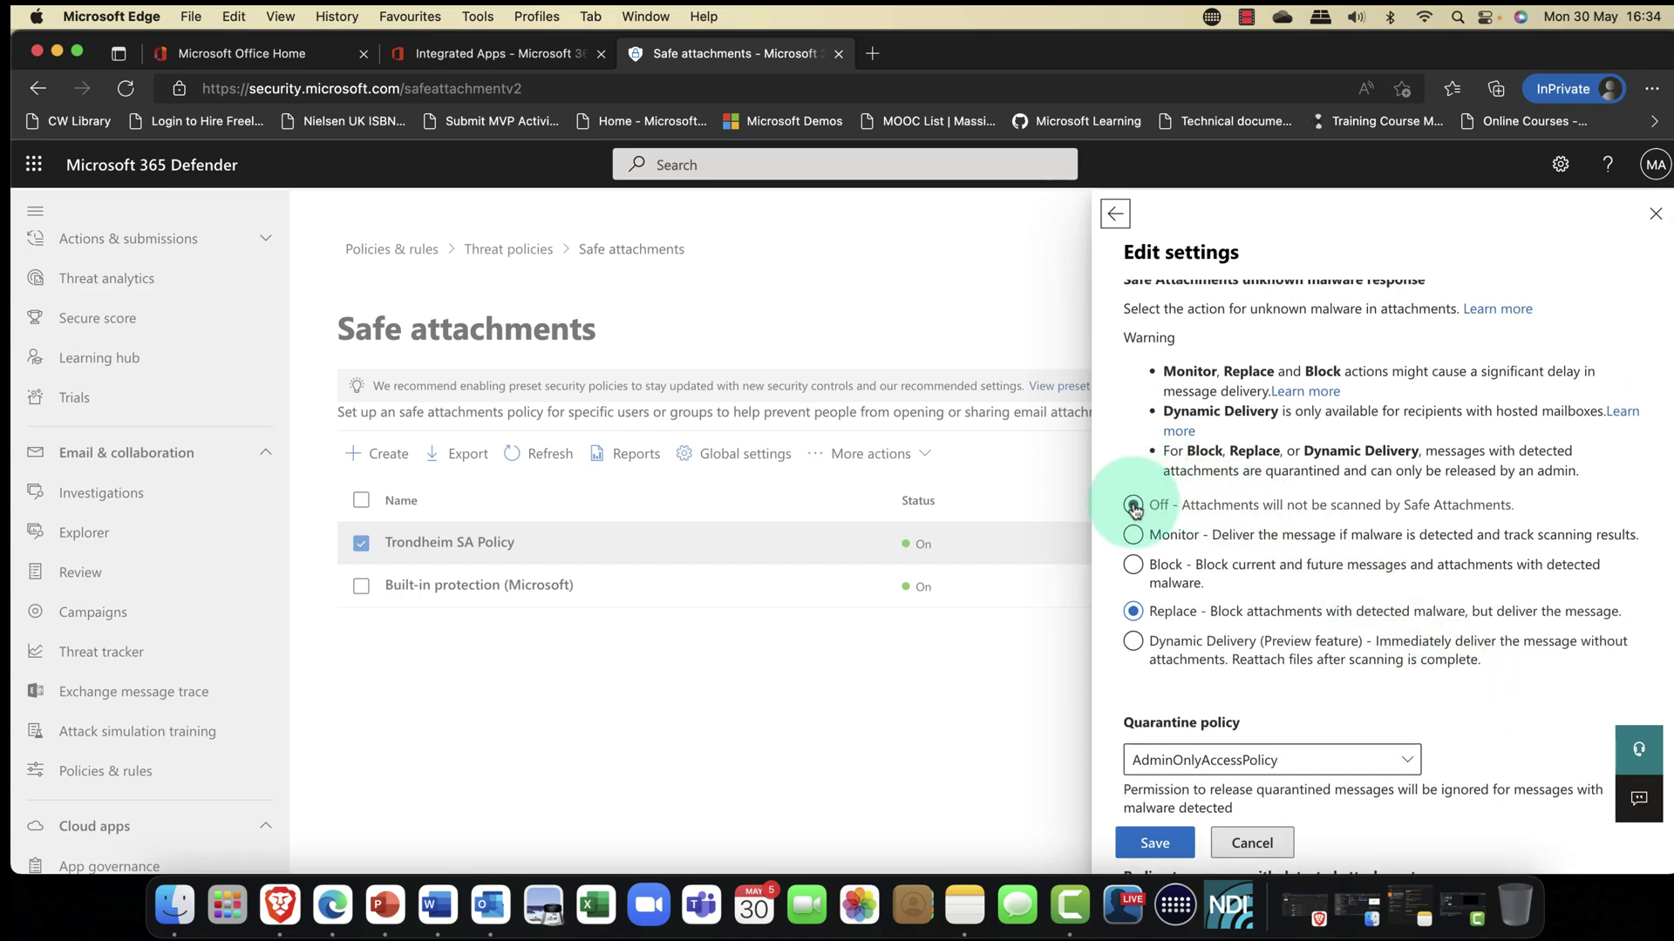
click(1134, 507)
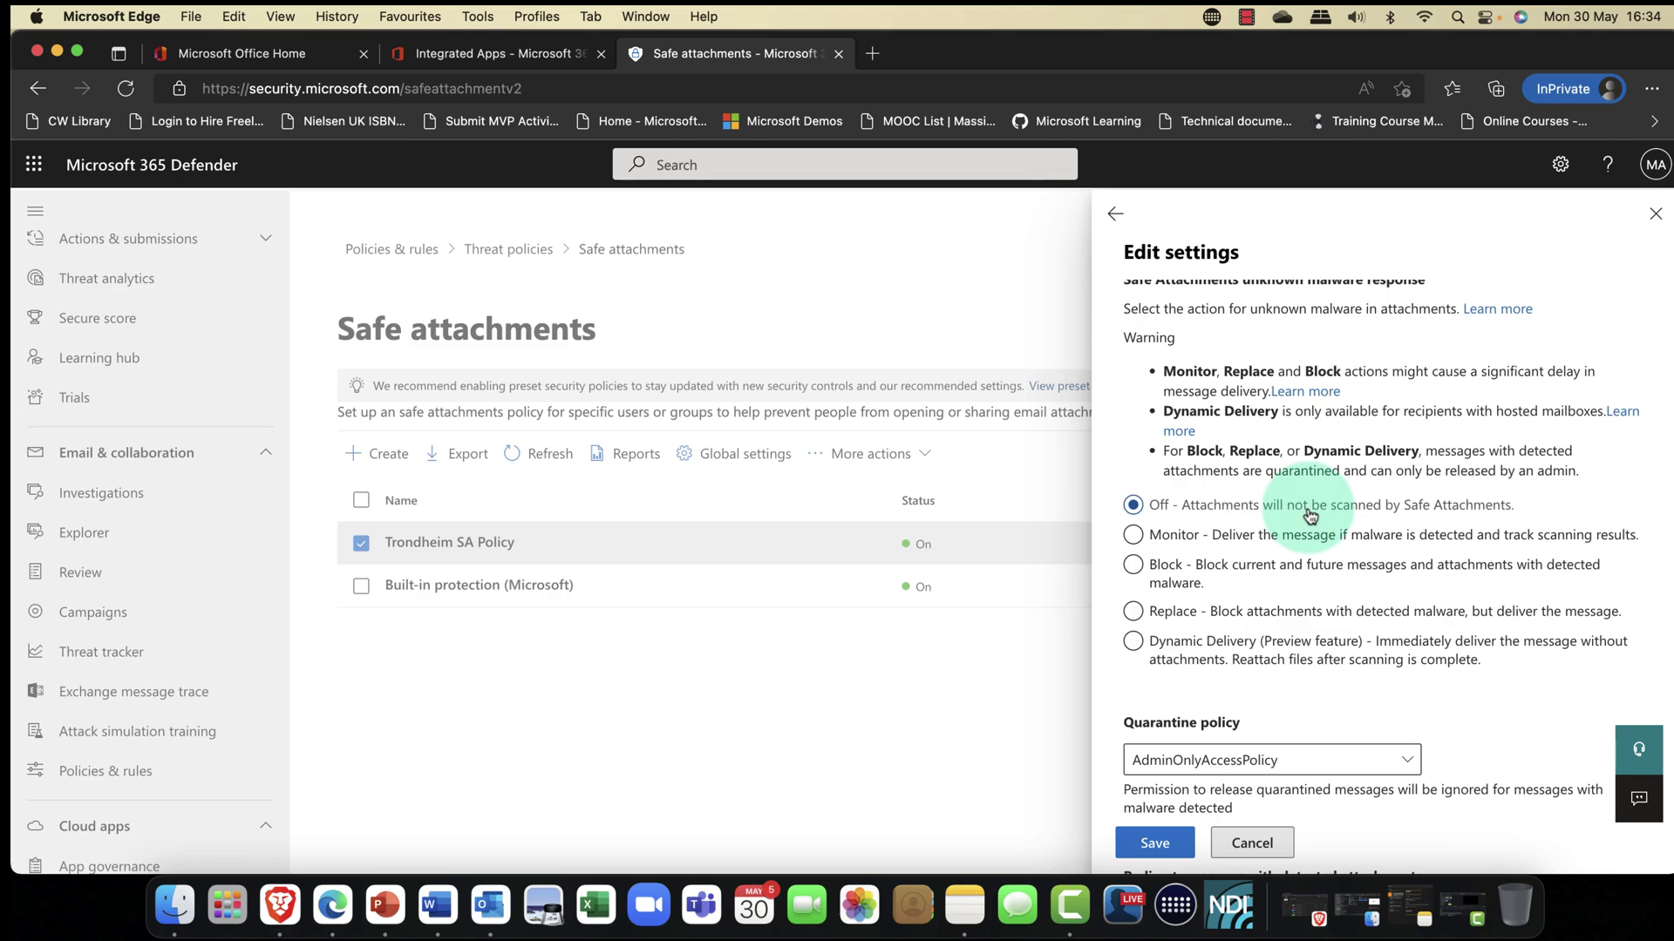
click(1145, 538)
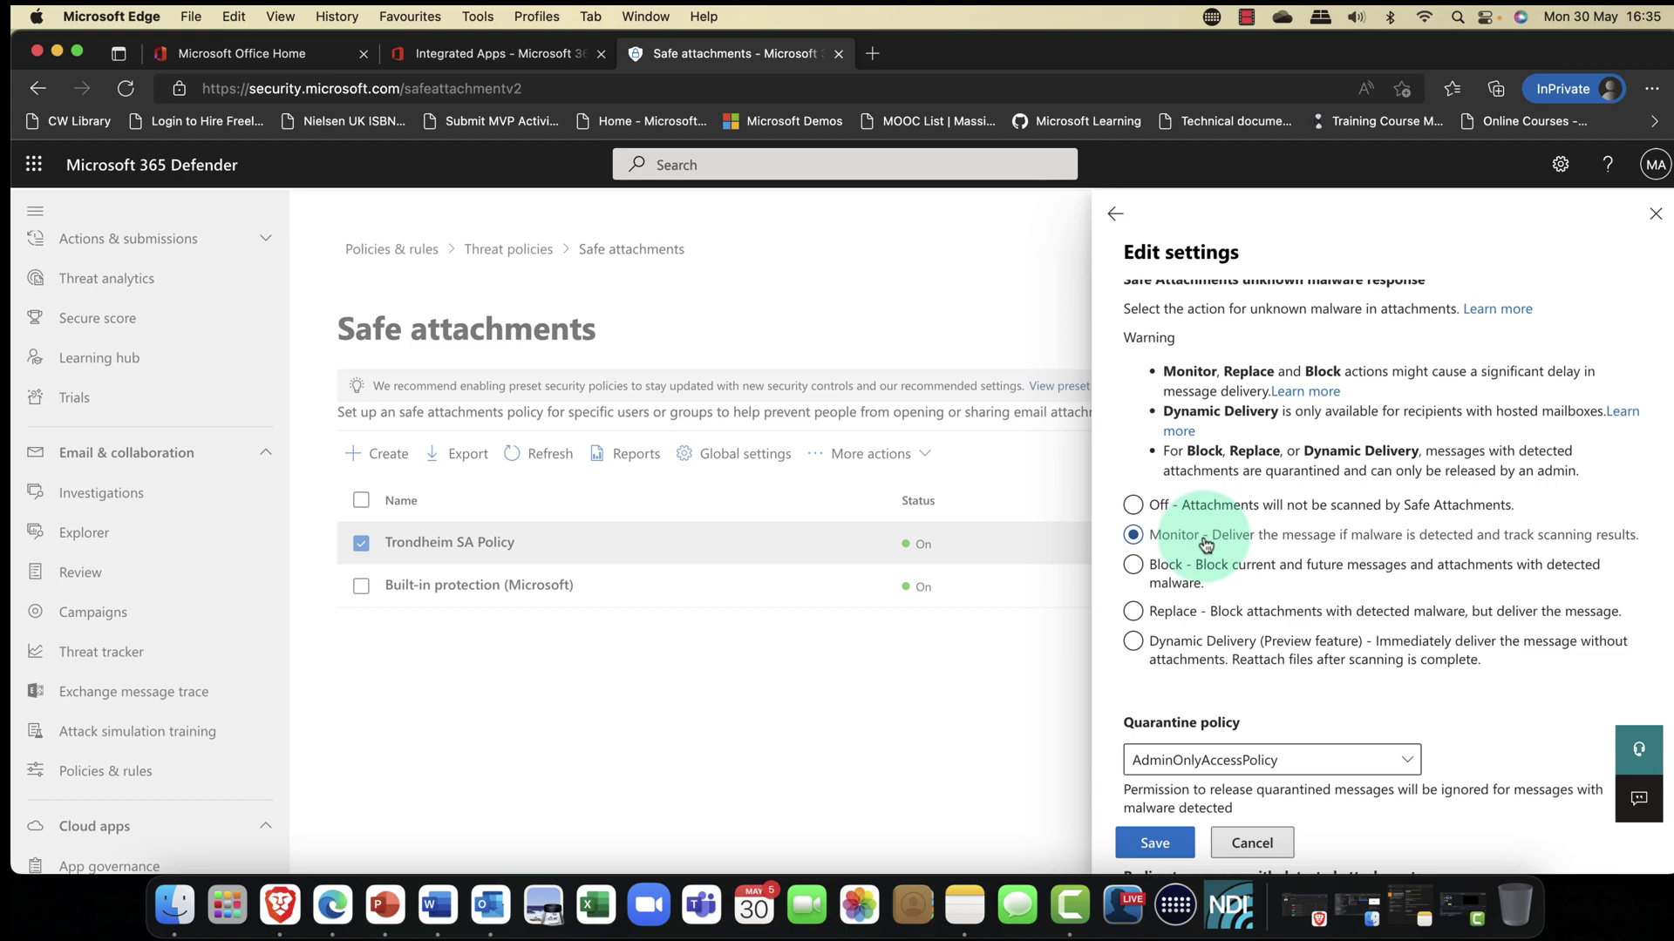
Step: Step the unknown malware response through Block and Replace, ending on Dynamic Delivery (Preview feature)
click(1142, 566)
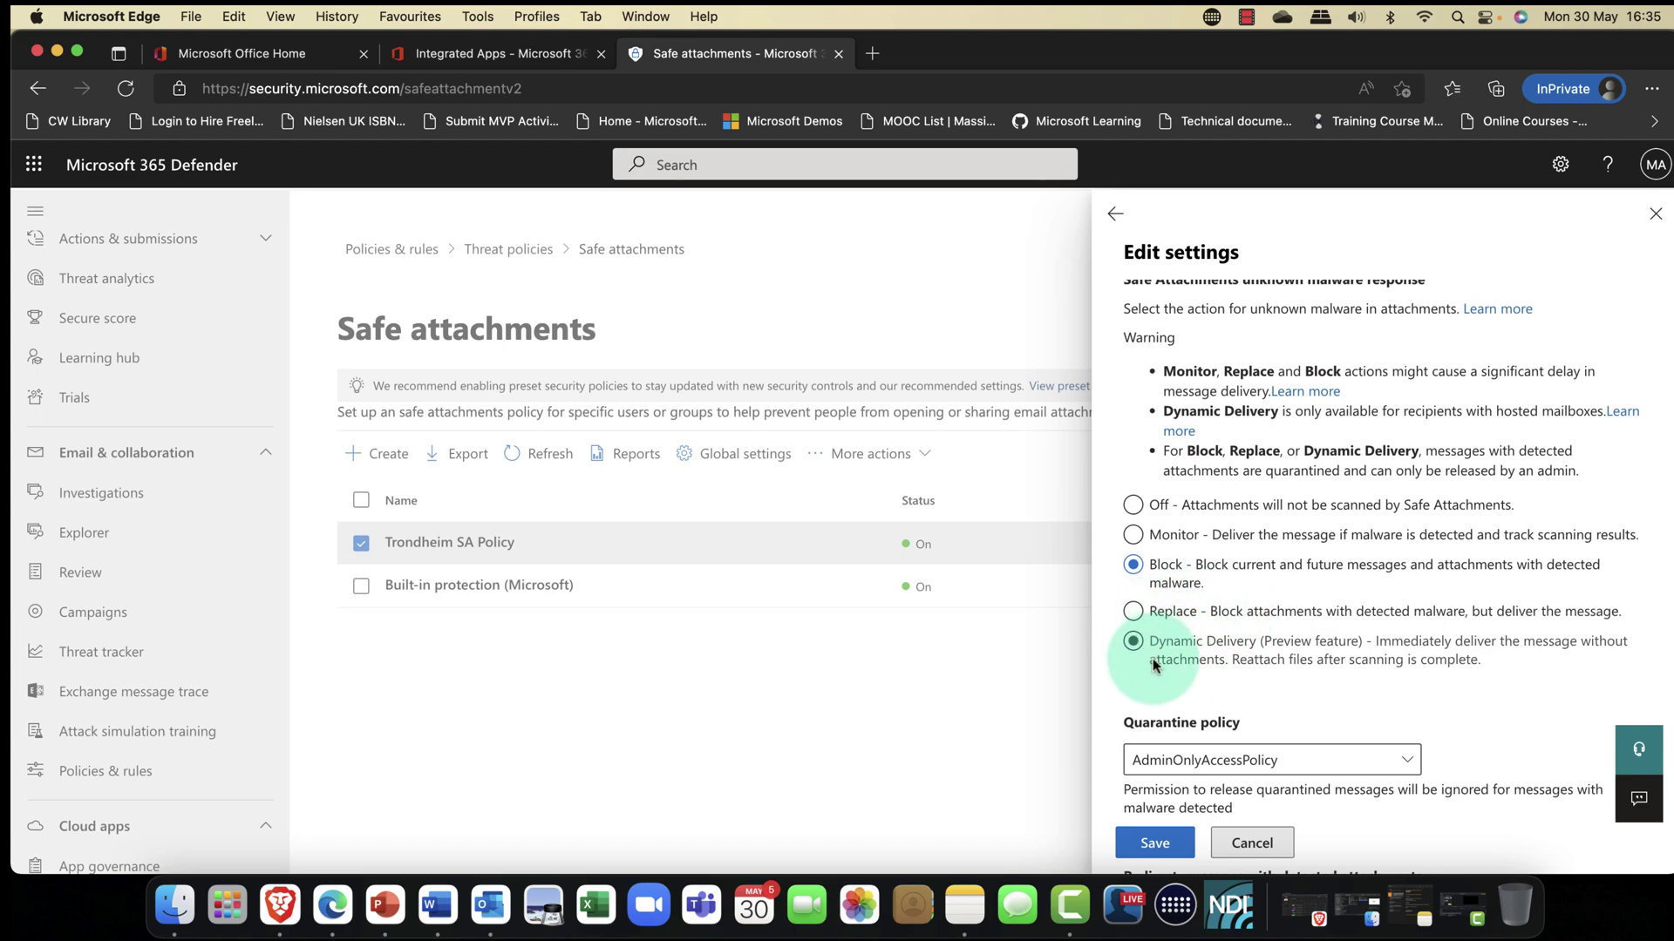
click(1134, 612)
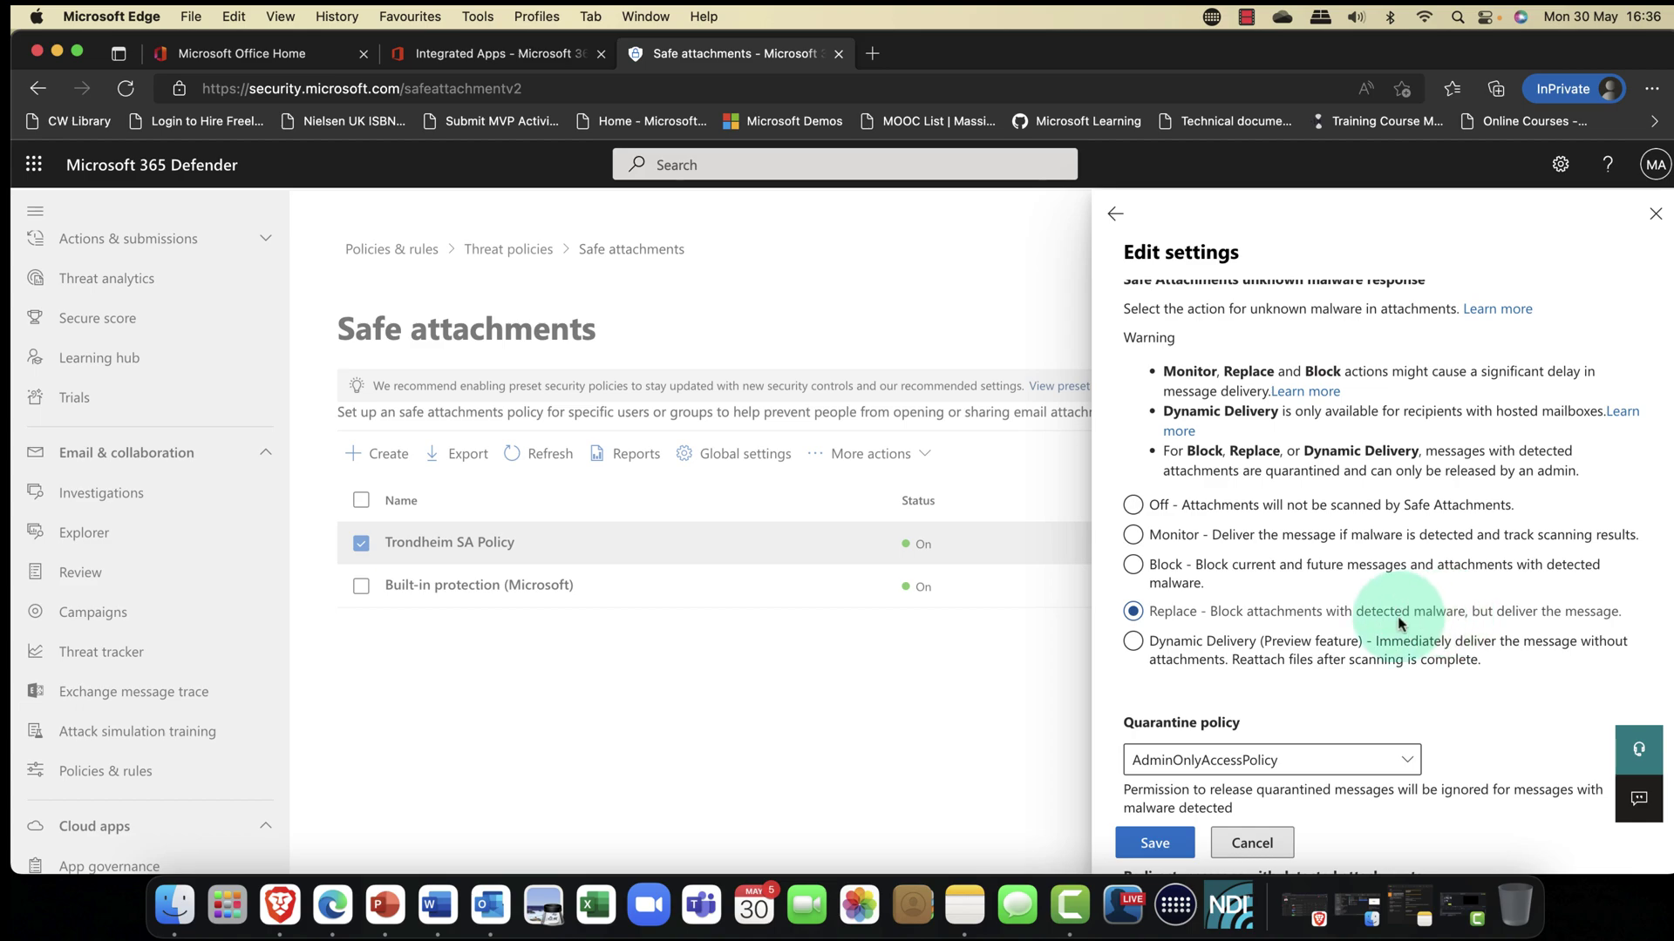
click(1132, 642)
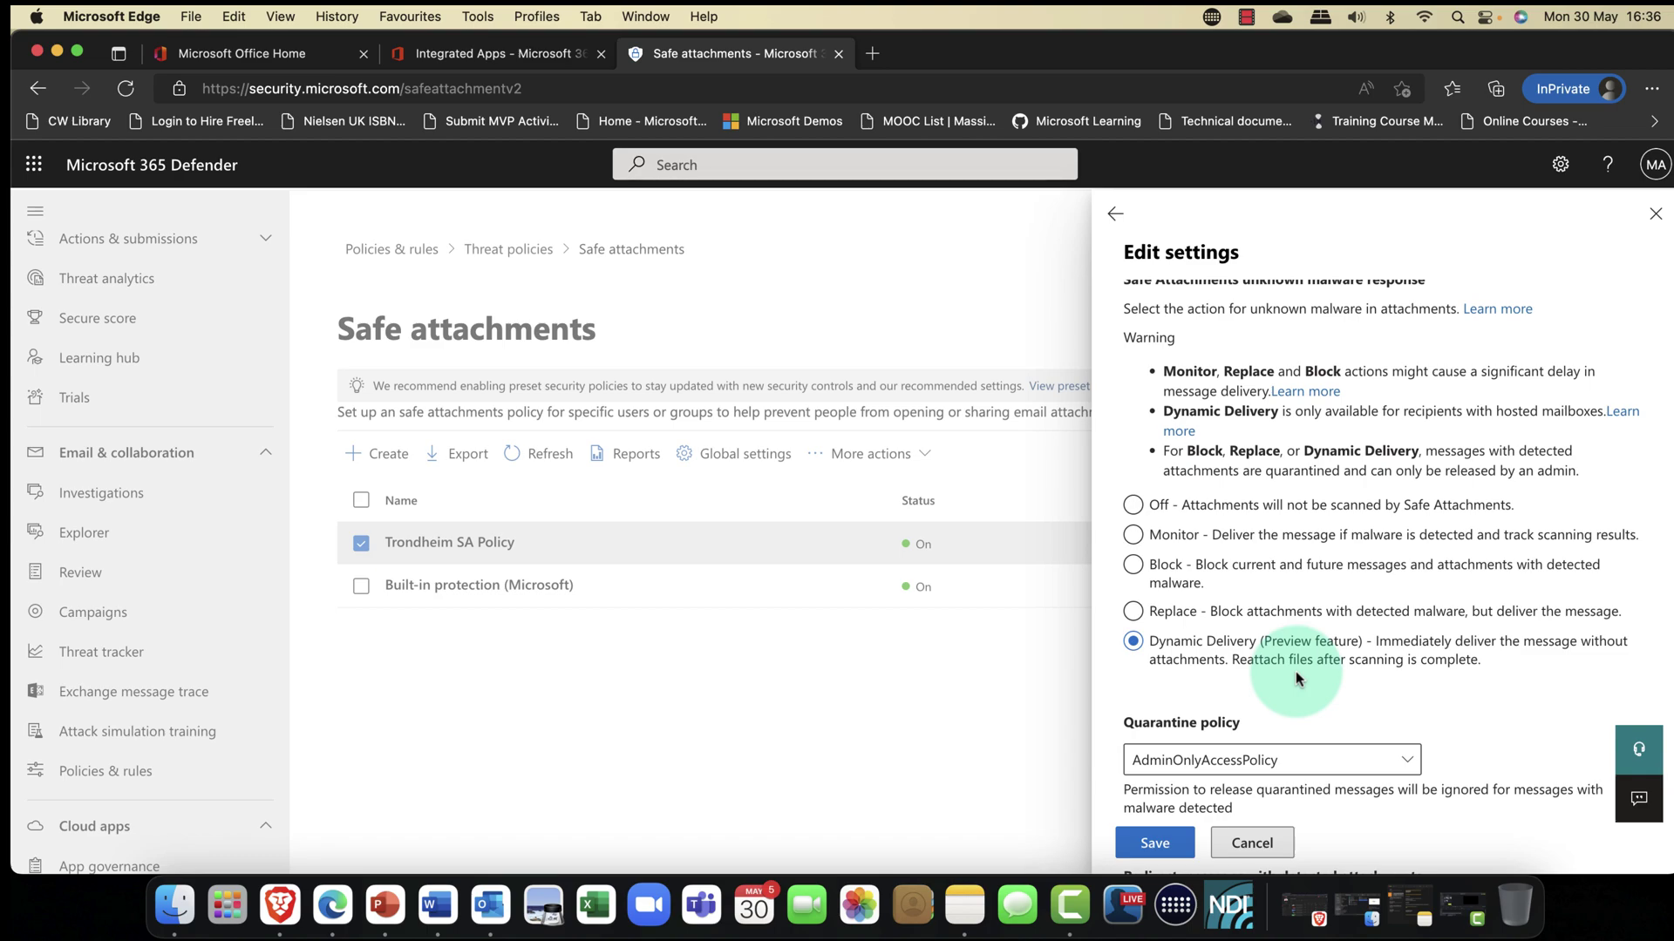
Step: Cycle the unknown malware response through Off, Monitor, Block, Replace and Dynamic Delivery
click(1182, 505)
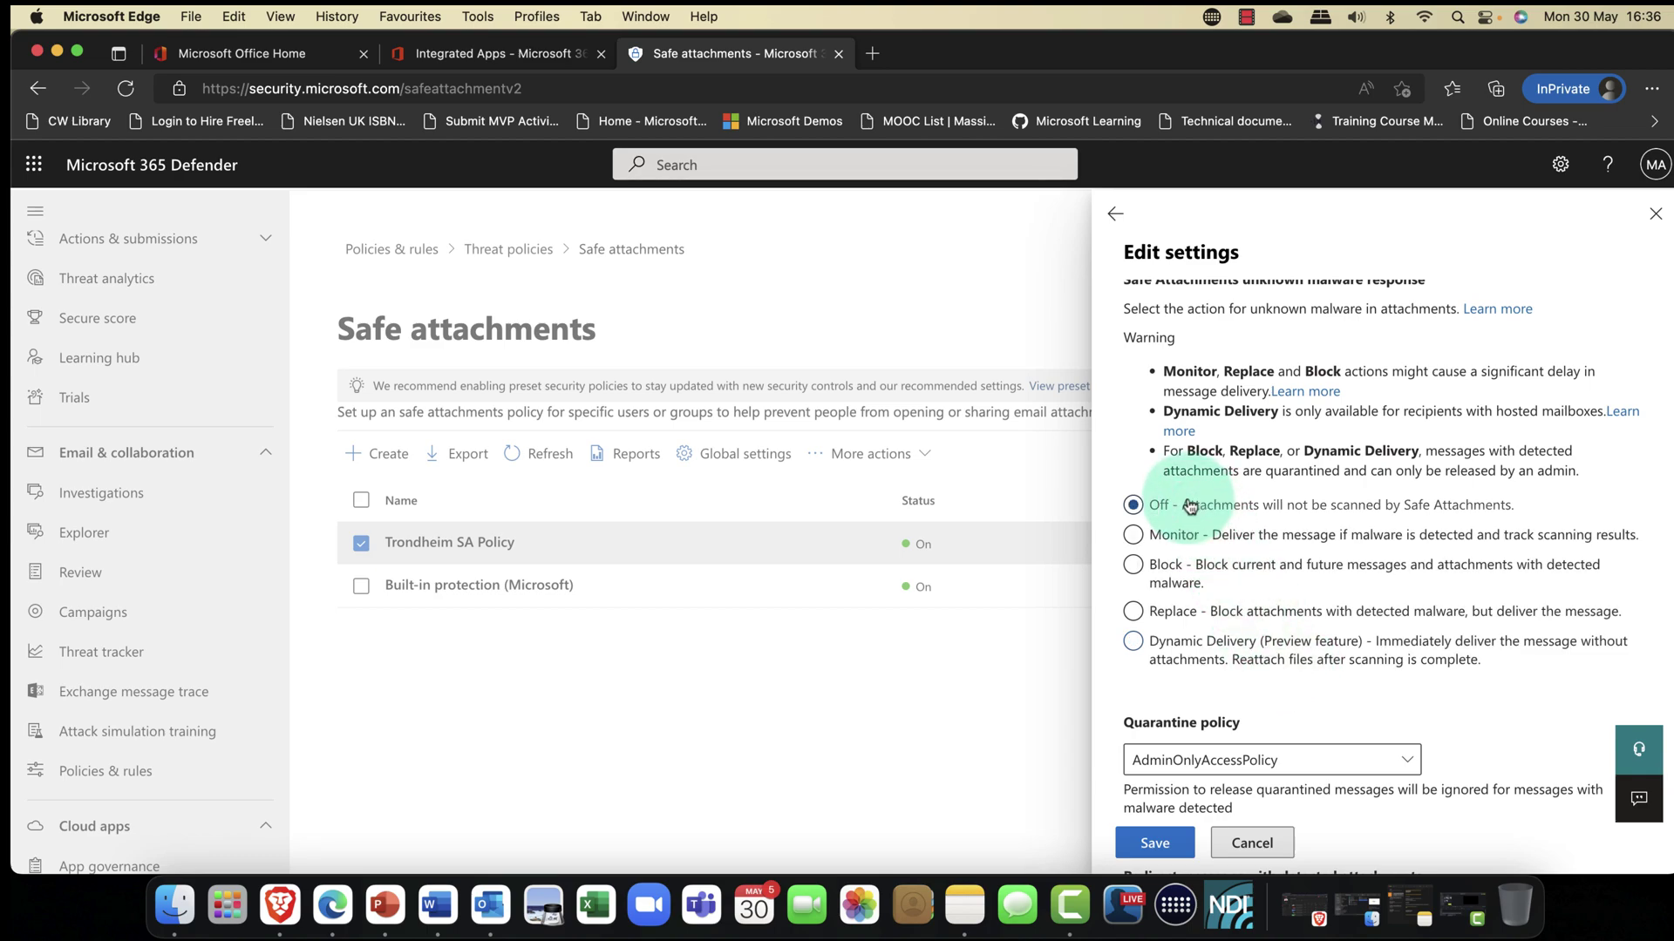
click(1172, 540)
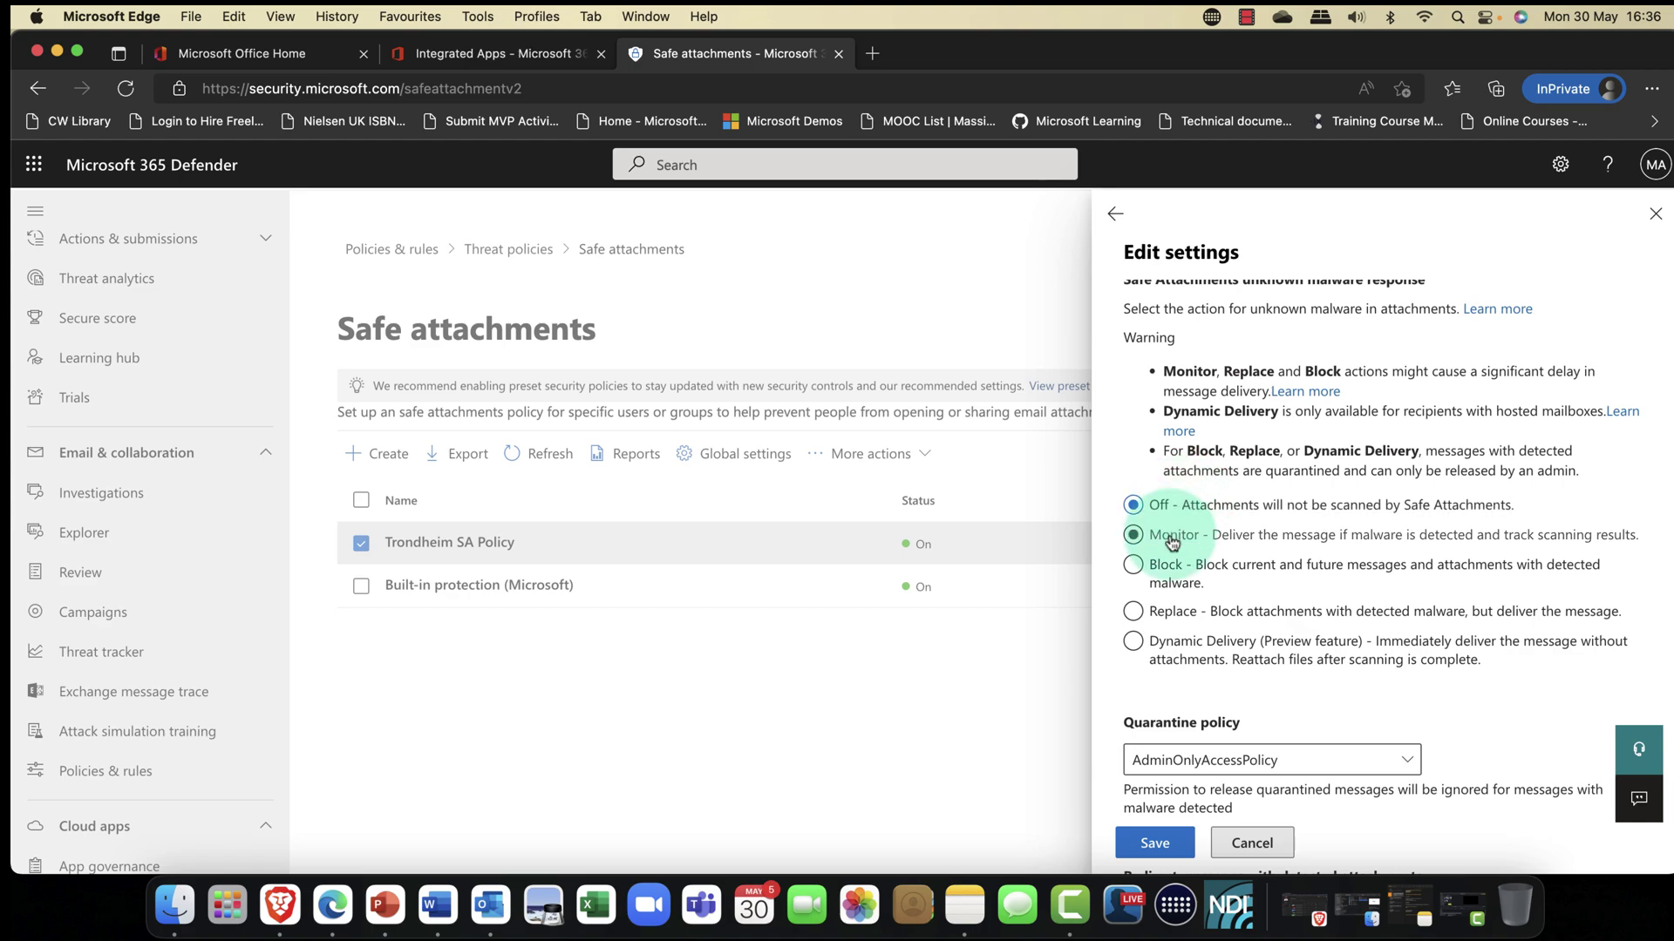
click(1182, 568)
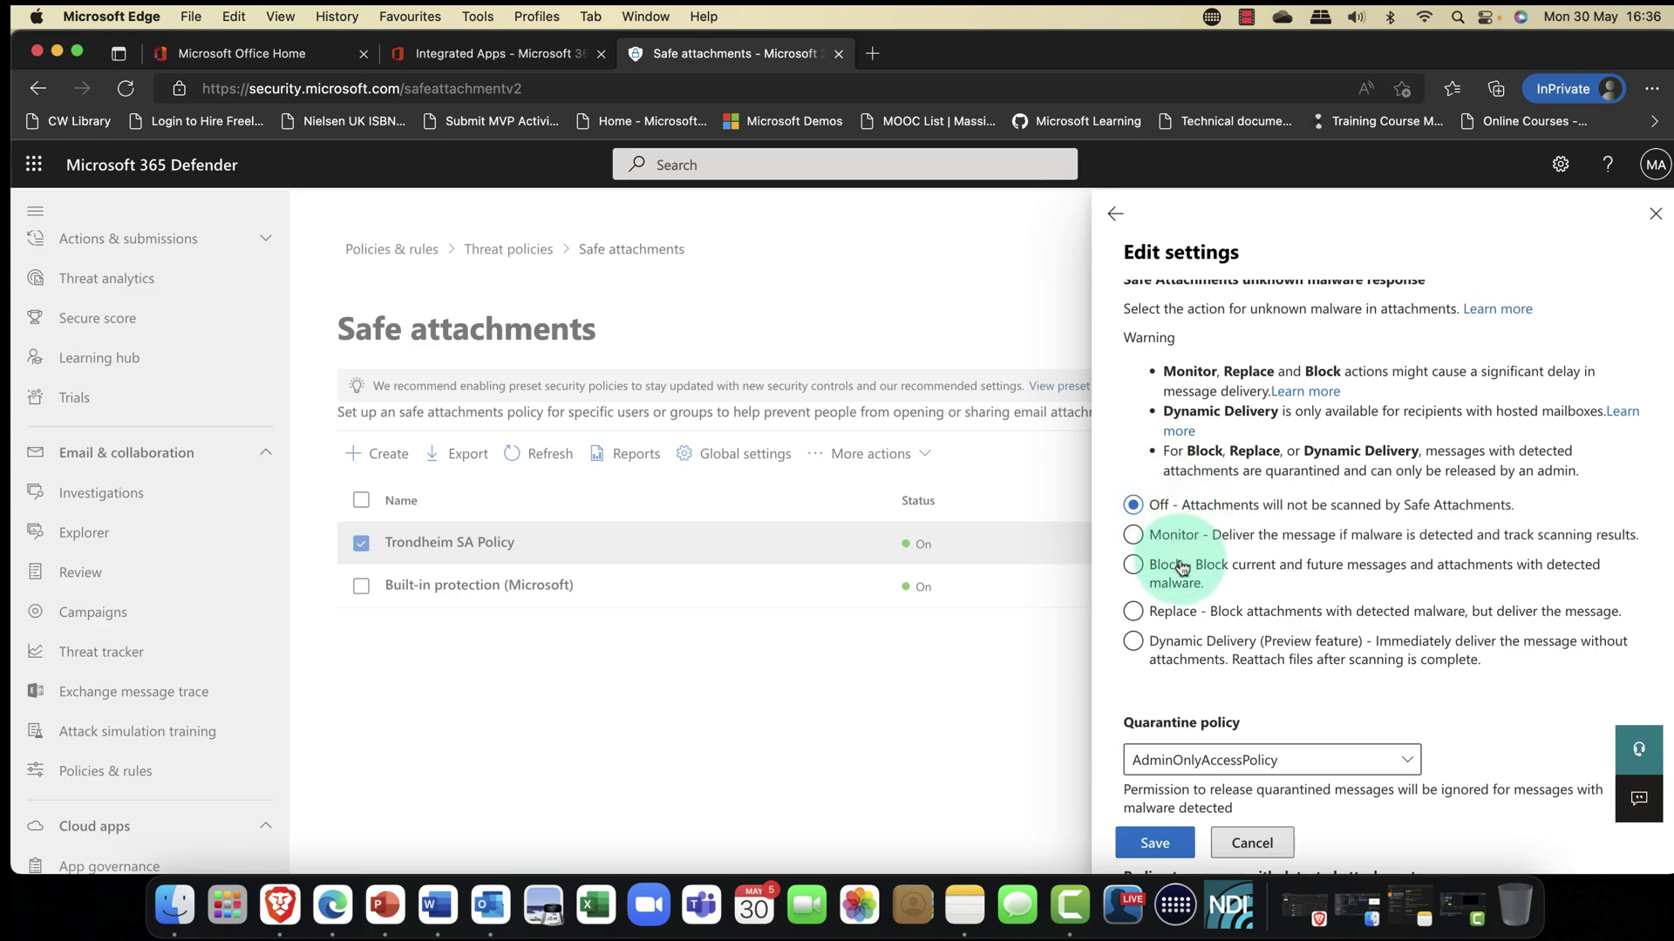
click(1181, 619)
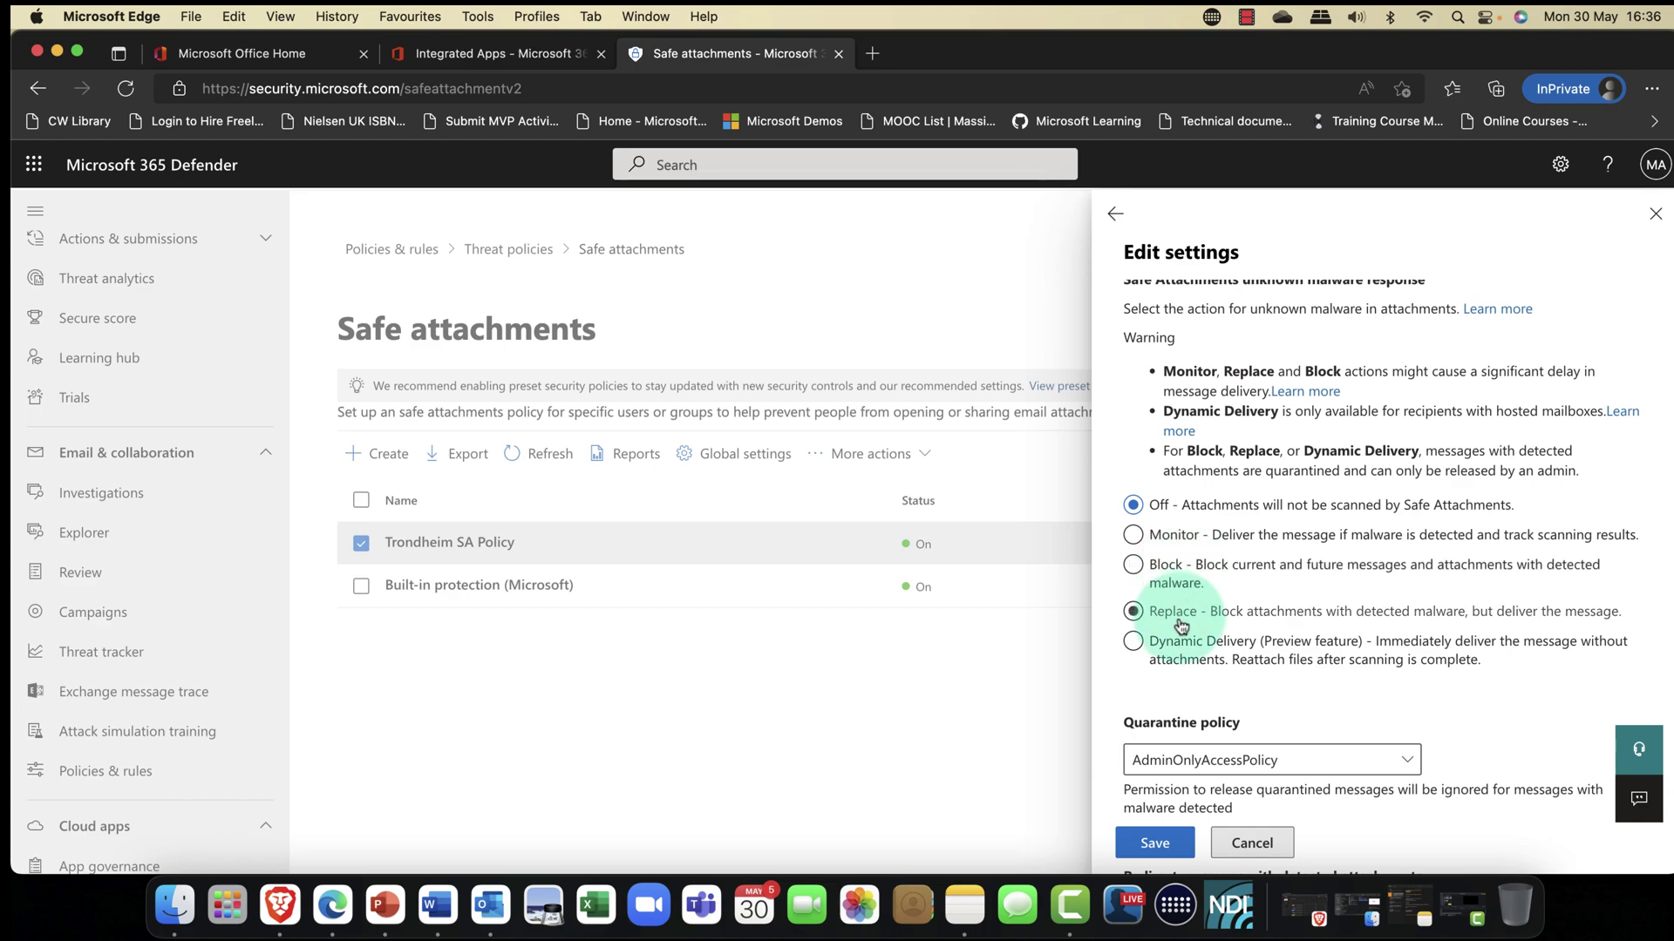
click(1188, 652)
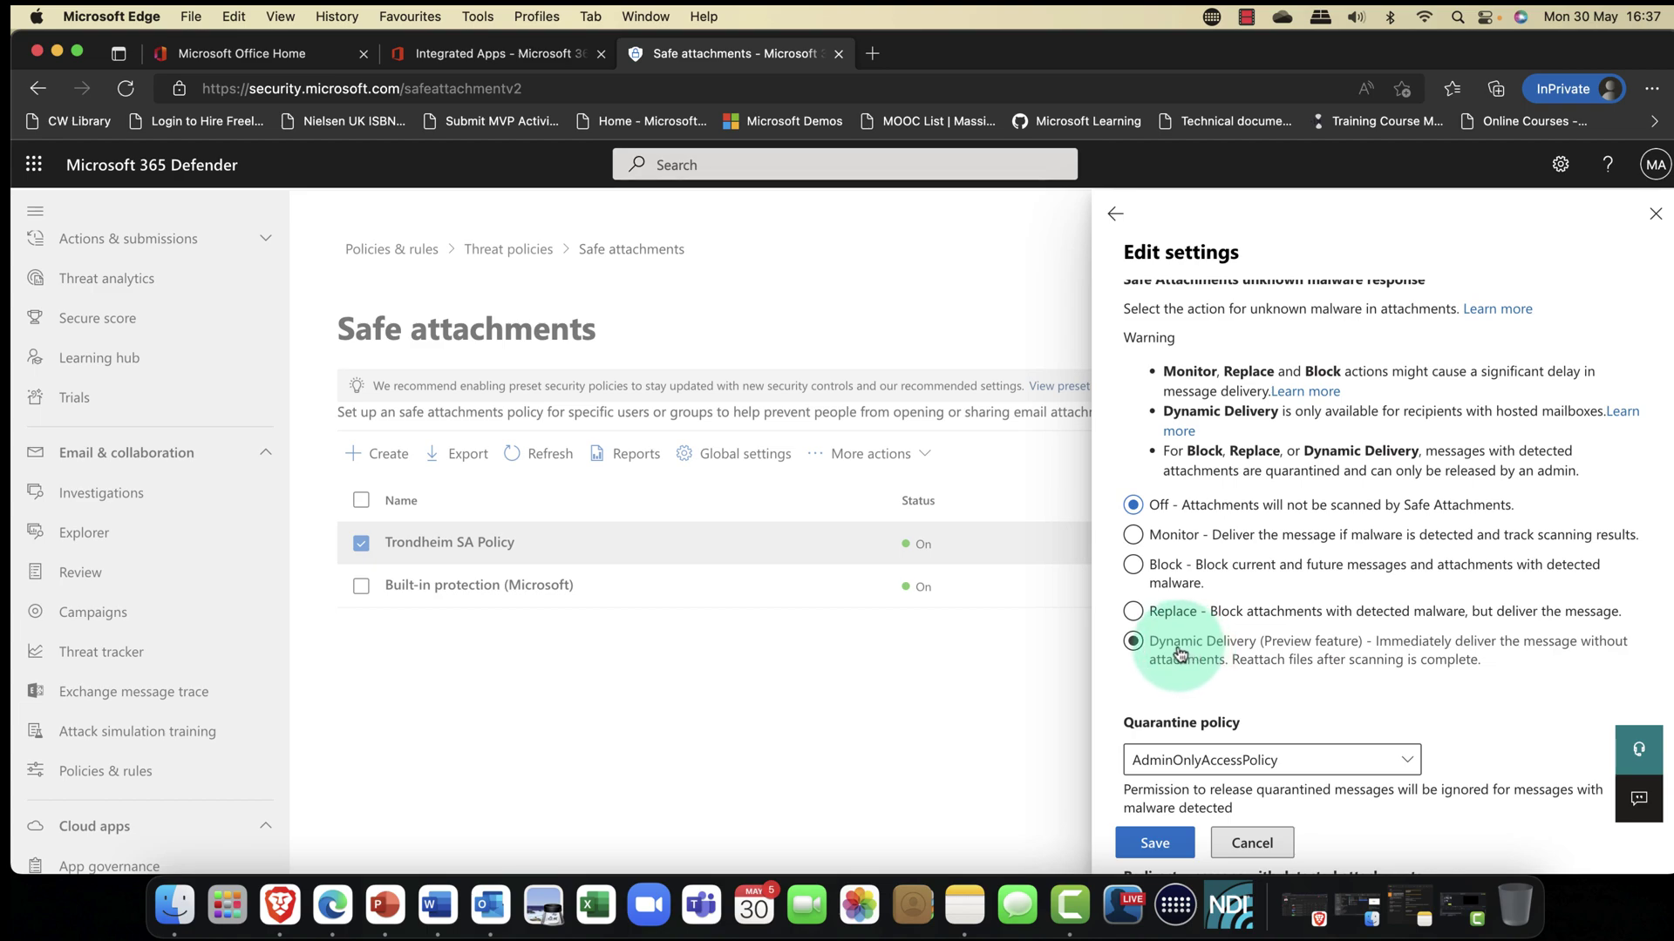
click(1175, 613)
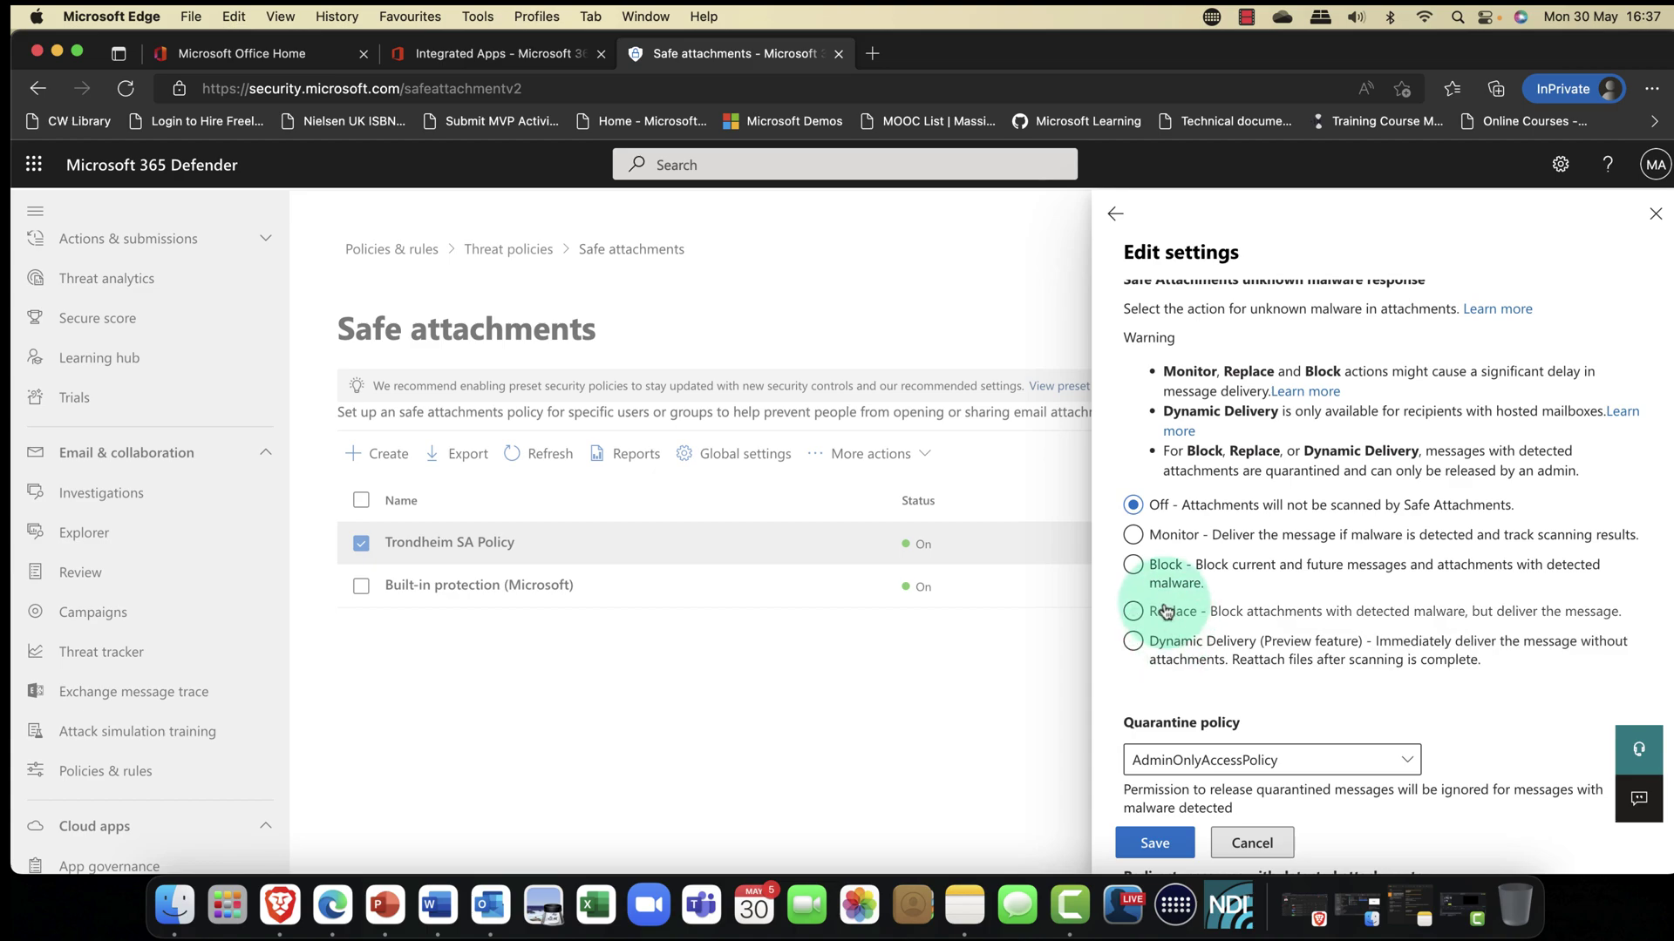
click(1160, 619)
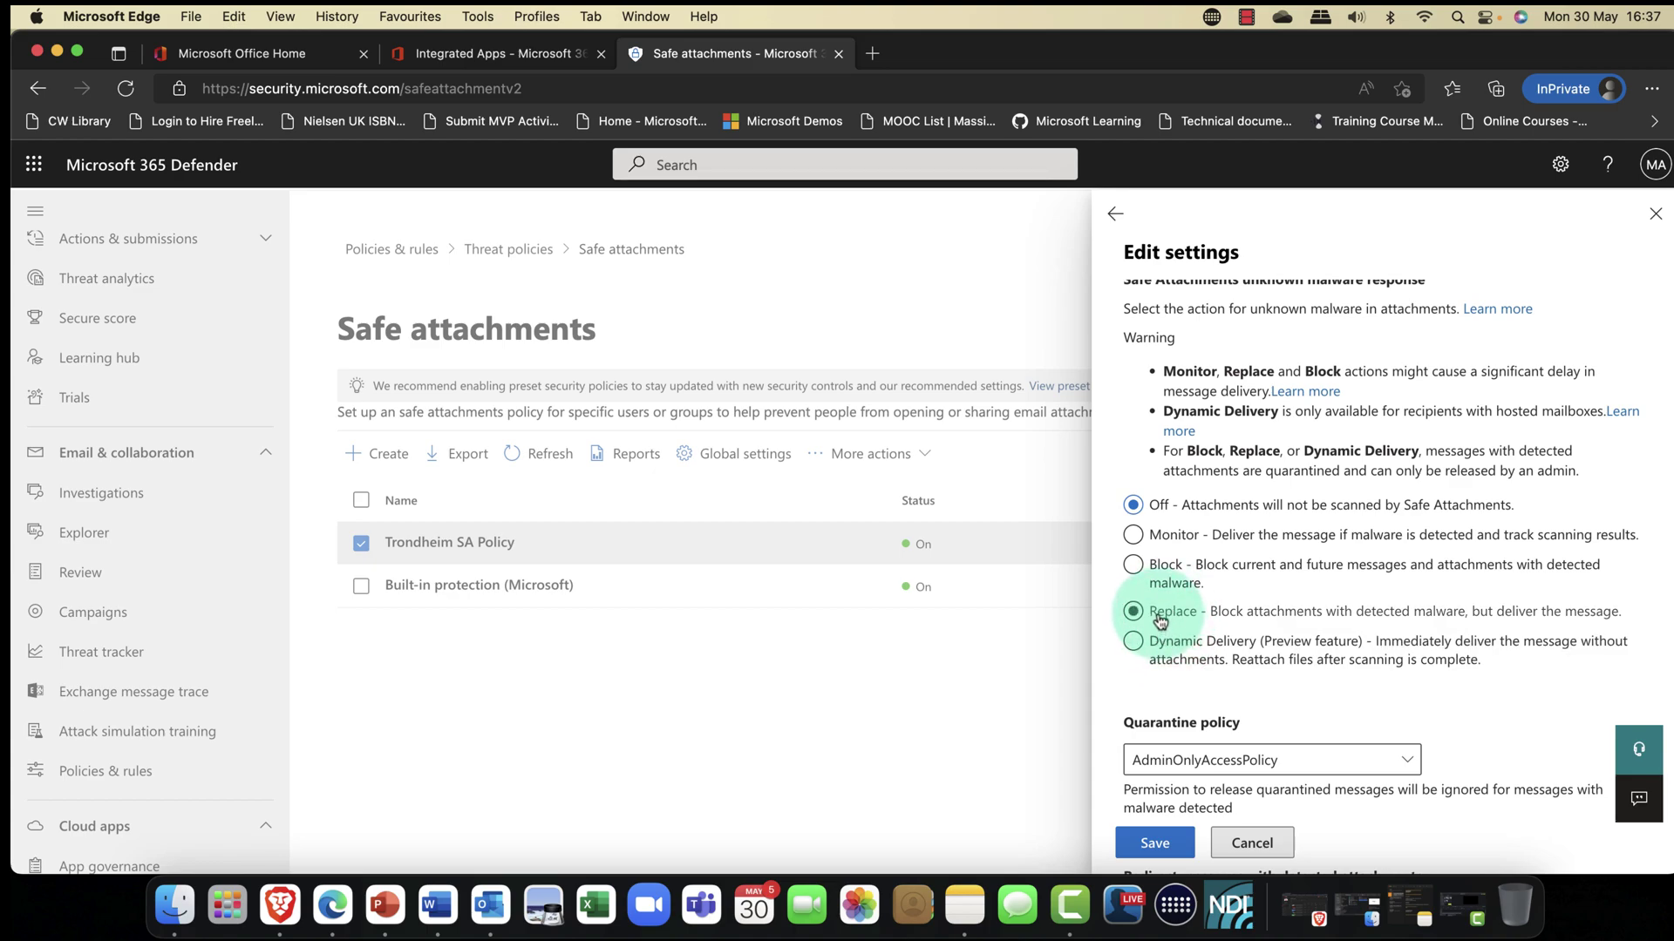
click(1168, 647)
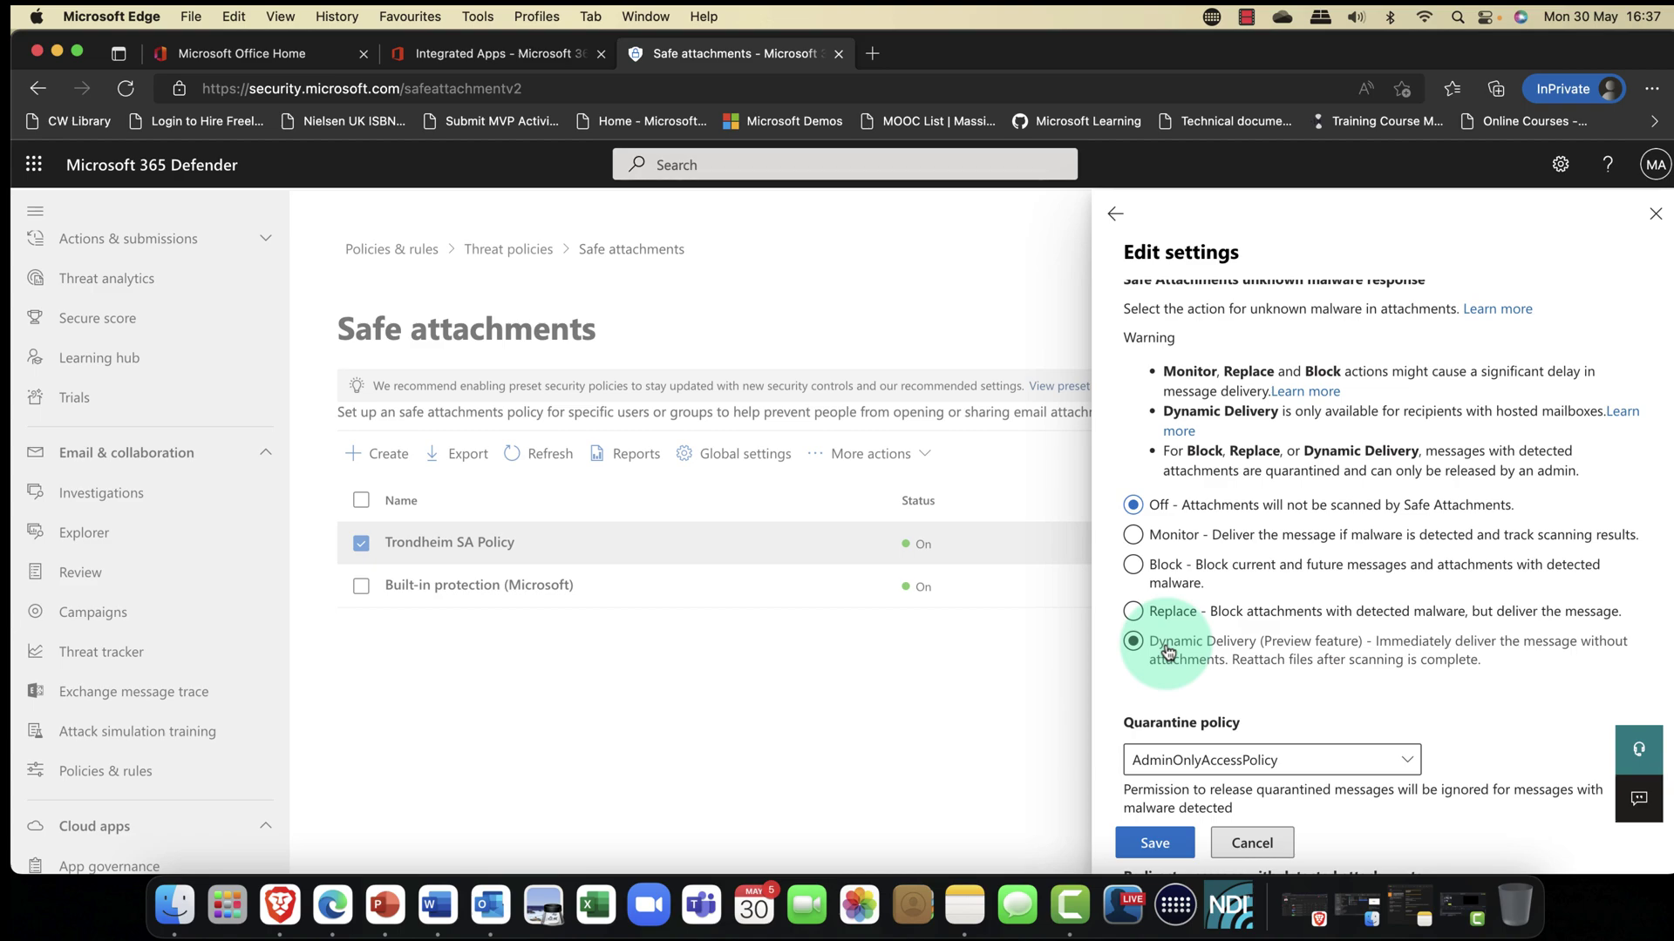
Step: Review the redirect and apply options, then save the Trondheim SA Policy with response Off
scroll(1164, 645, down, 1)
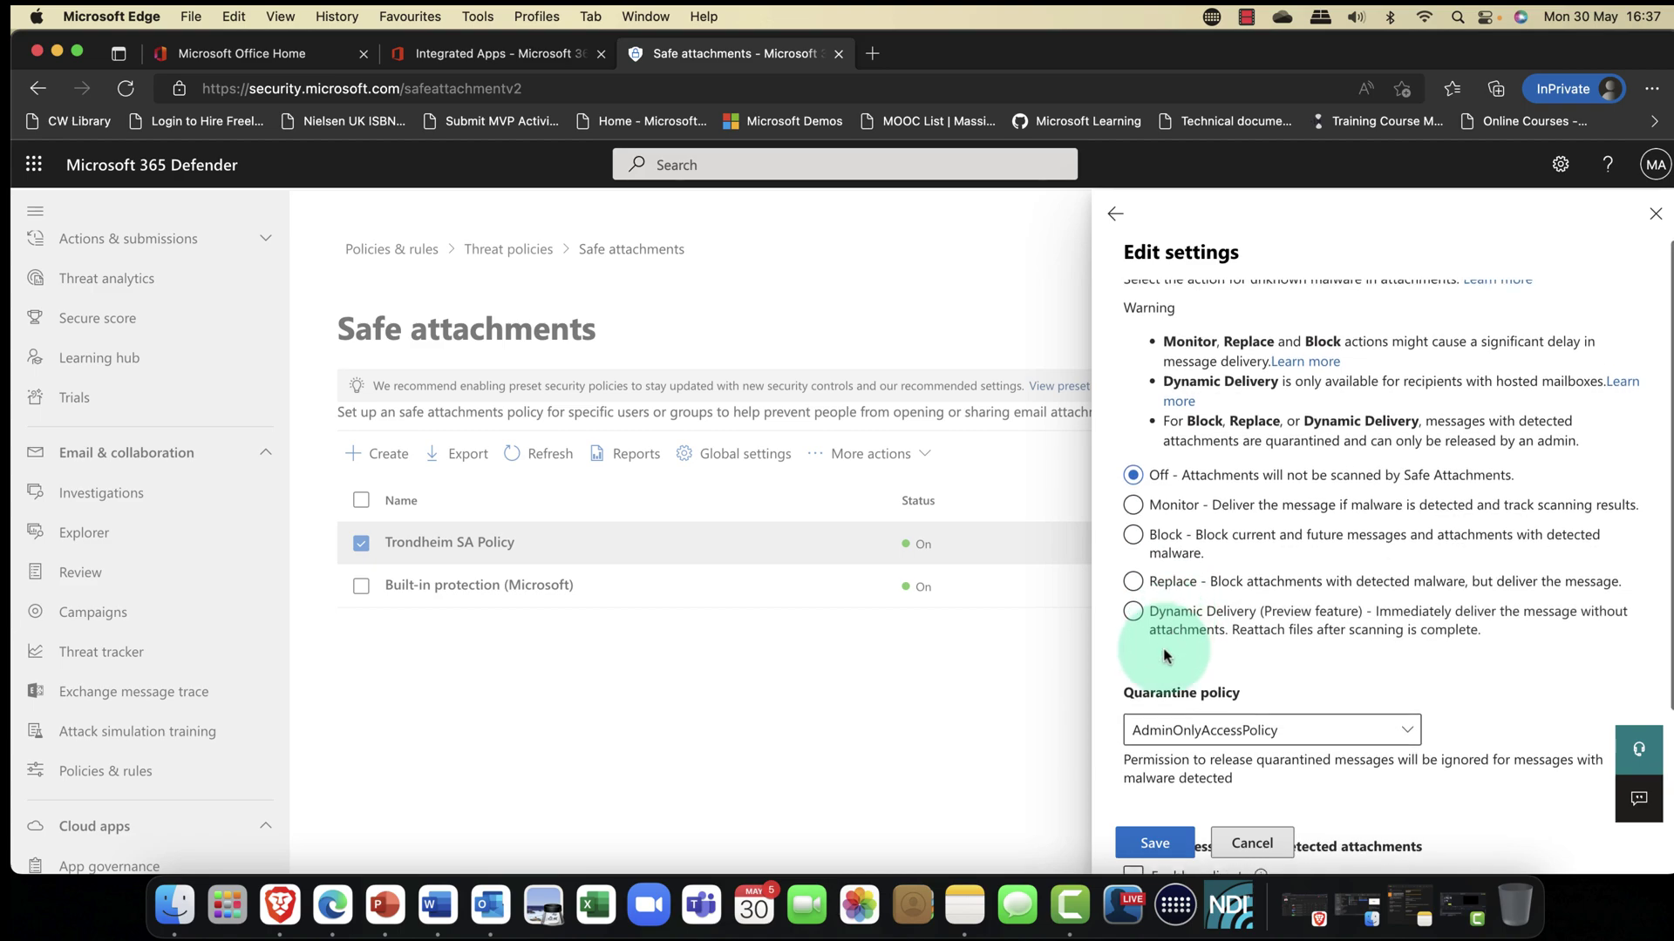
scroll(1266, 751, down, 5)
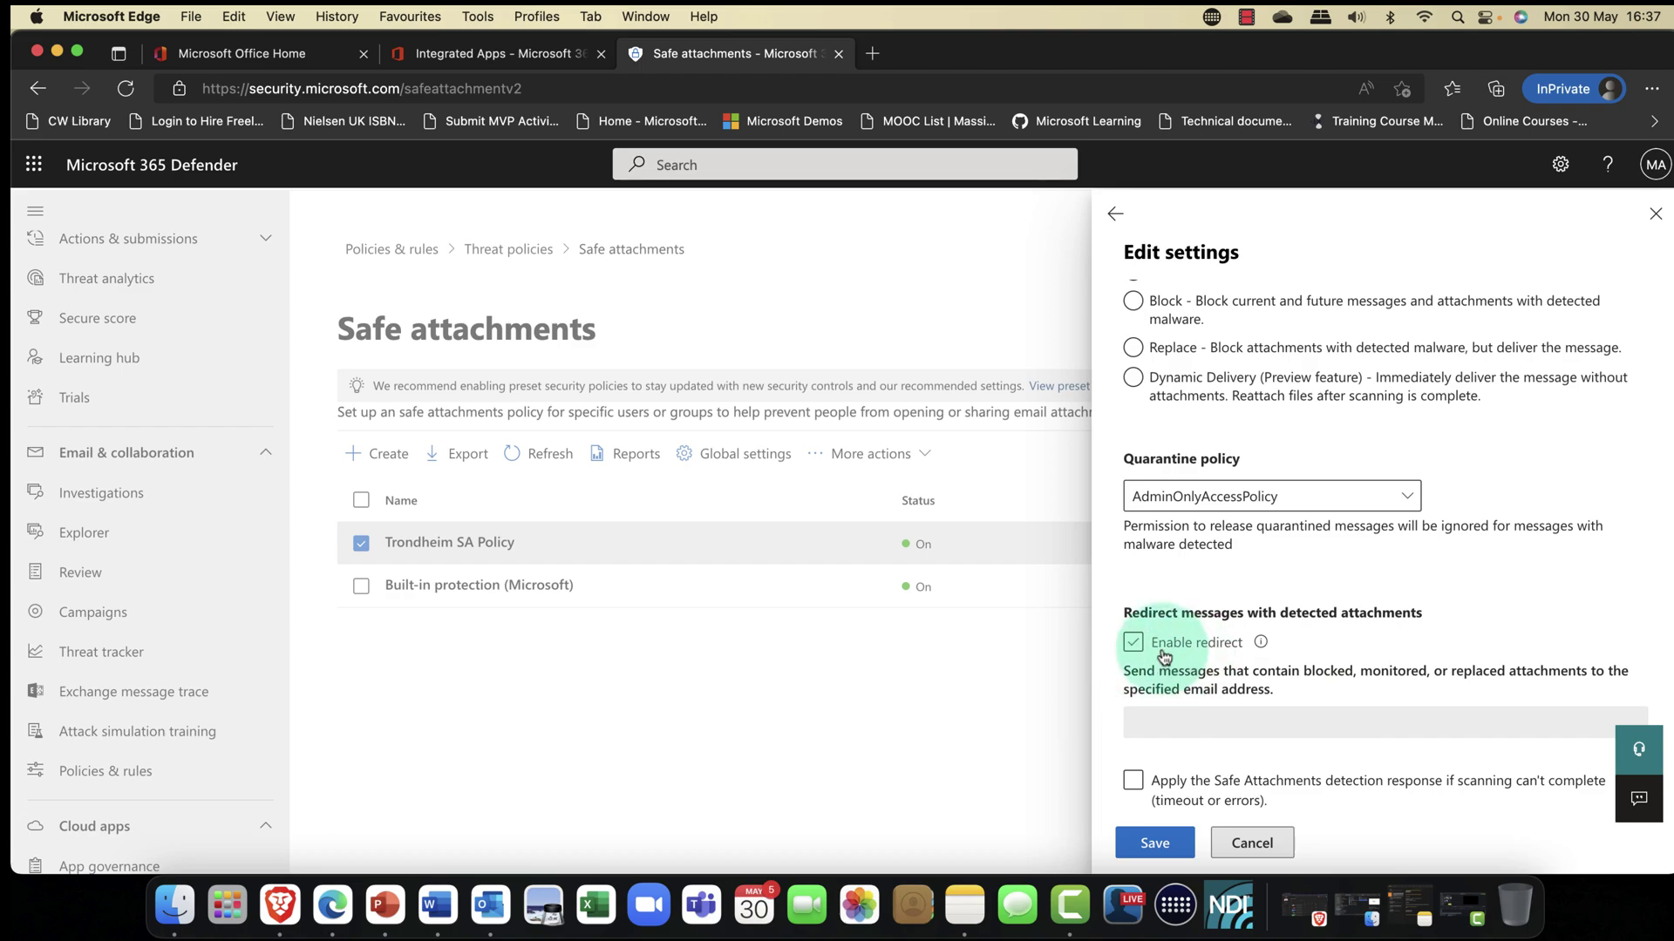
scroll(1180, 659, up, 5)
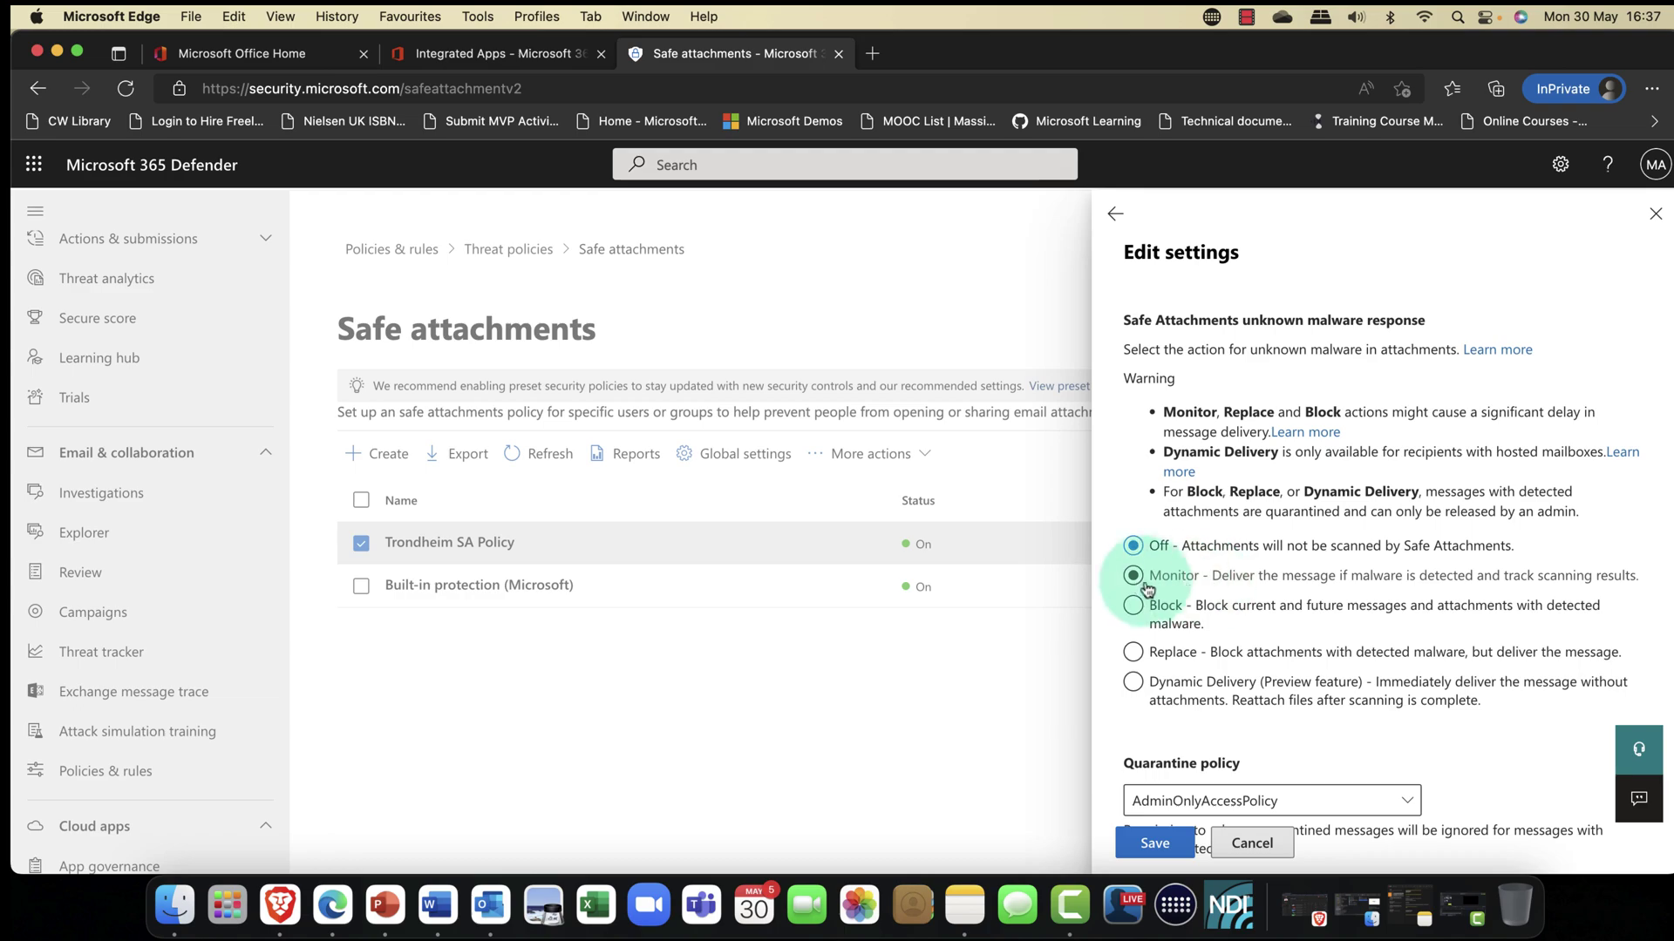
click(1159, 582)
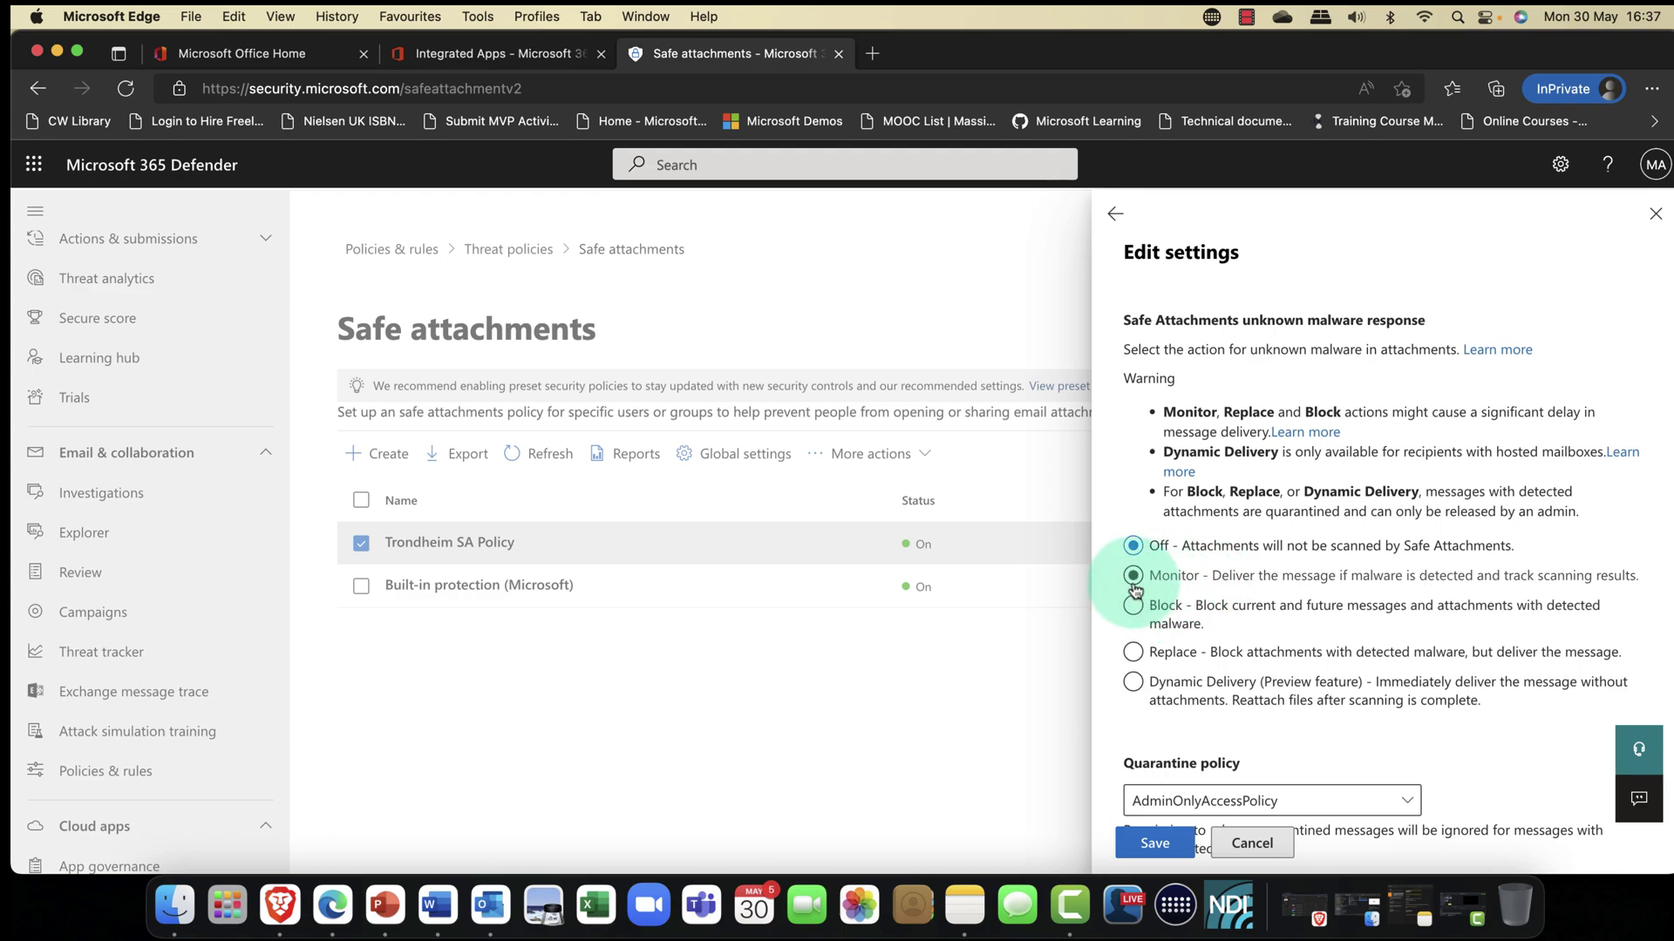
scroll(1133, 583, down, 5)
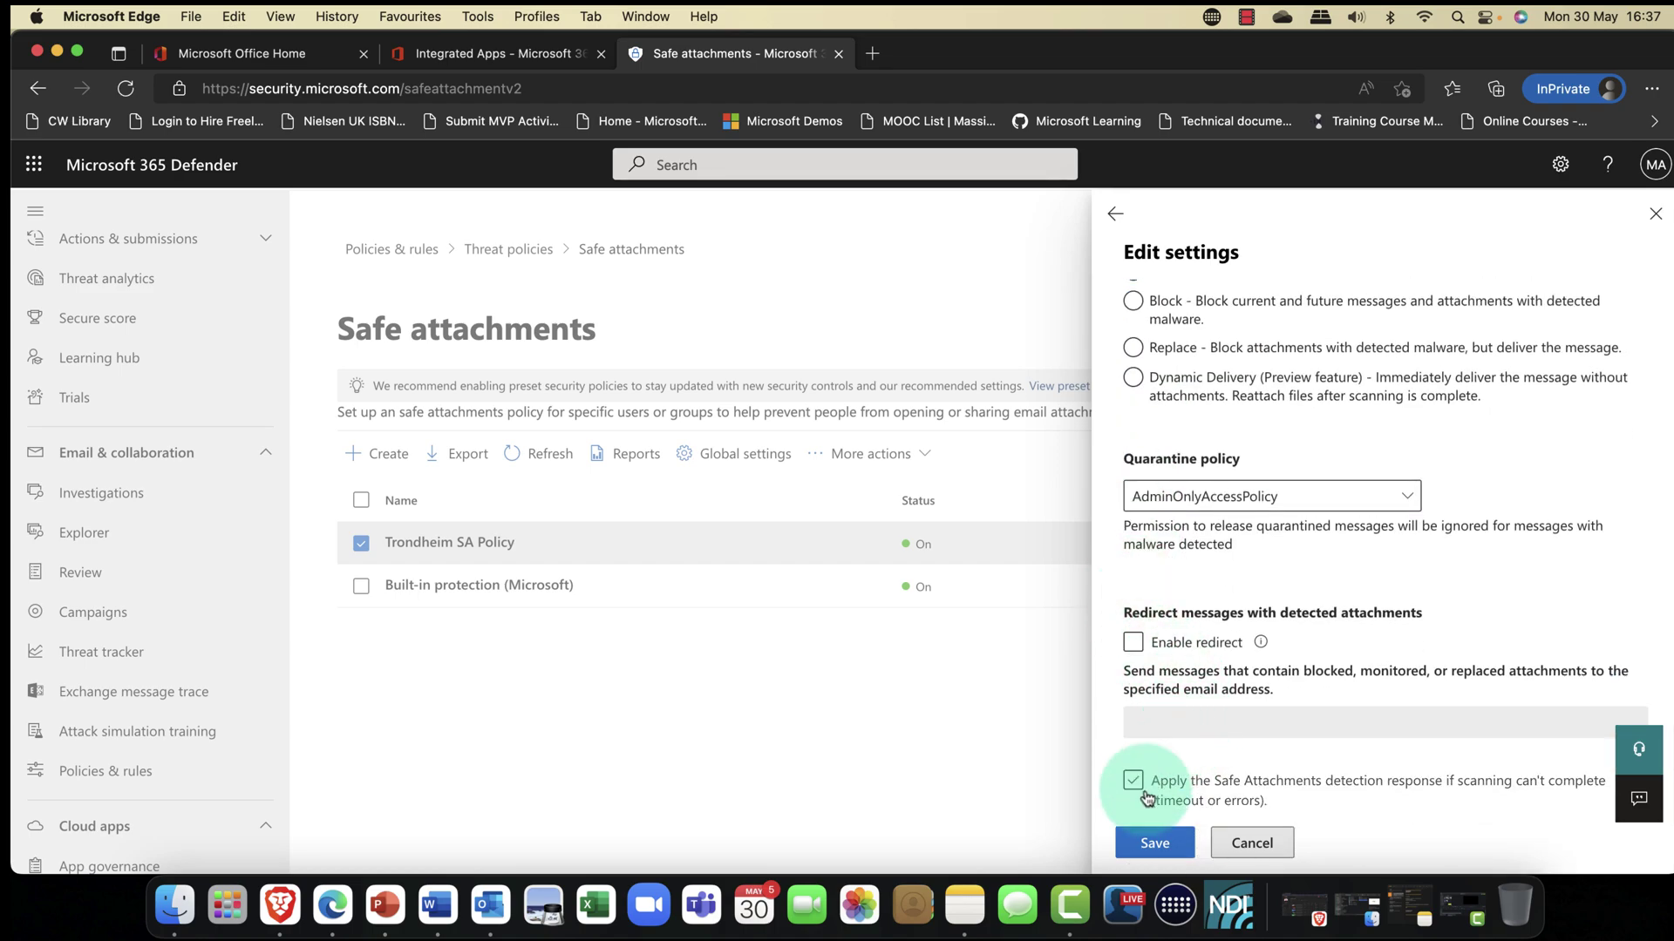
scroll(1157, 842, up, 1)
click(1158, 844)
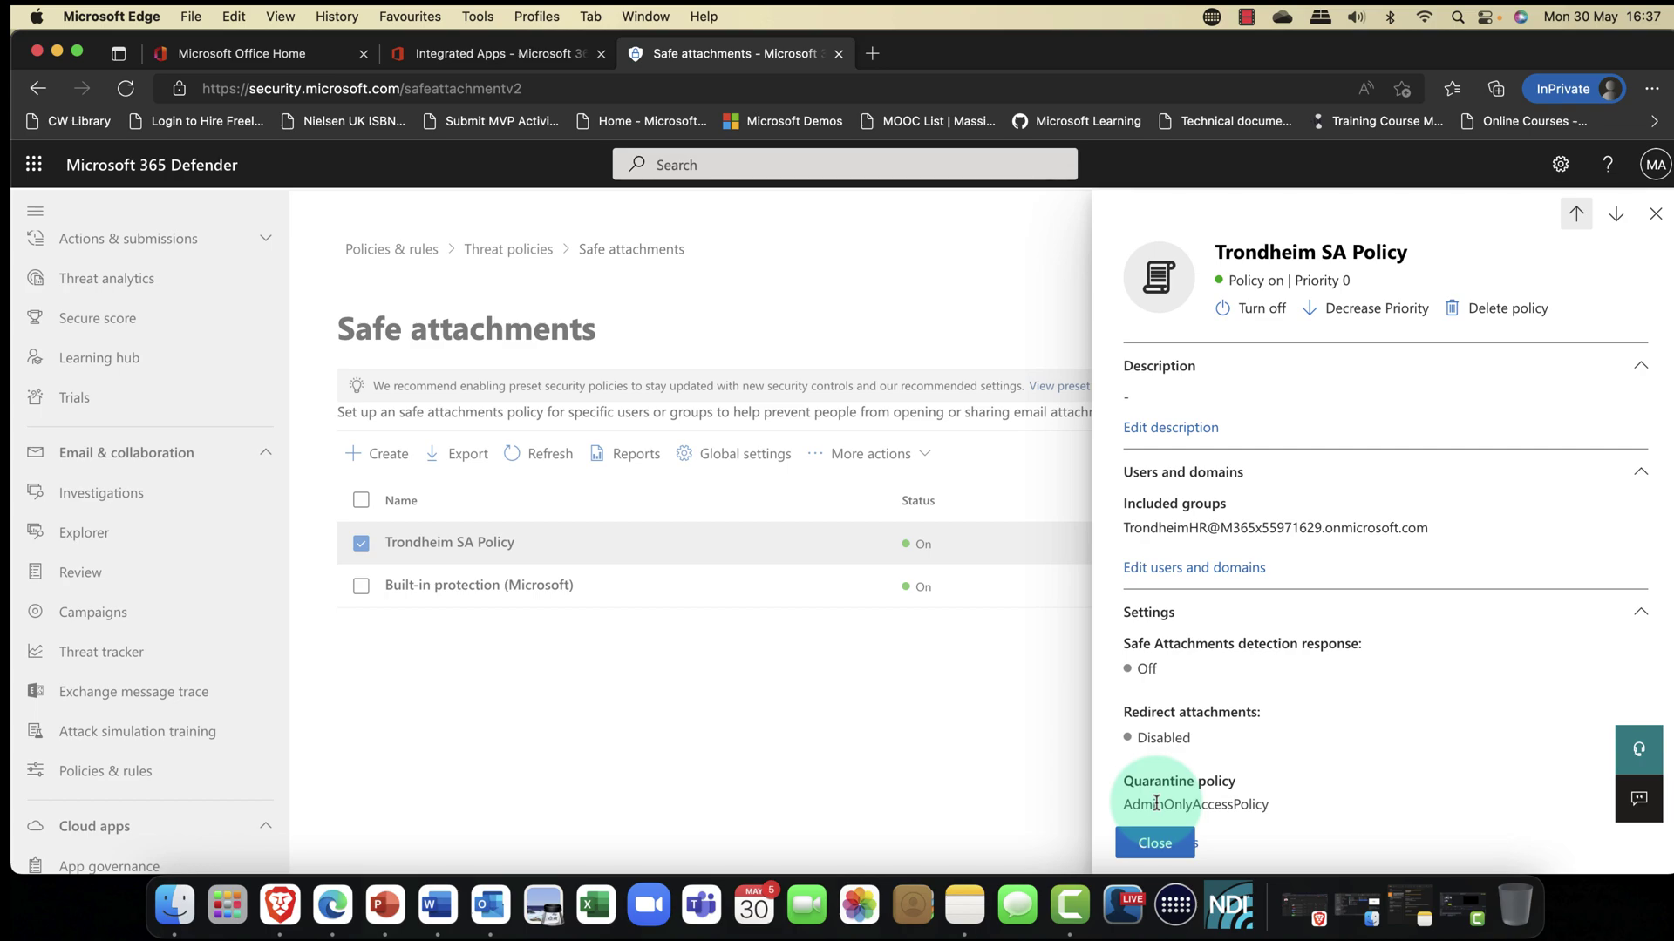
Step: Close the Trondheim SA Policy details and open the Built-in protection (Microsoft) Safe Links policy
click(1151, 840)
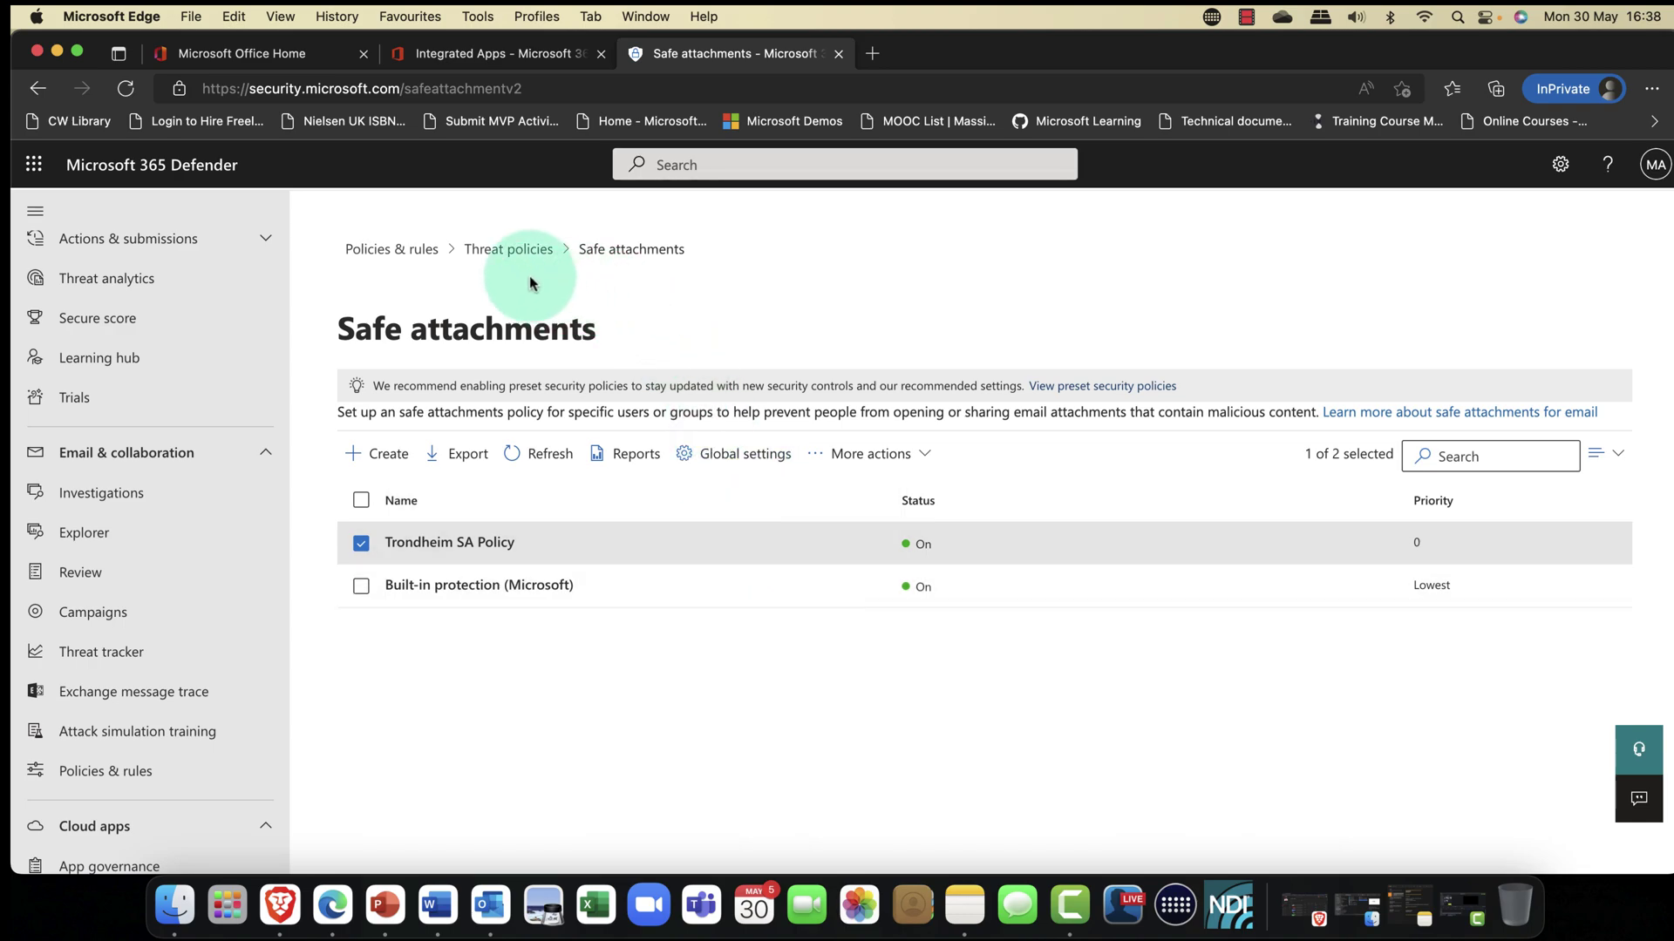
click(523, 251)
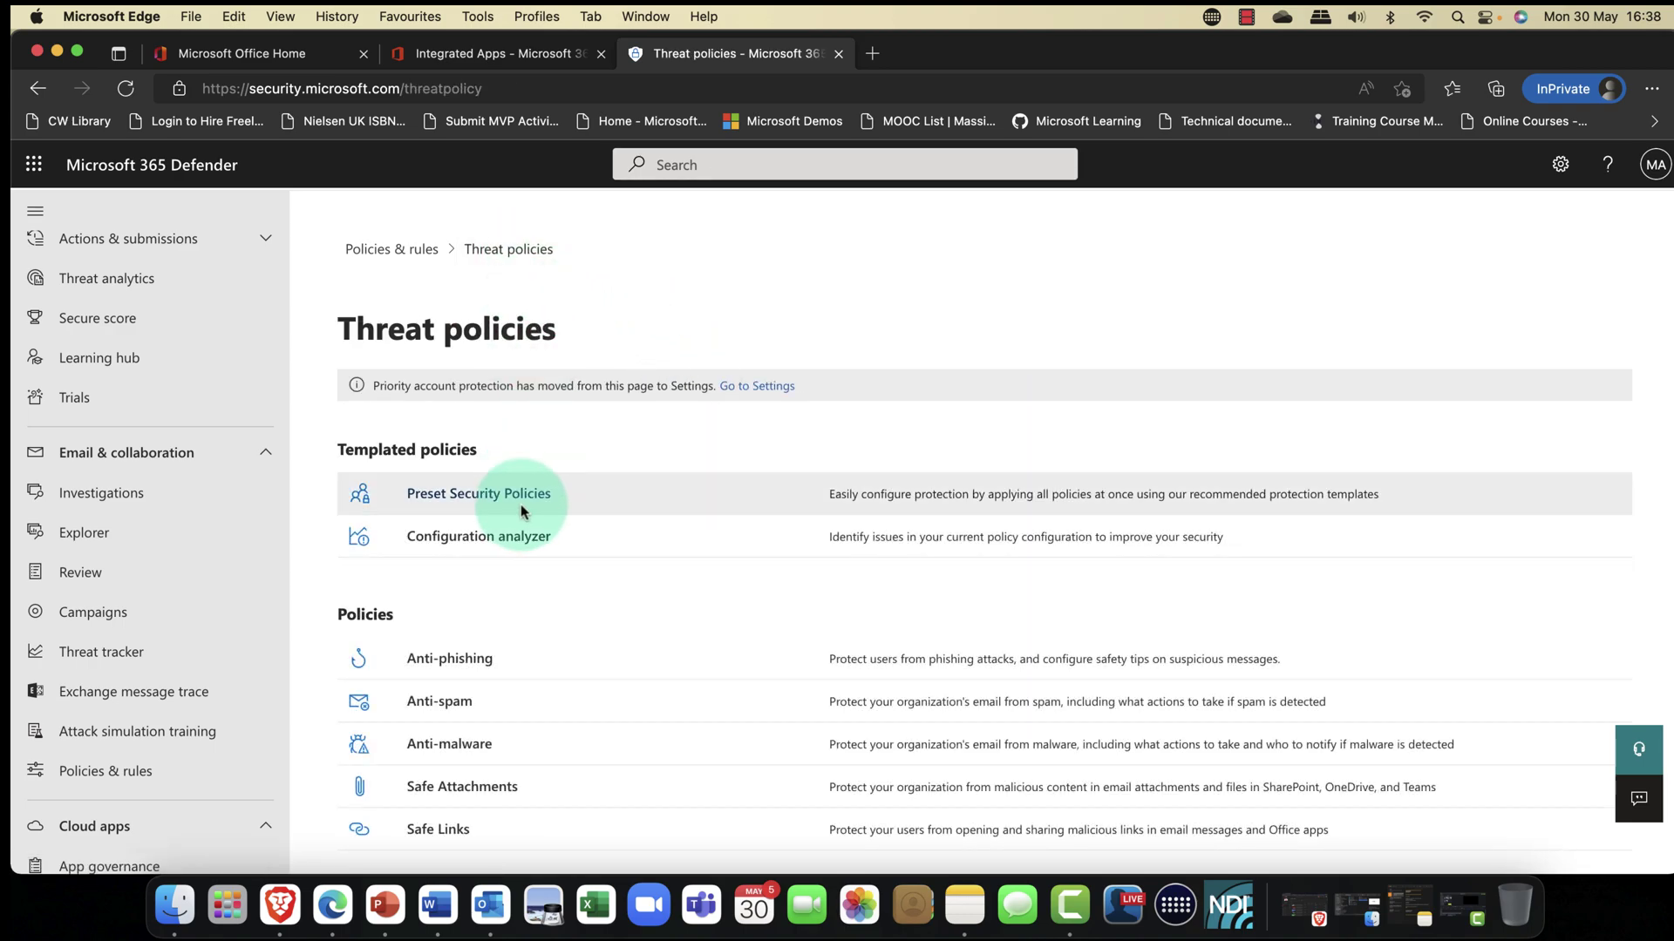
click(441, 828)
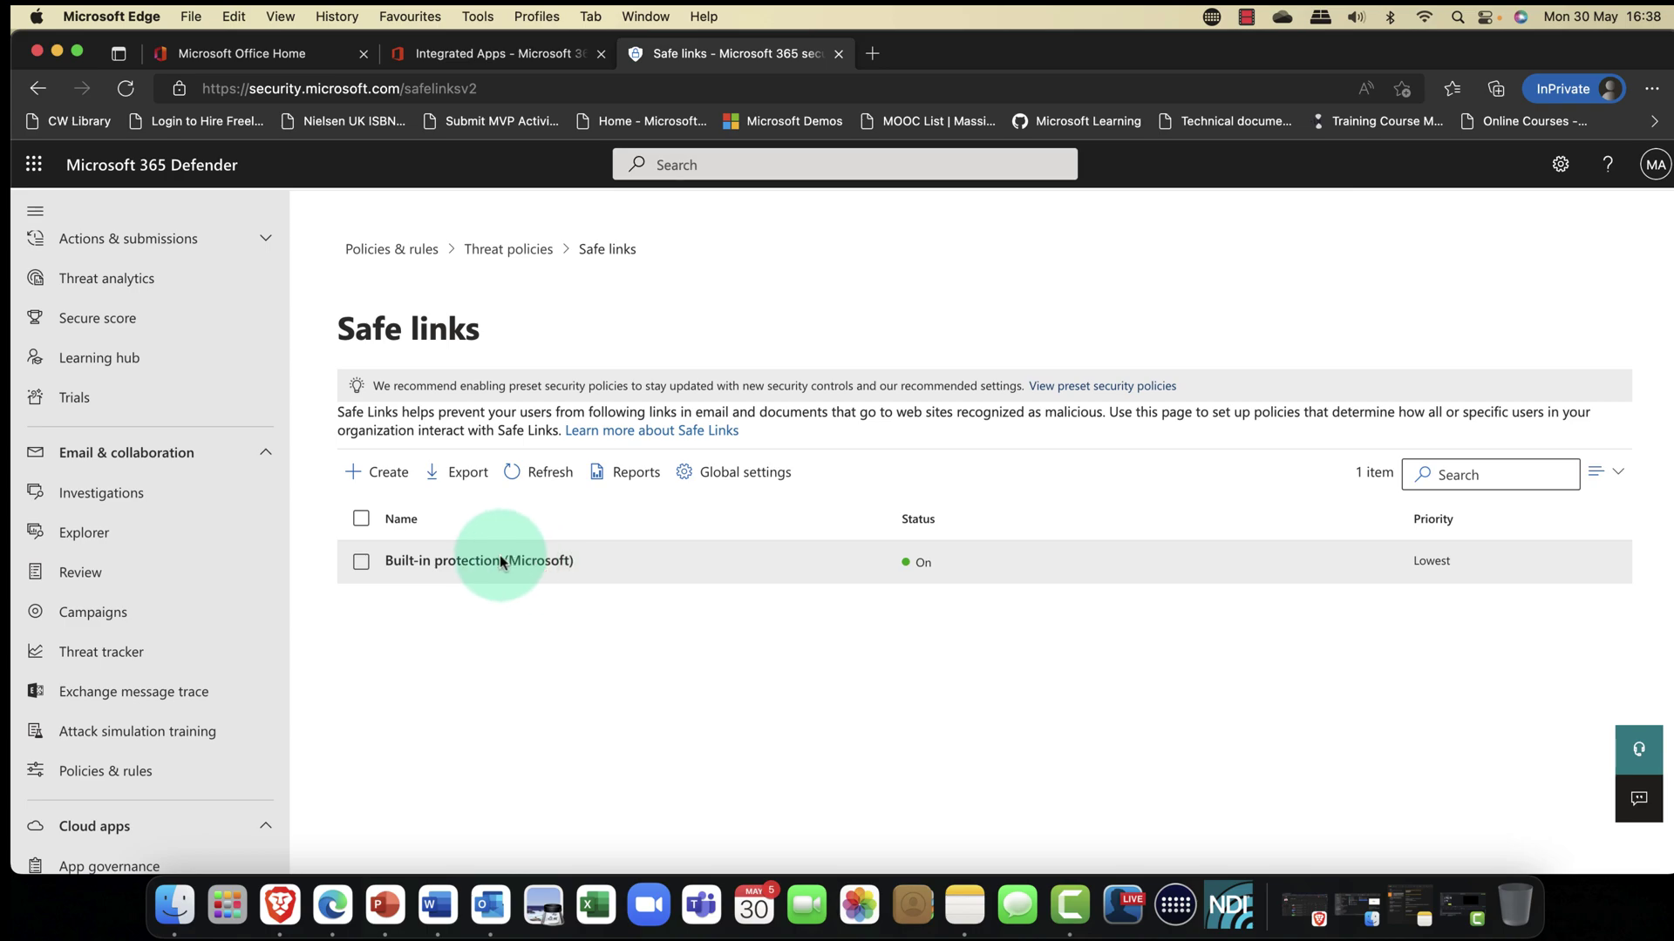
click(463, 562)
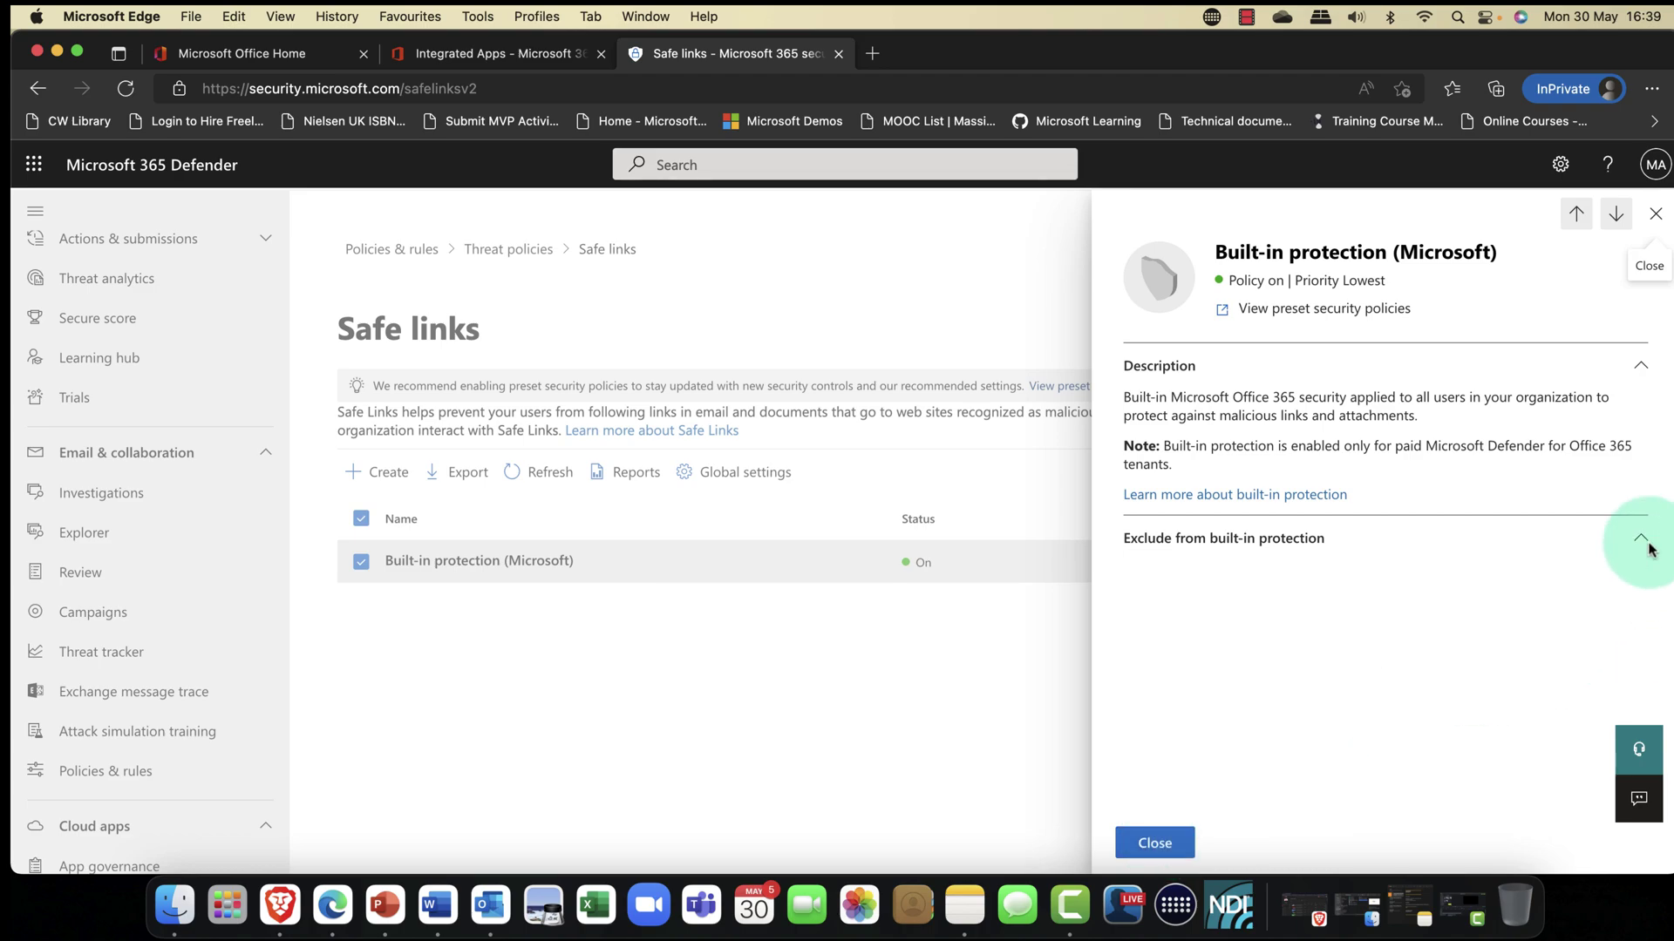
Step: Look through the Safe Links global settings and cancel without changing anything
click(1153, 842)
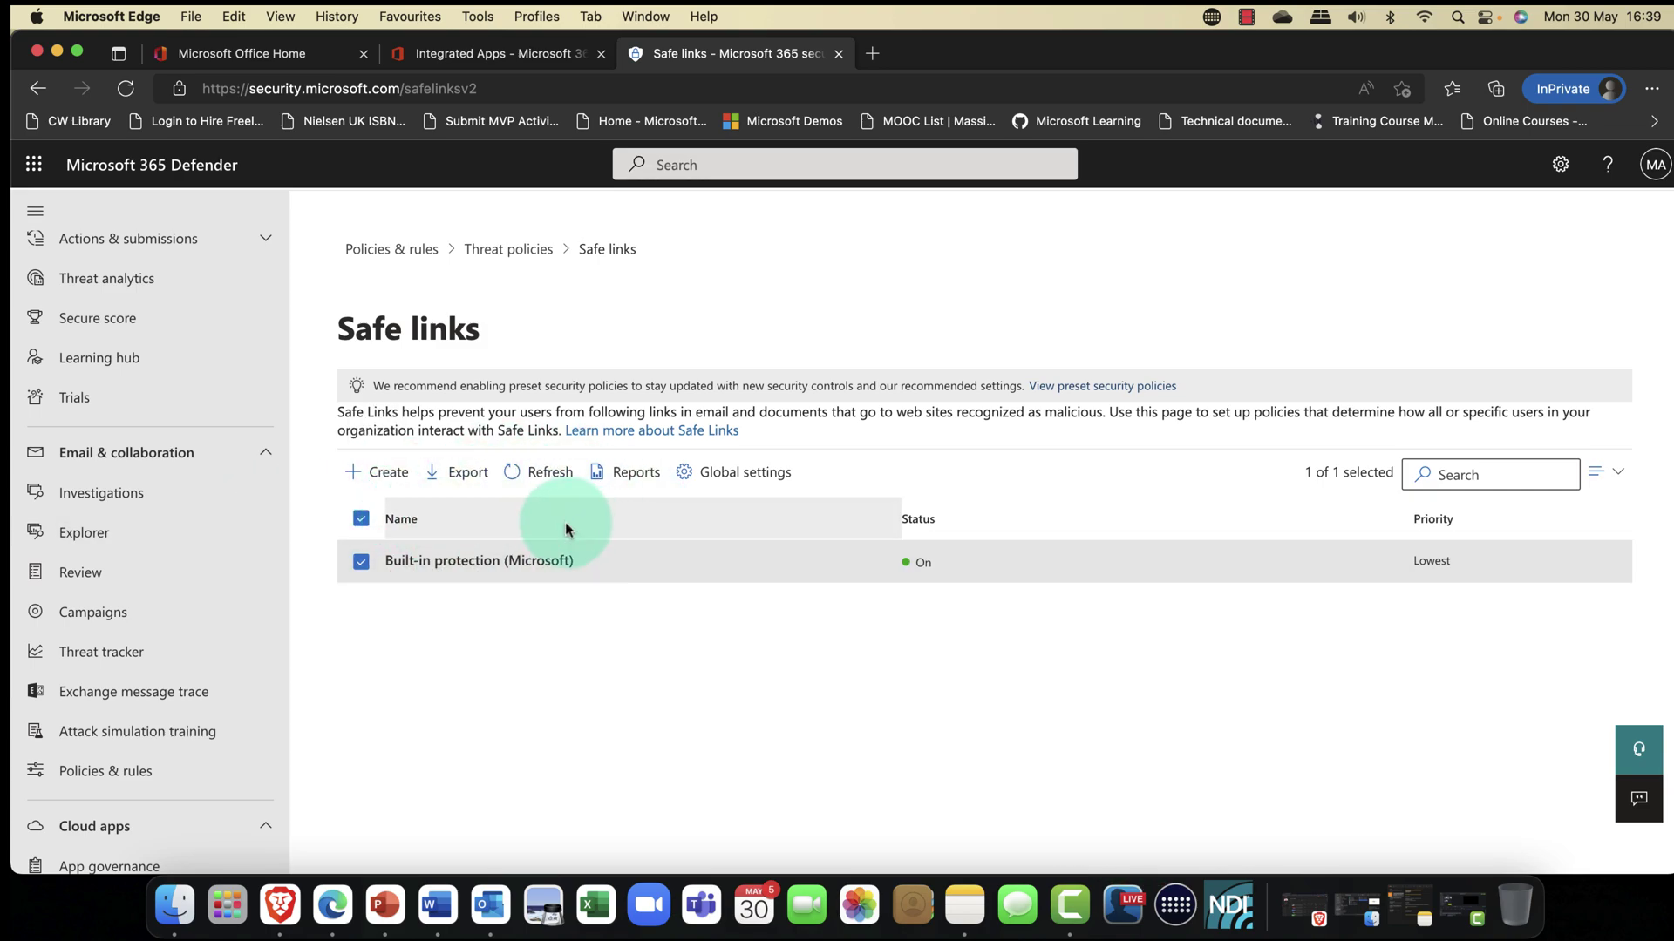
click(736, 475)
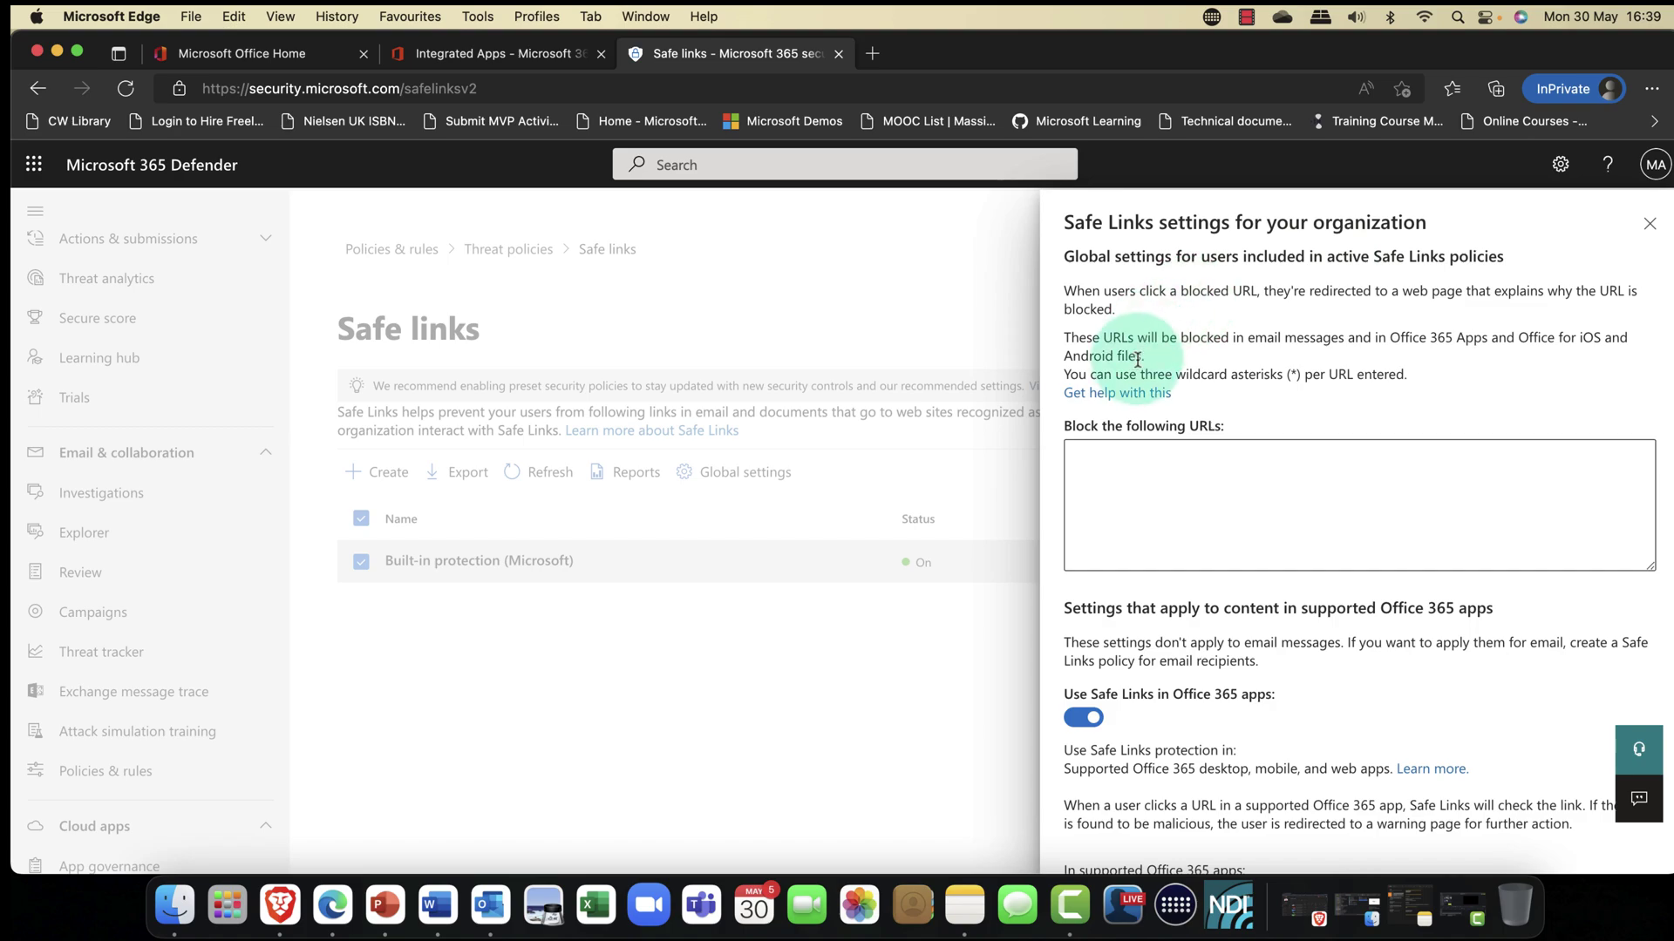
scroll(1146, 436, down, 3)
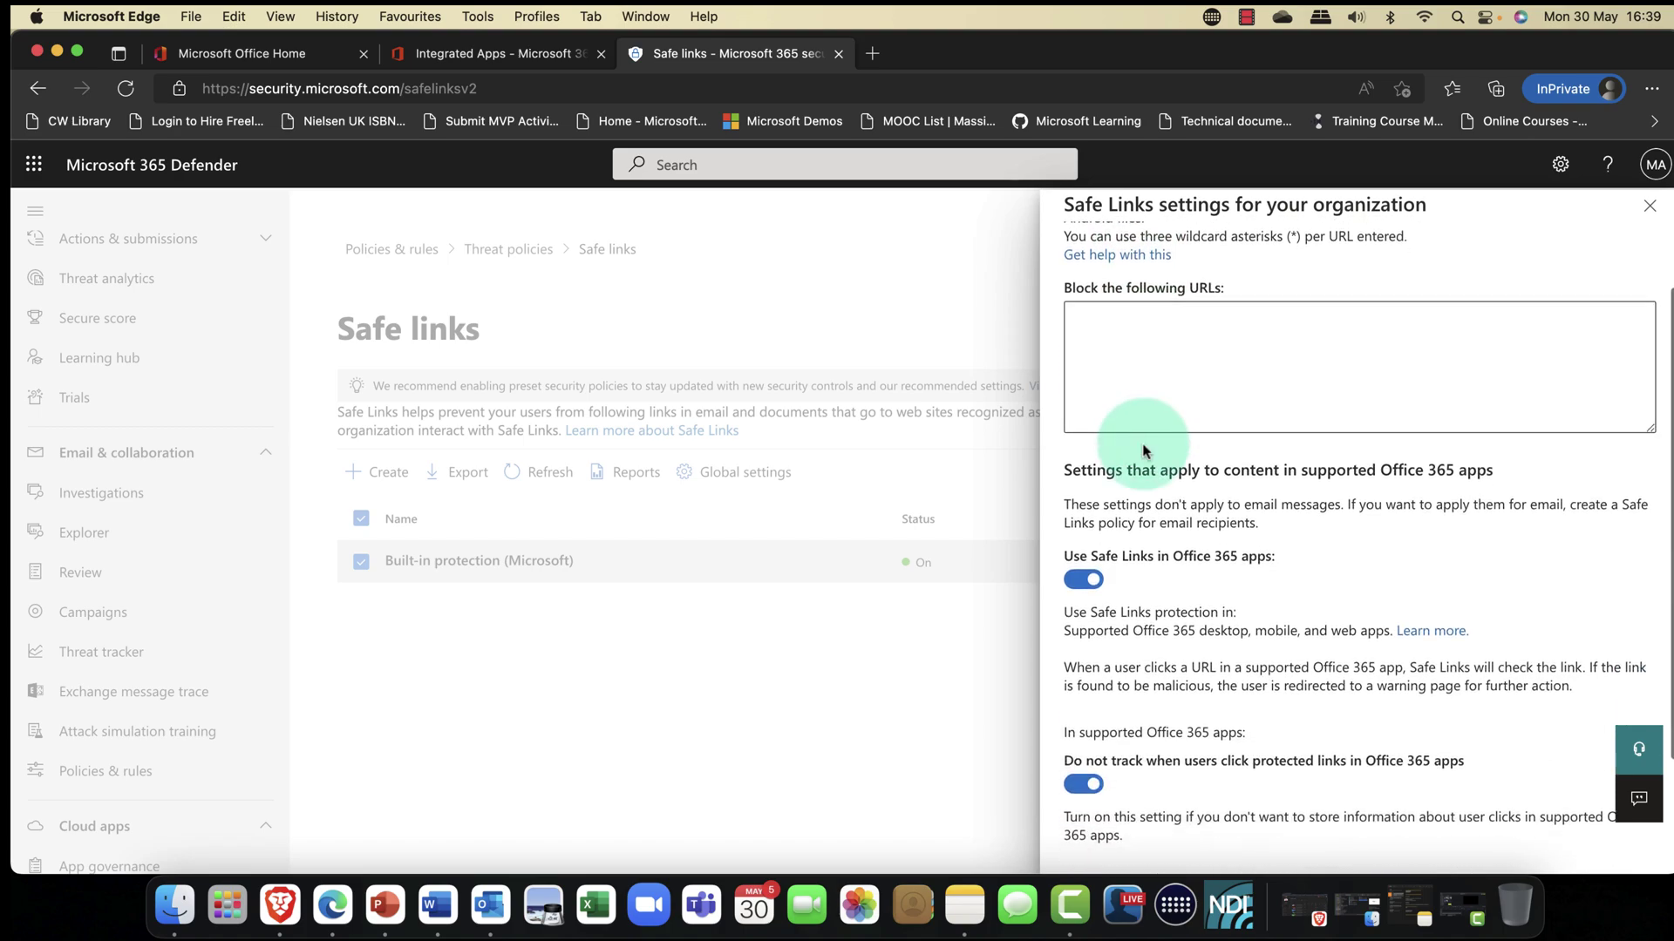
scroll(1138, 444, down, 2)
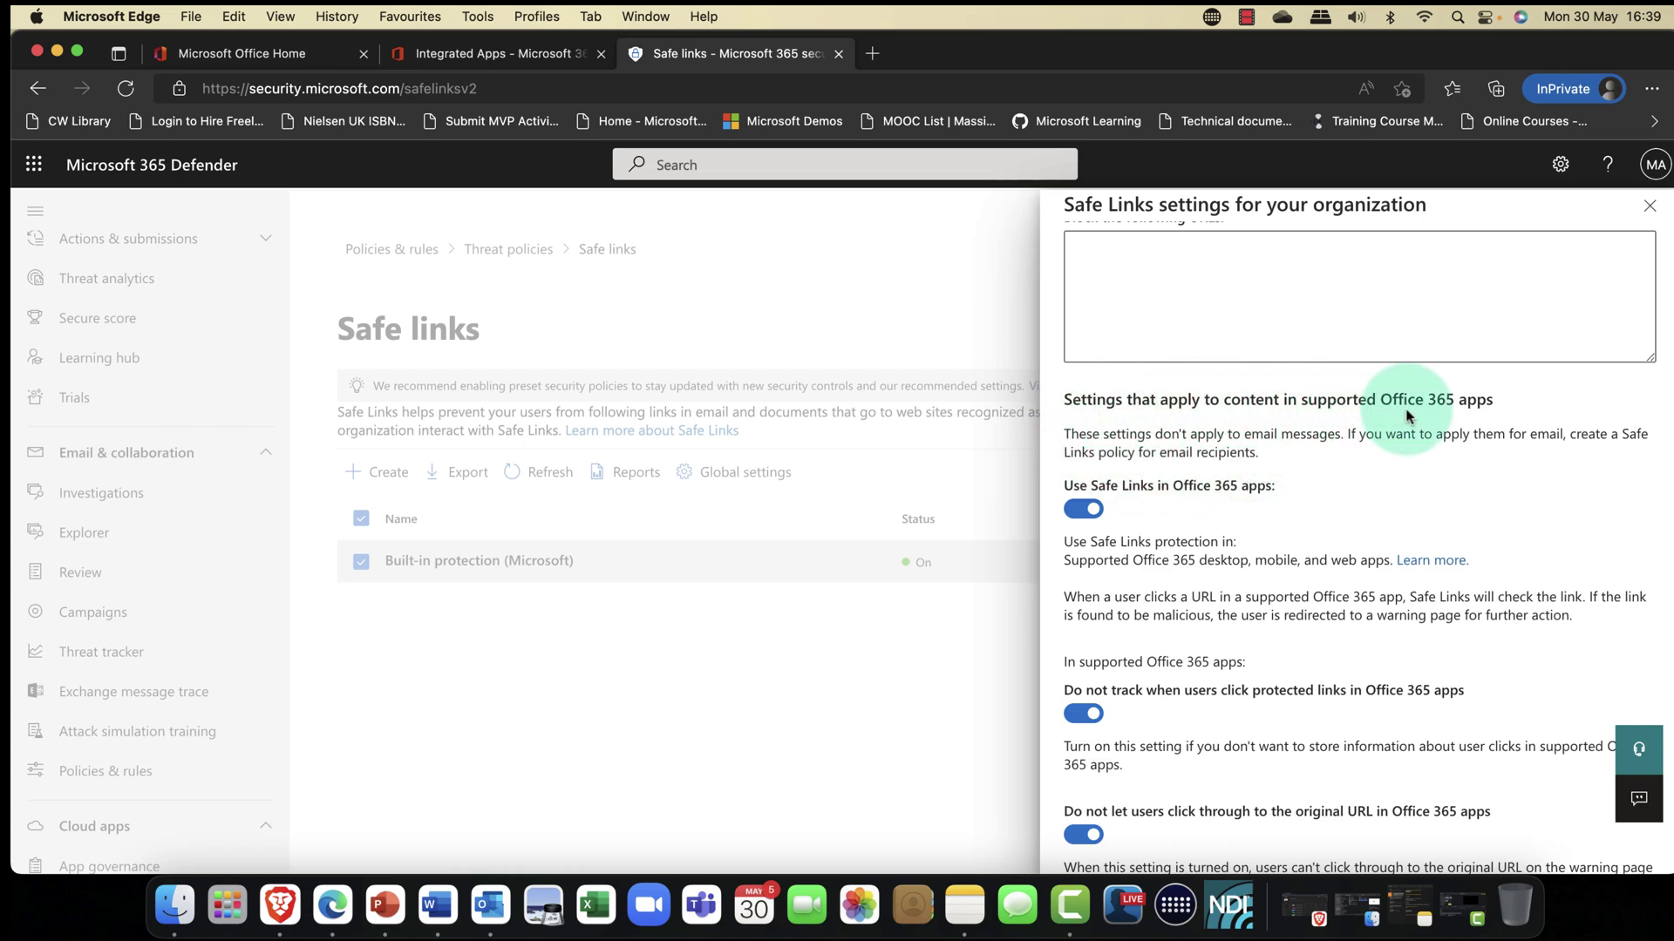
scroll(1430, 417, down, 2)
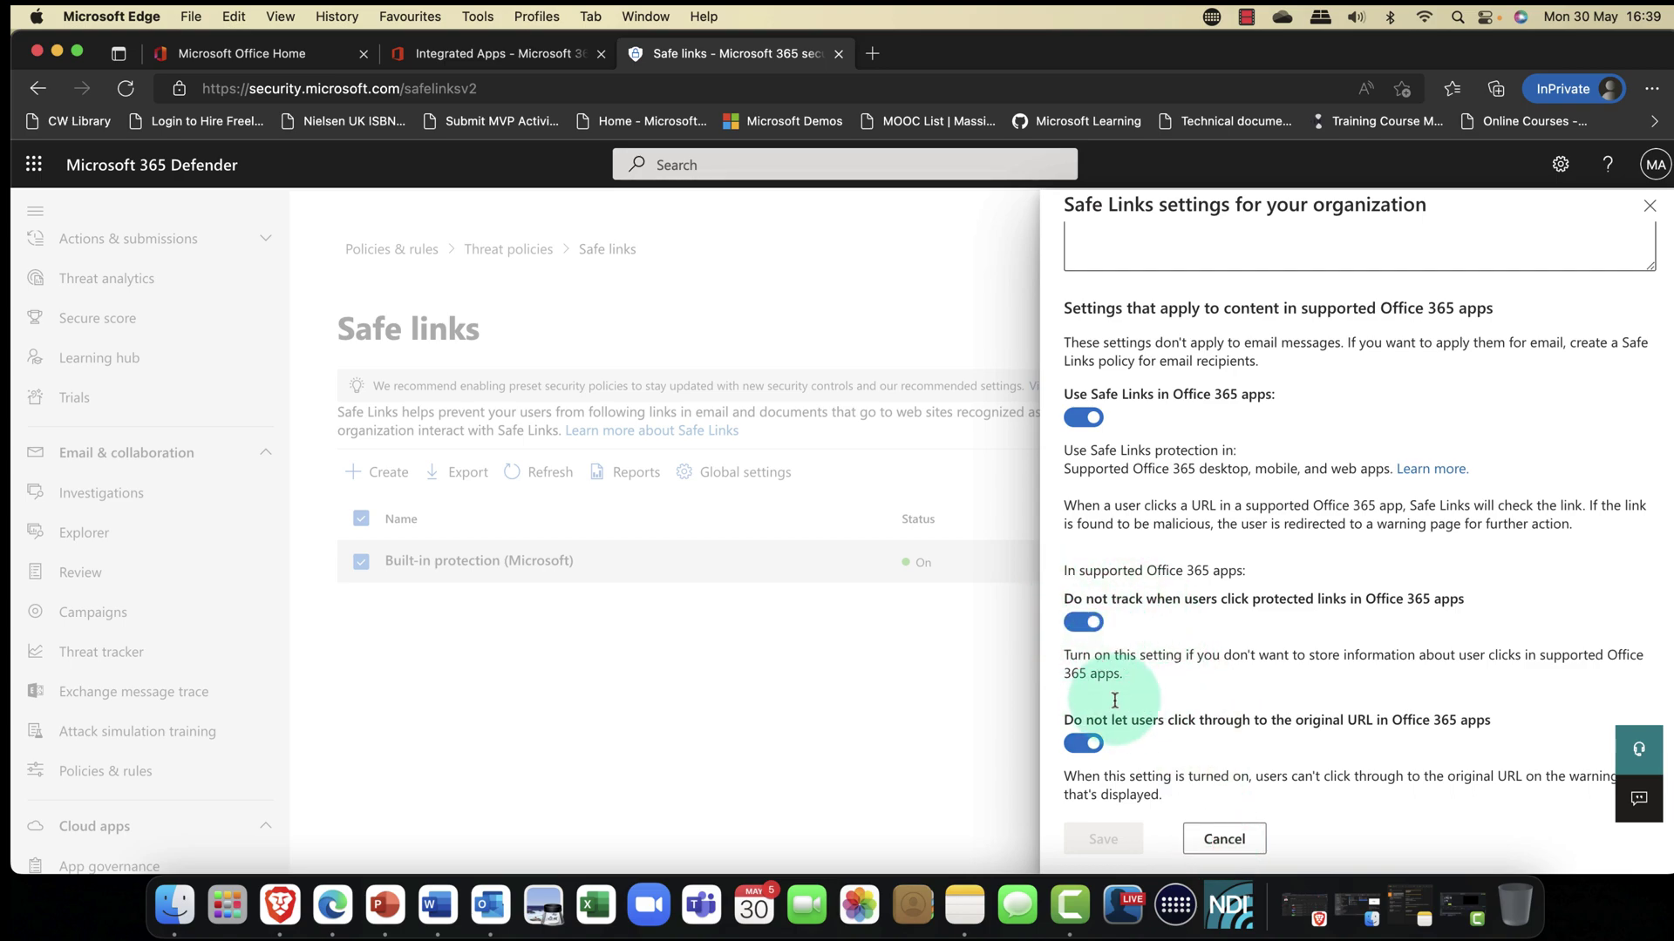
click(1237, 838)
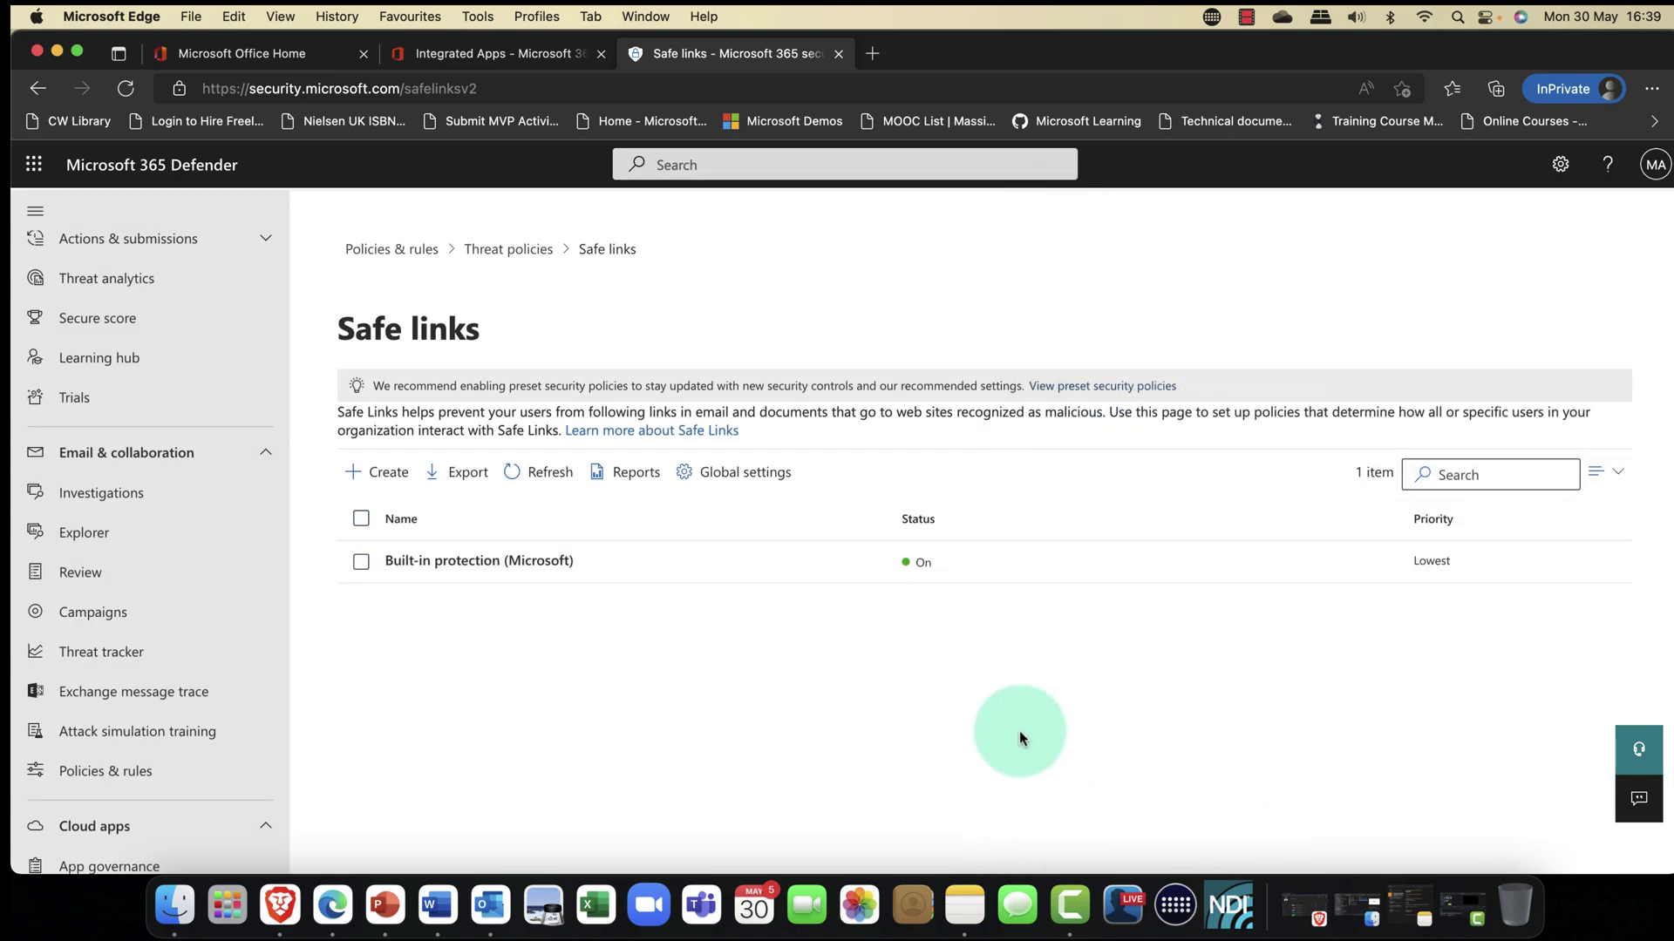
Step: Go back to the Threat policies overview via the breadcrumb
click(509, 250)
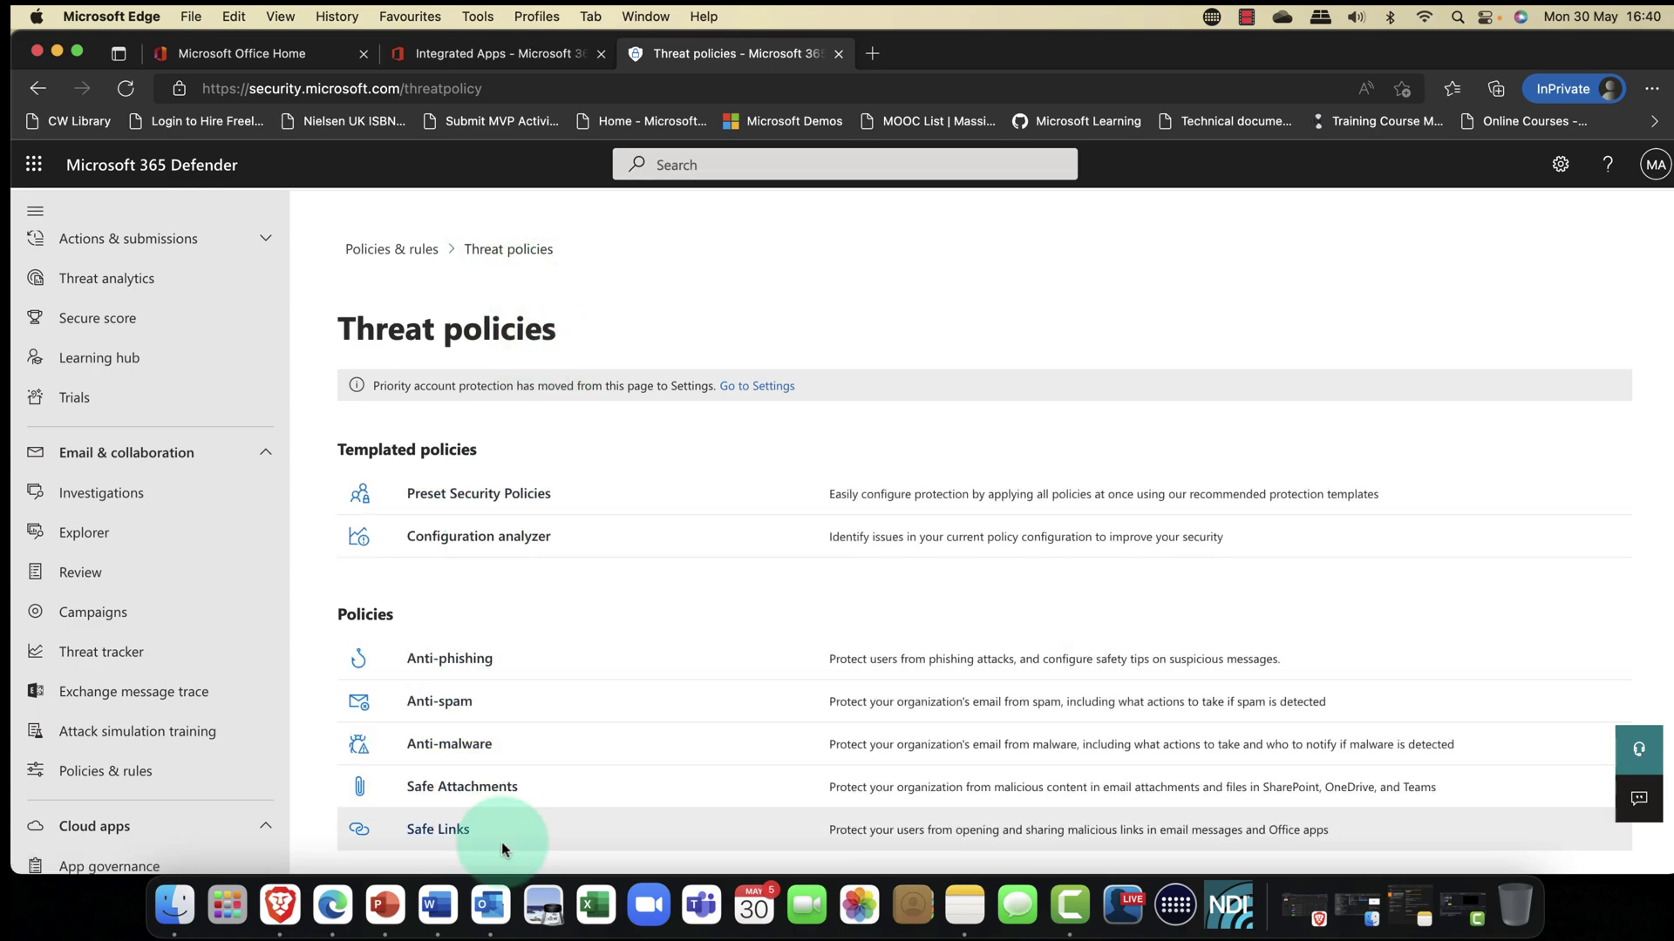
click(481, 784)
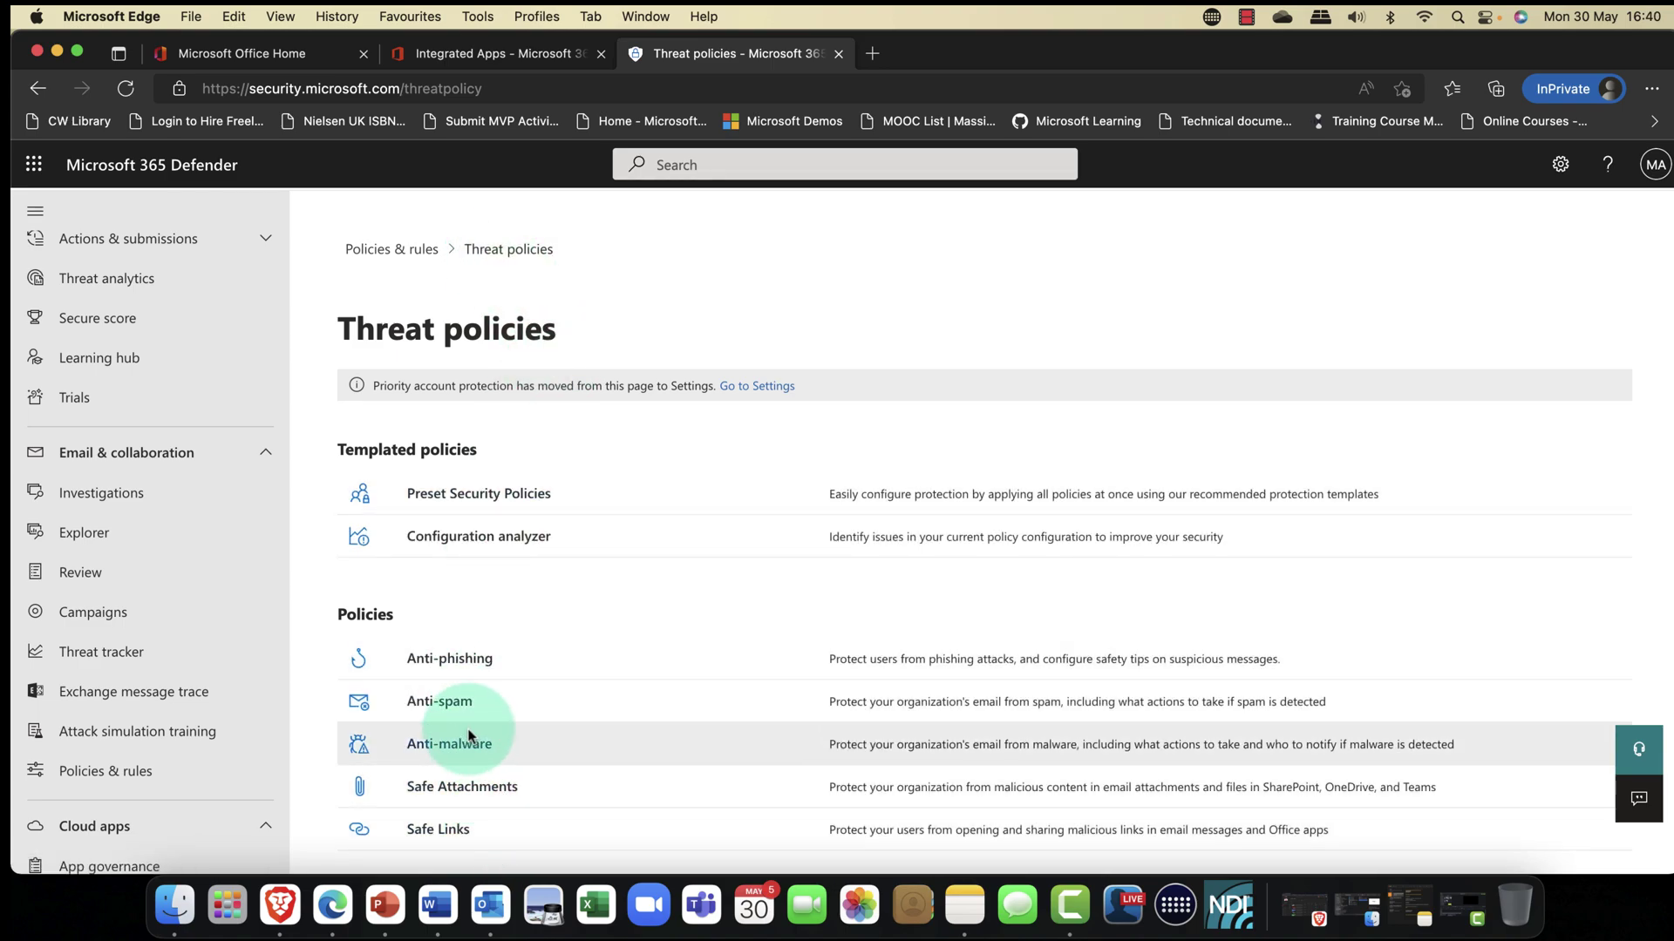